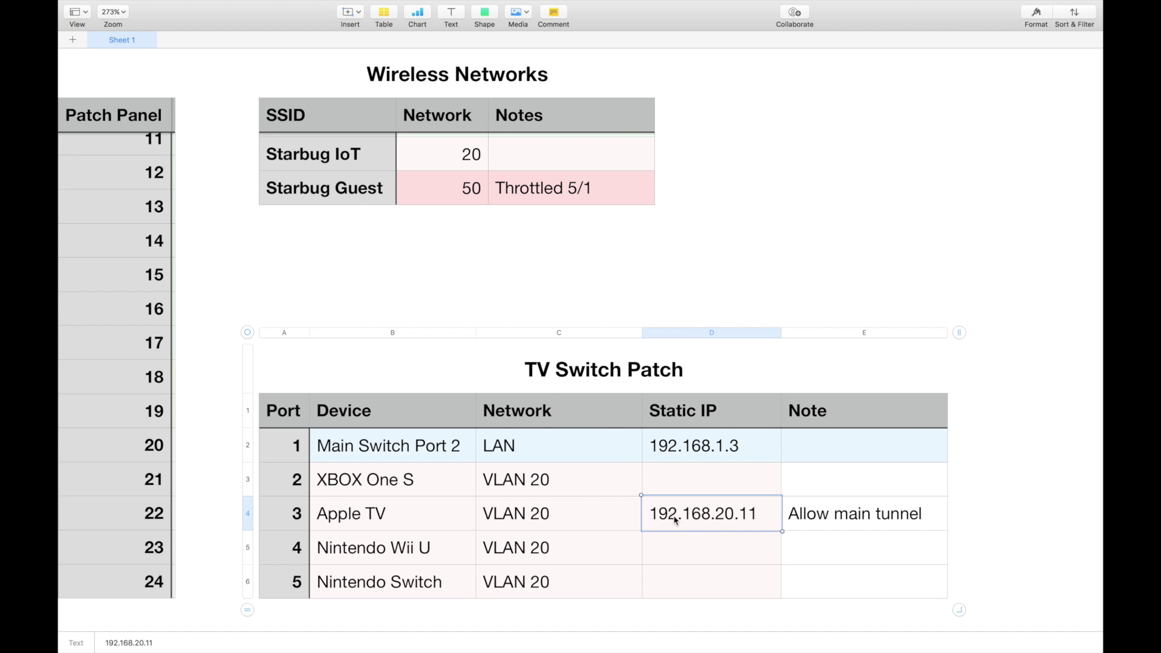
Step: Review the Apple TV, XBOX One S, Nintendo Wii U and Nintendo Switch entries in the TV Switch Patch table
left_click(392, 513)
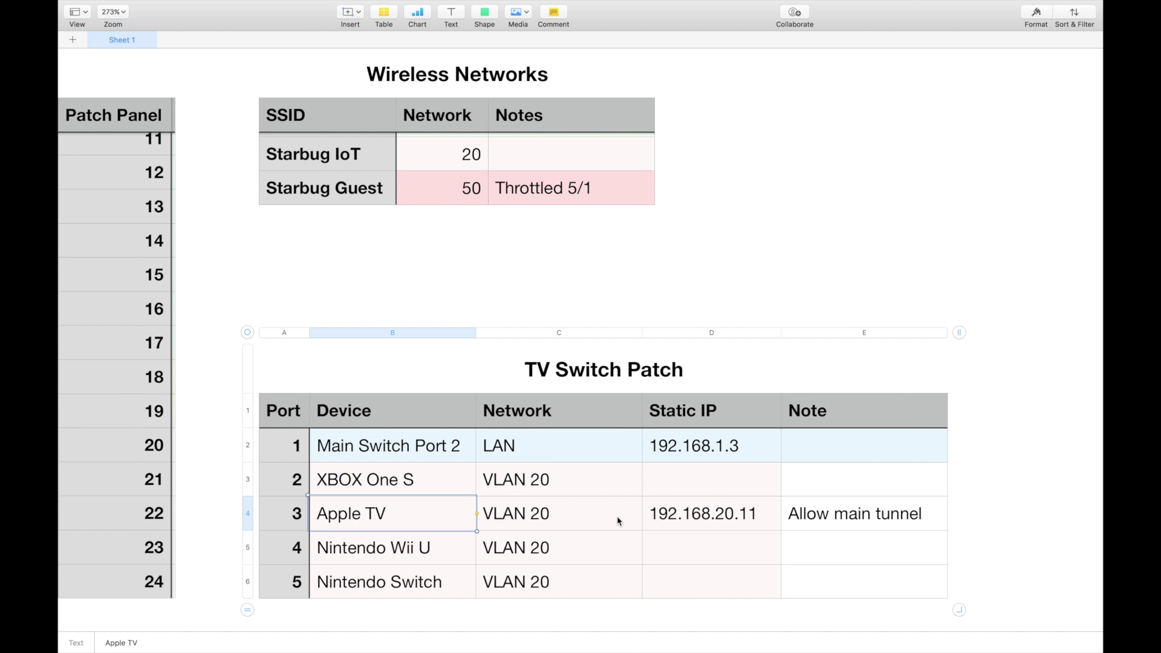
left_click(451, 481)
left_click(438, 561)
left_click(439, 595)
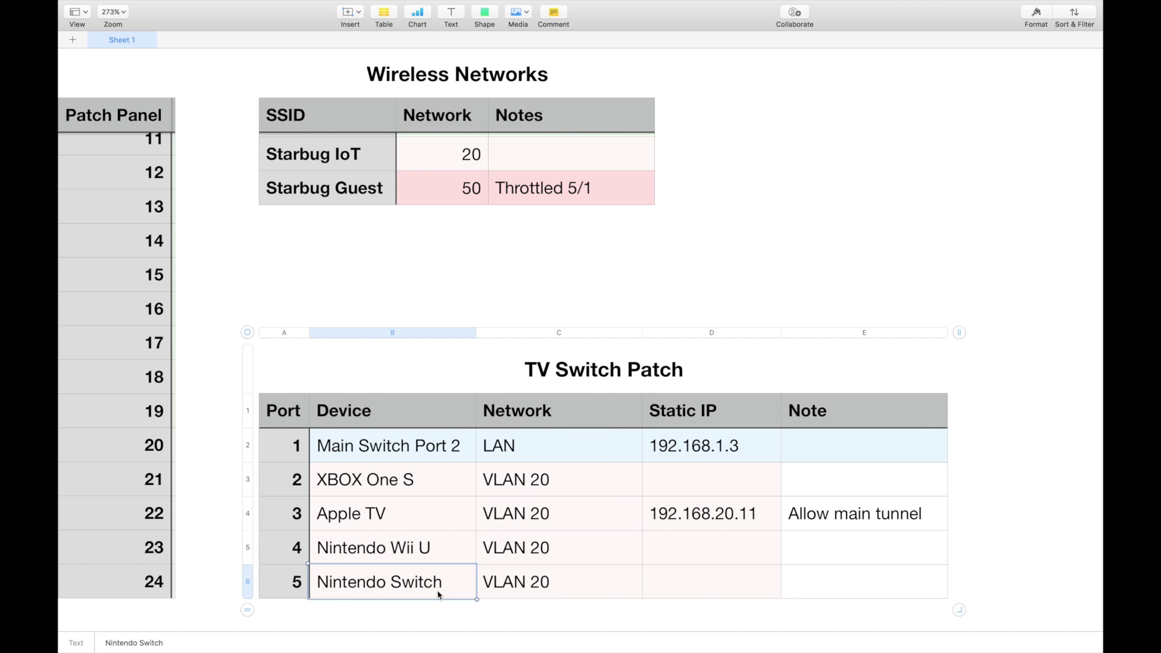
scroll(751, 364, "down", 5)
left_click(751, 363)
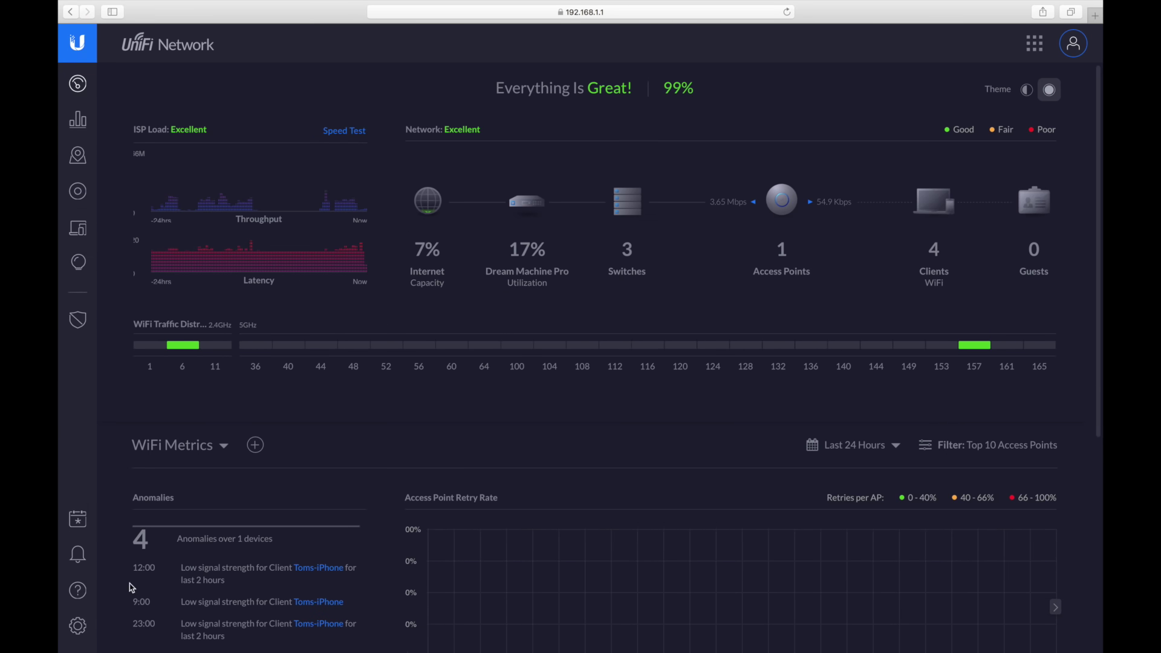
Step: In UniFi Network, open the local networks settings and compare the list with the spreadsheet's Networks table
left_click(88, 632)
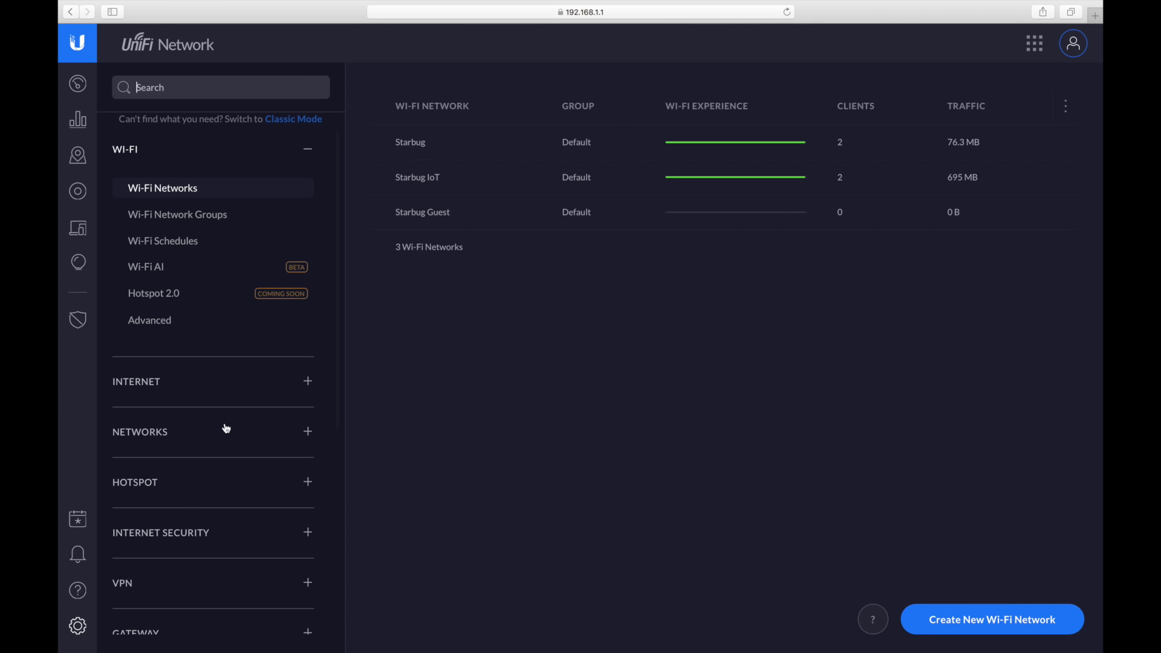
left_click(180, 432)
left_click(170, 470)
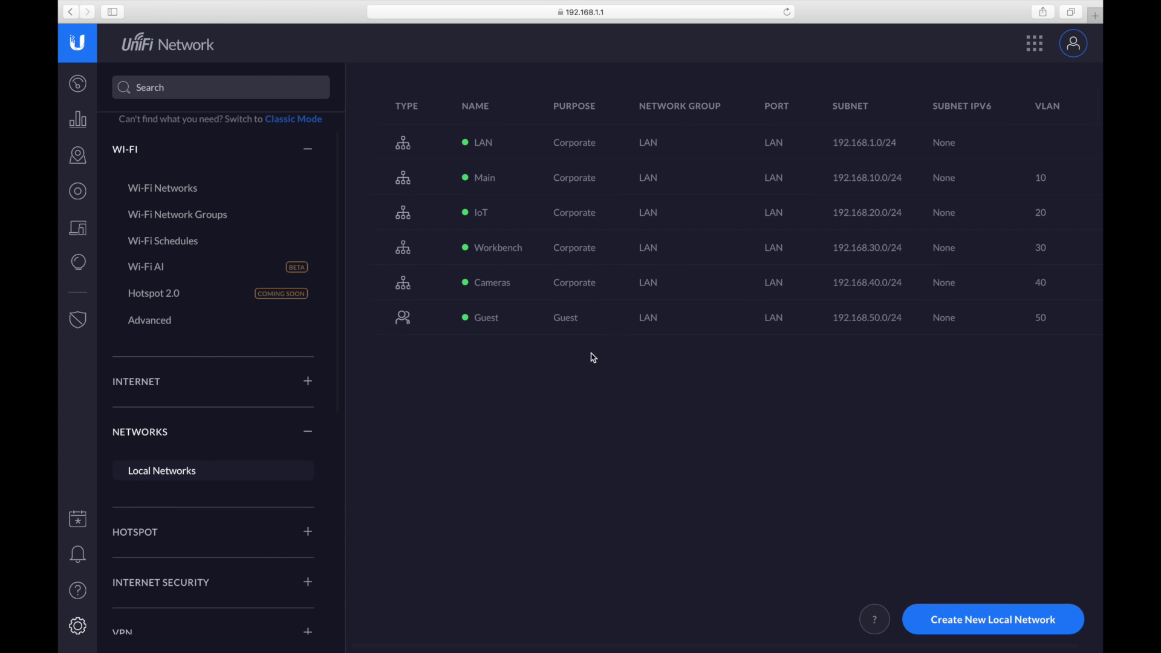
key("ctrl+Right")
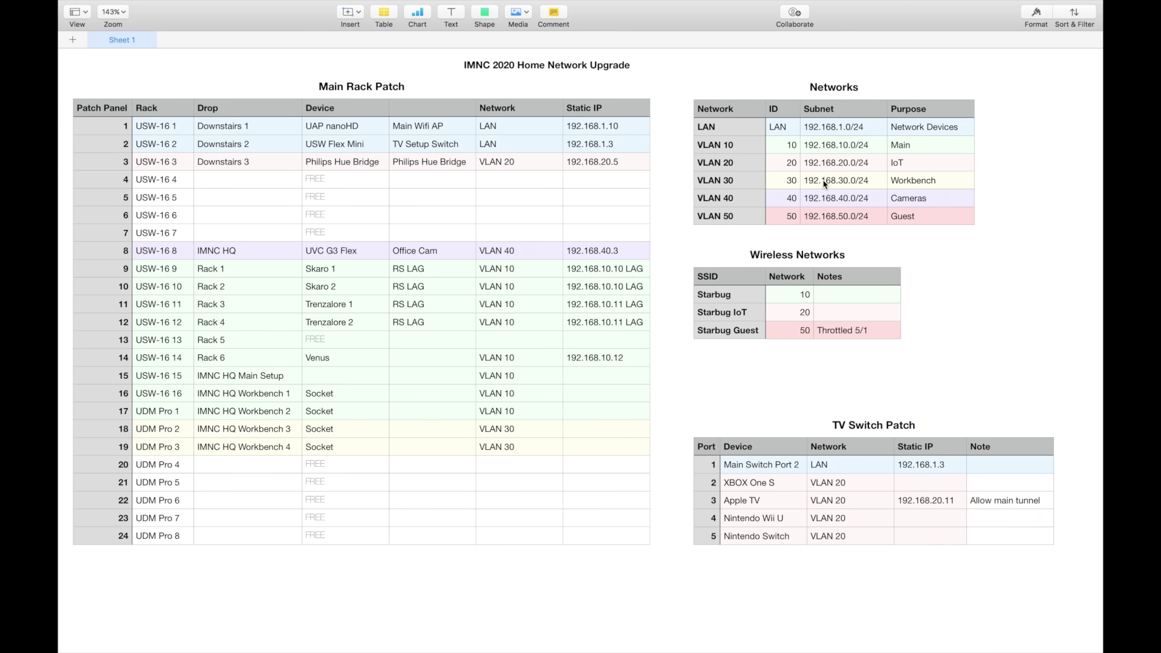
key("ctrl+Left")
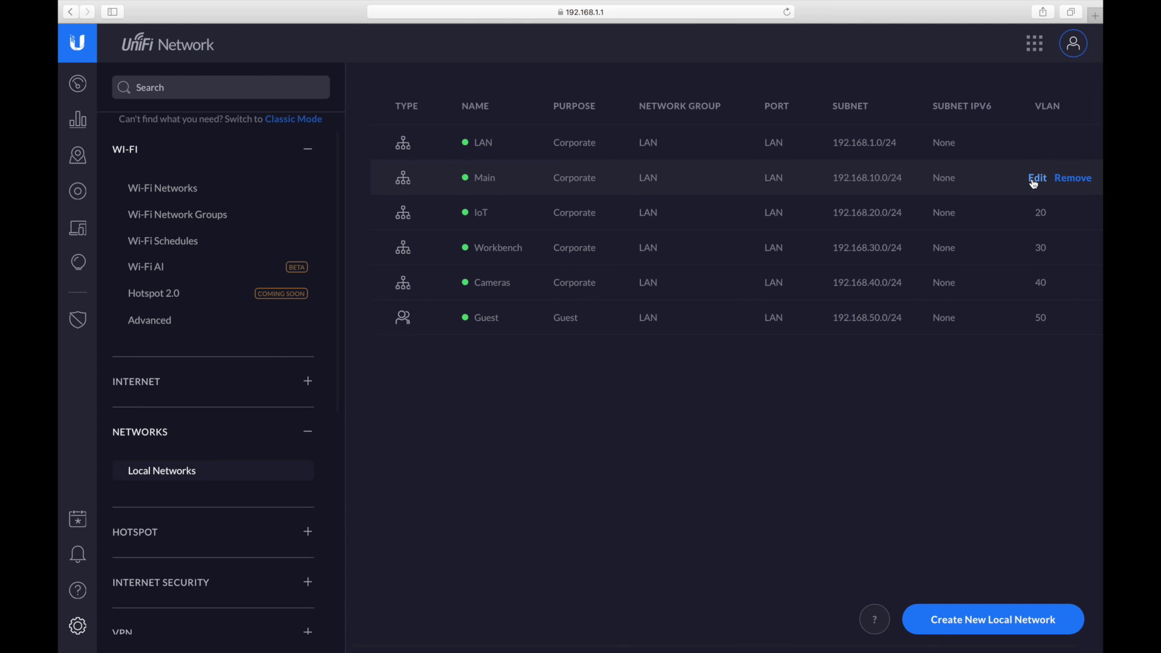
Step: Open the Main network for editing and examine its VLAN ID, gateway subnet and DHCP range
left_click(1036, 179)
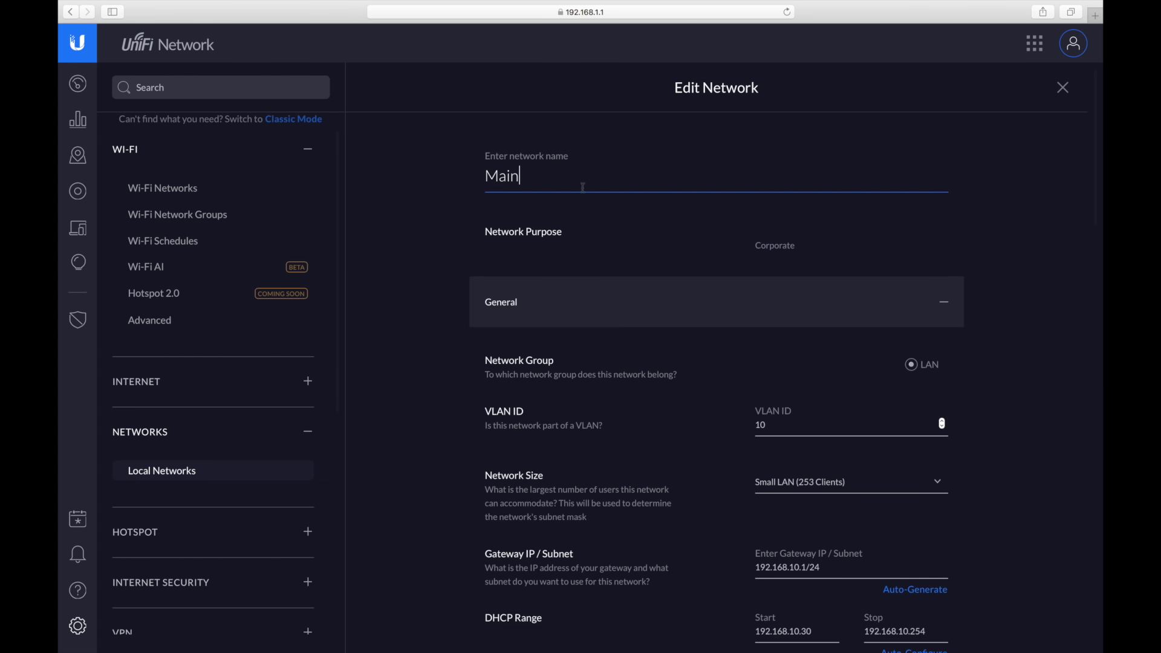
scroll(637, 263, "down", 3)
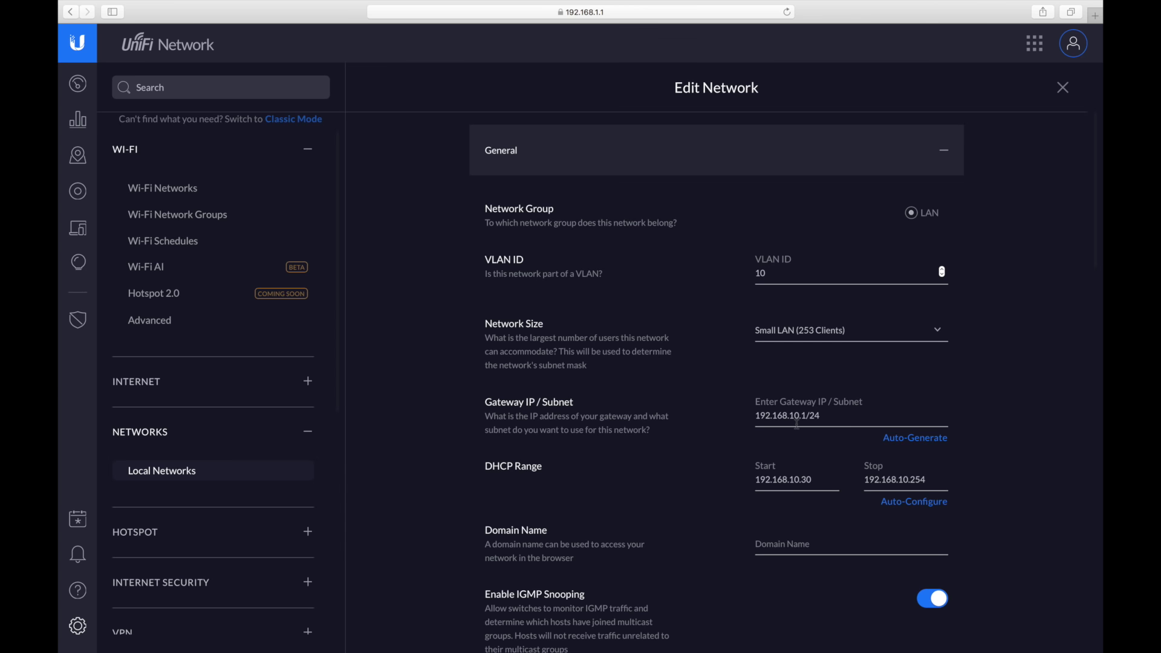
scroll(797, 424, "down", 3)
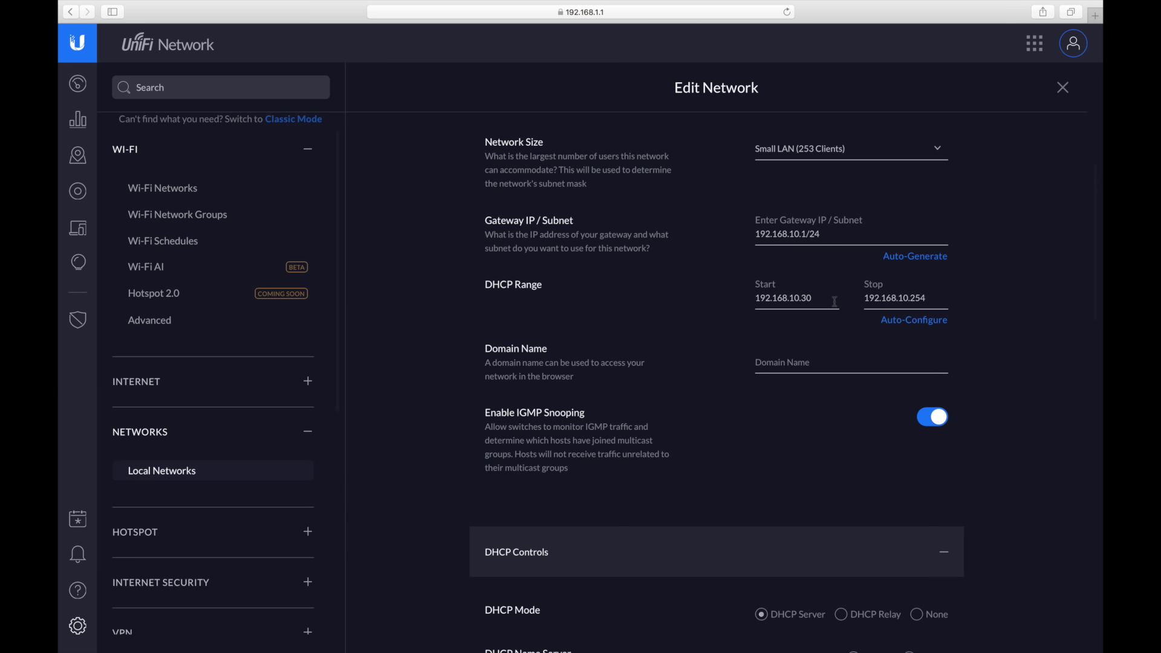
Step: Check the rack devices on VLAN 10 in the spreadsheet's Main Rack Patch table, and close the Main network's settings without changes
key("ctrl+Right")
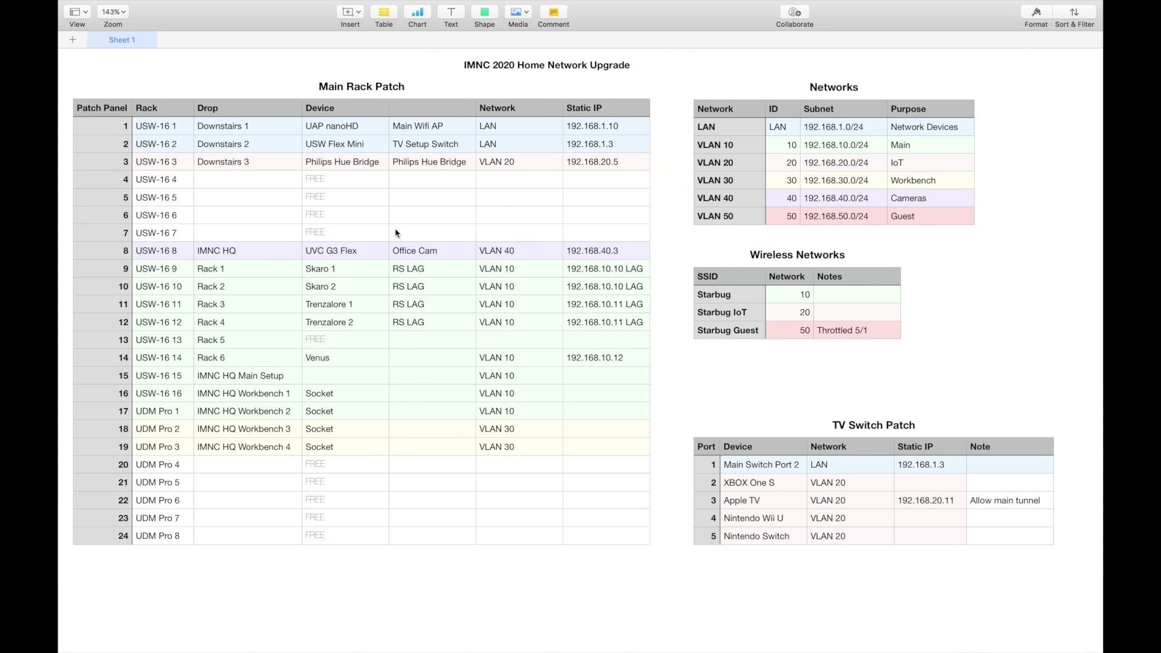
left_click(425, 257)
left_click(413, 267)
left_click_drag(414, 267, 492, 347)
left_click(511, 337)
key("ctrl+Left")
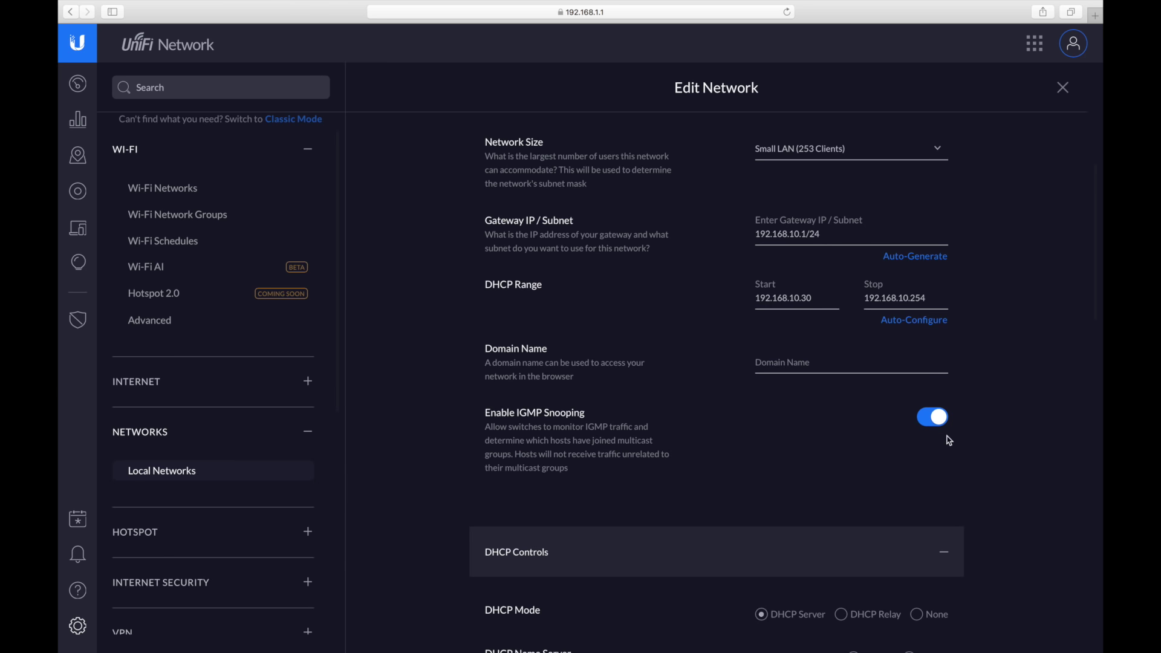
left_click(1063, 88)
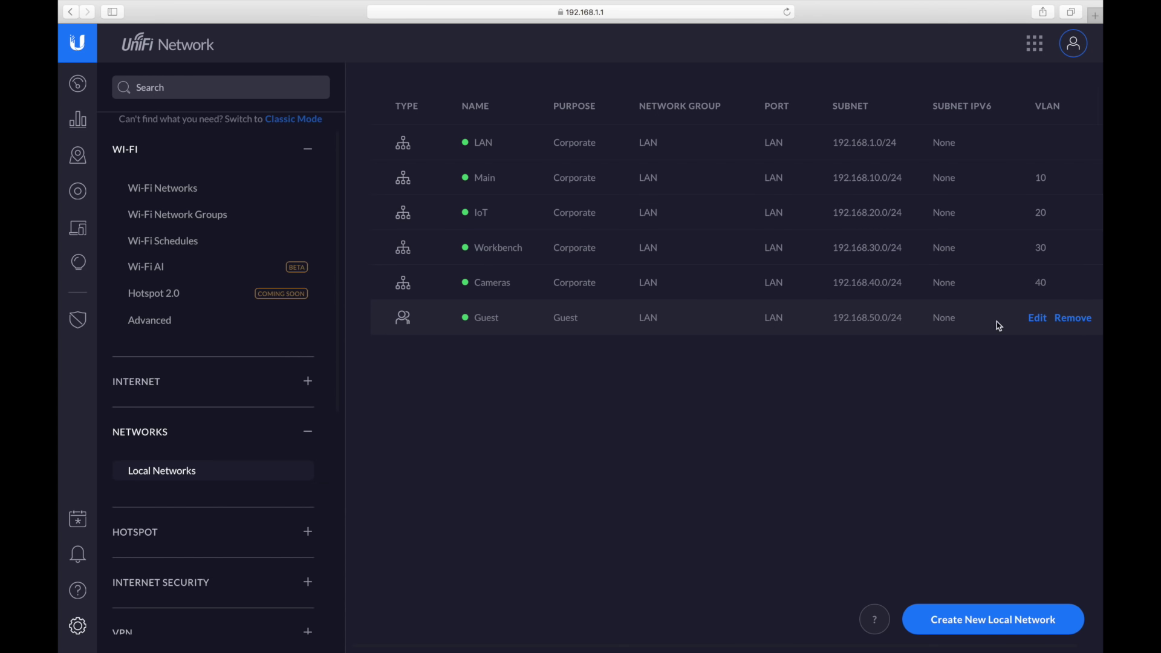
Step: Open the Guest network for editing, examine its purpose, VLAN ID, gateway subnet and DHCP range, and leave it without changes
left_click(1035, 318)
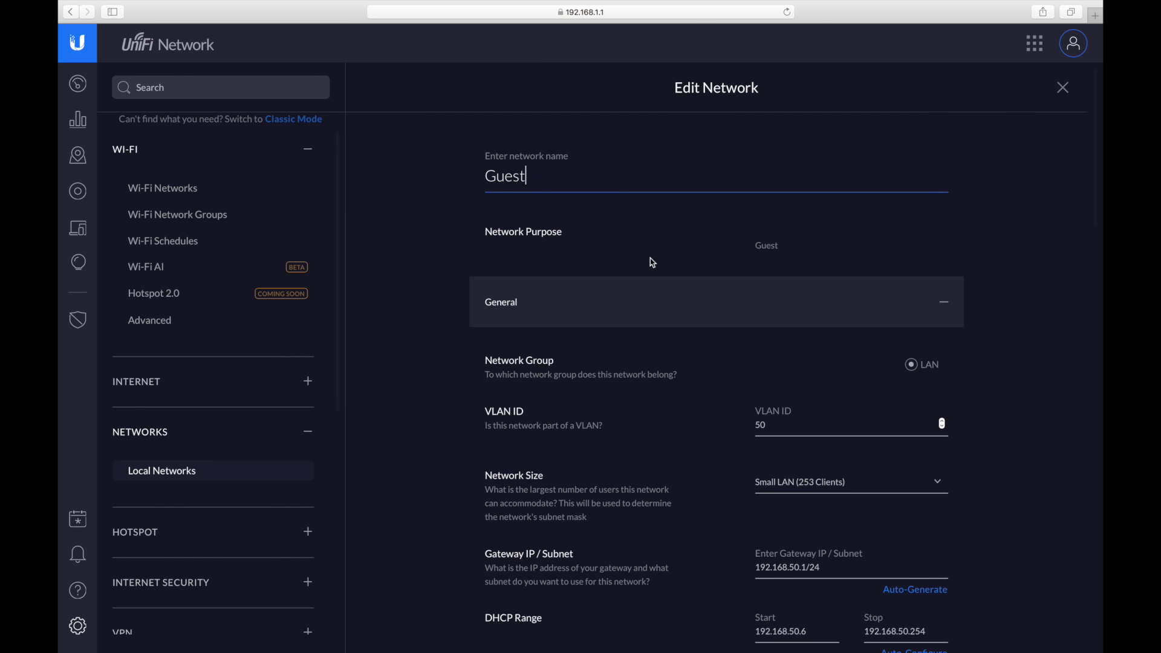
left_click(769, 250)
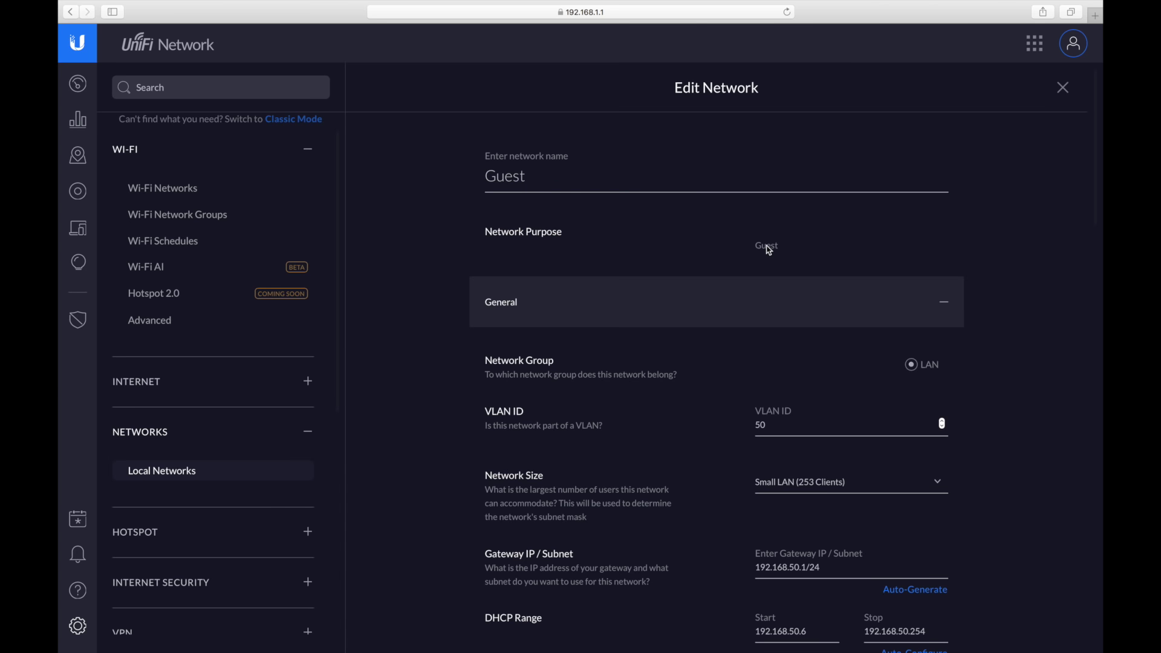
scroll(678, 517, "down", 3)
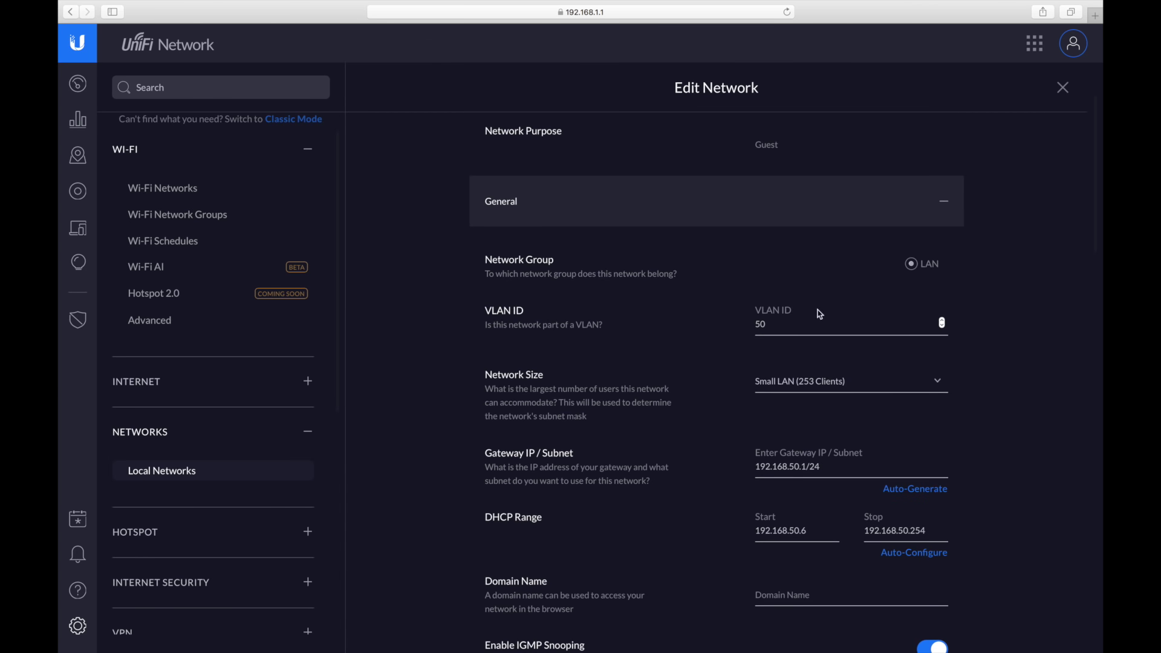
scroll(793, 495, "down", 3)
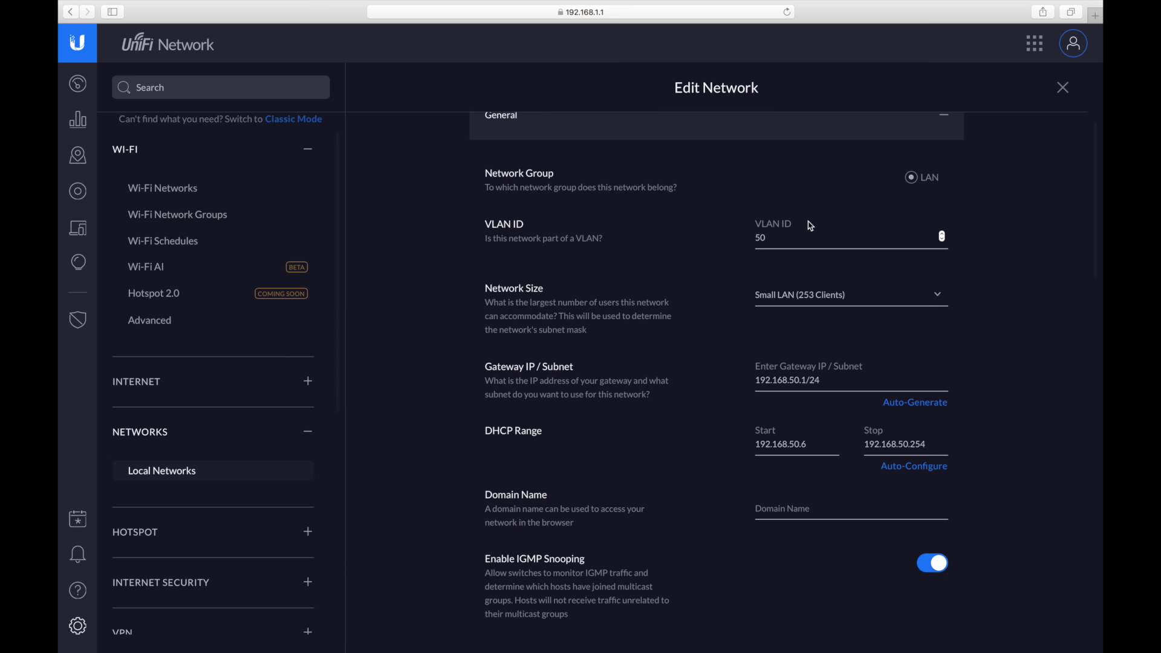
scroll(777, 363, "down", 5)
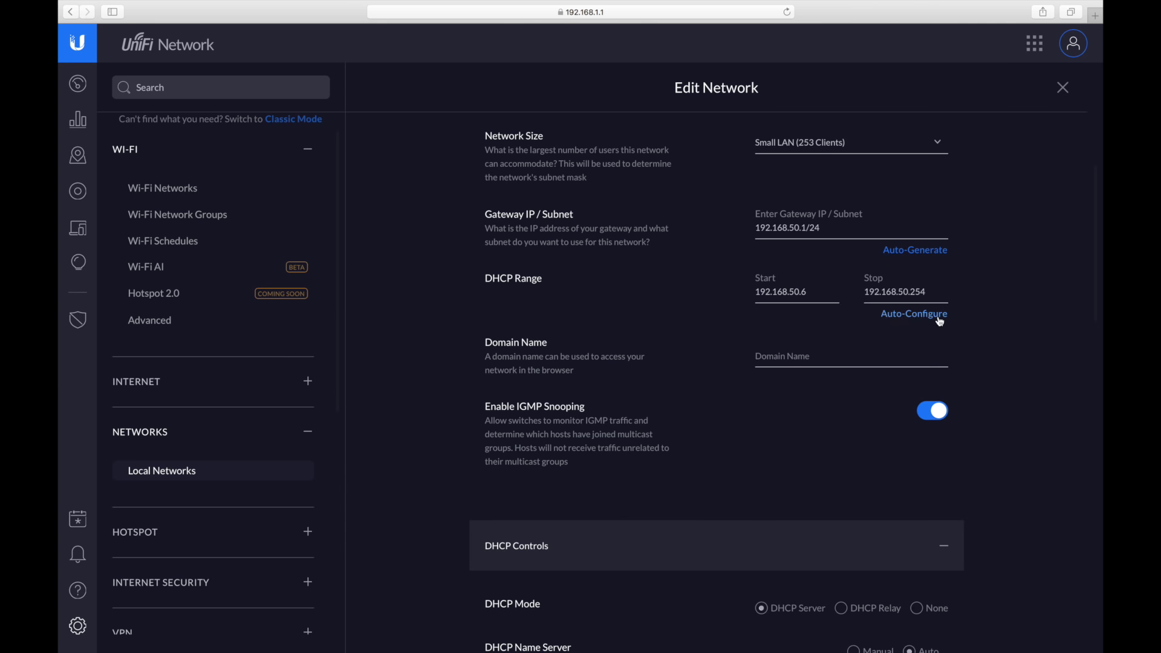
scroll(828, 365, "down", 20)
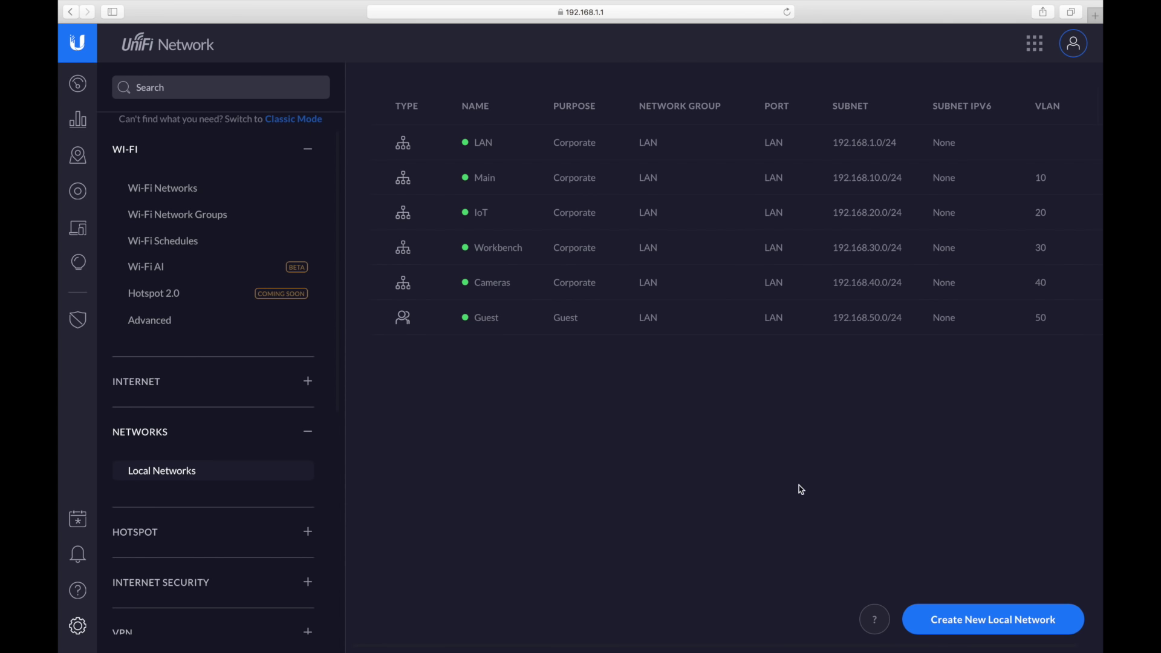
Step: Open the form for a new advanced local network, look over its purpose and general settings, and close it without creating anything
left_click(990, 620)
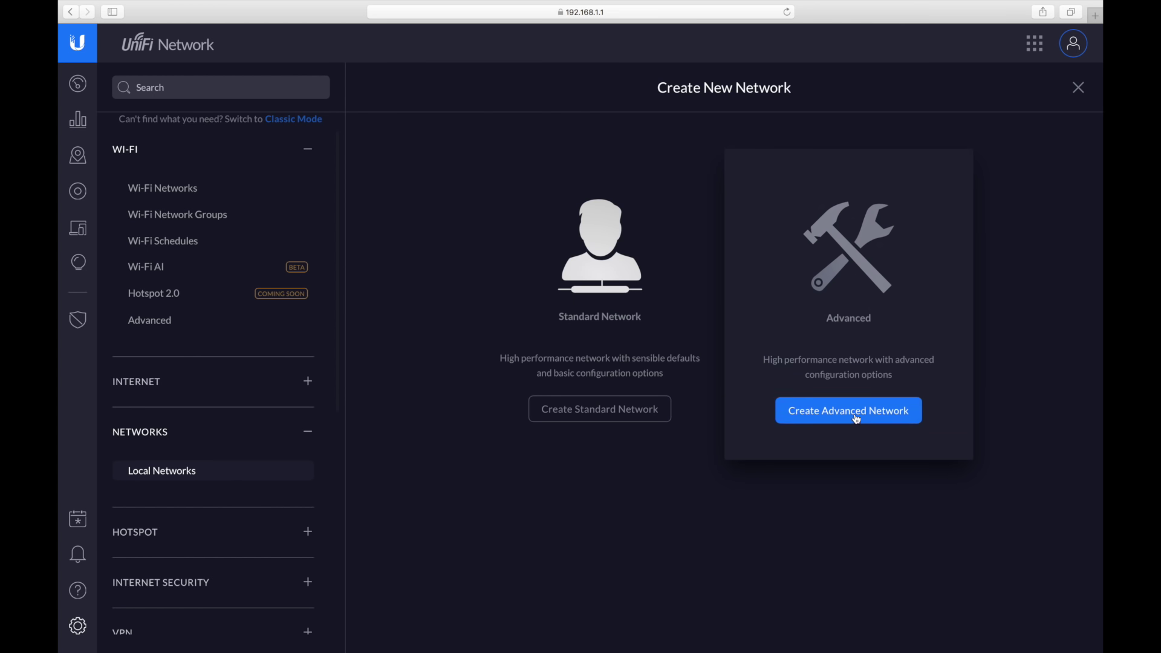
left_click(855, 418)
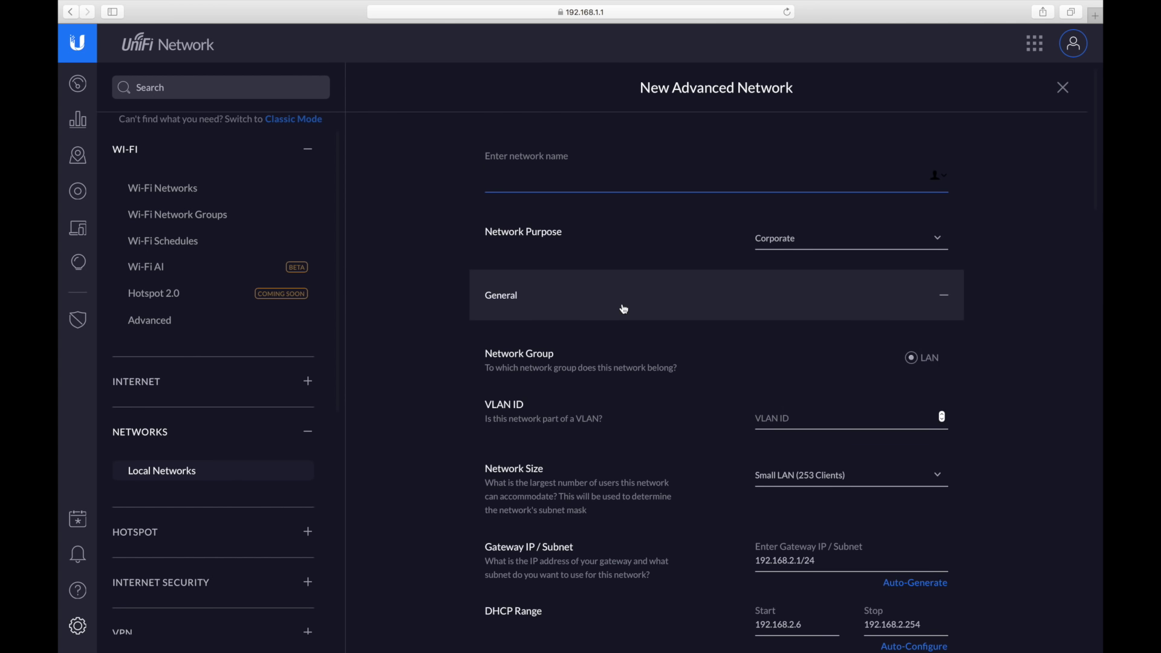
left_click(804, 243)
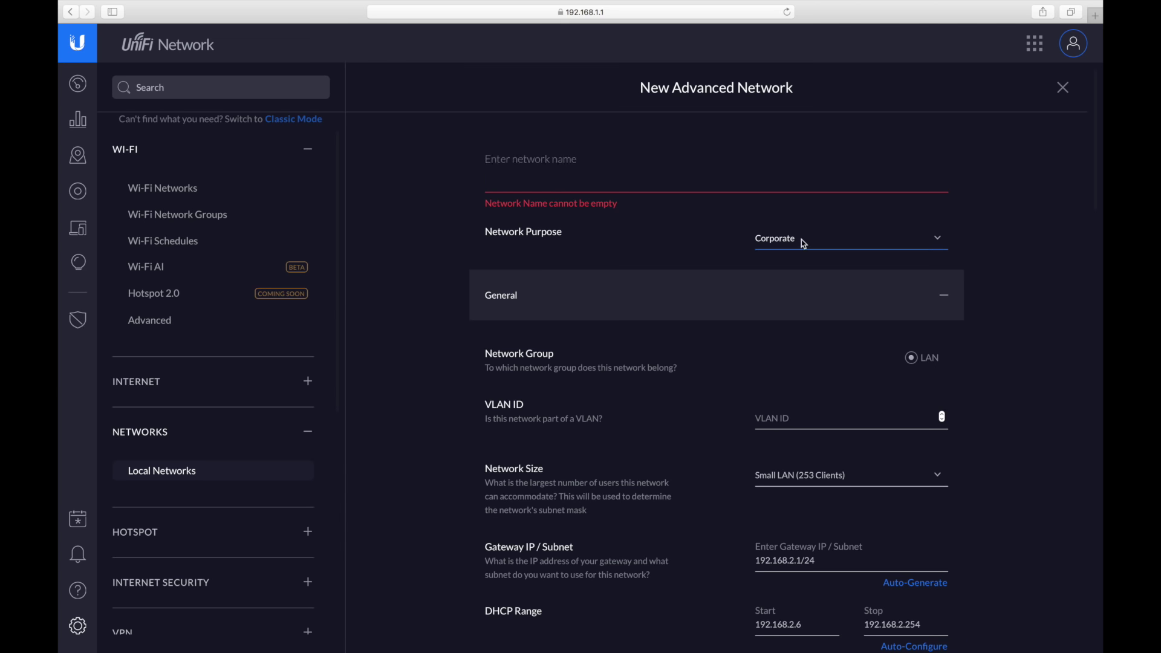
left_click(694, 255)
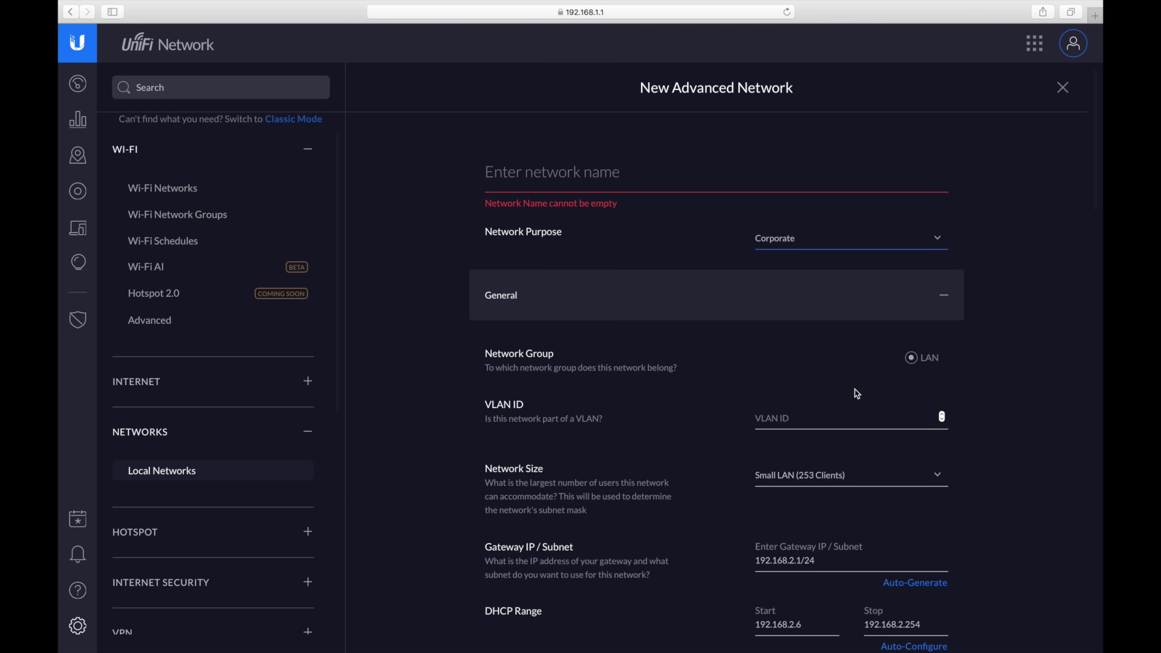
scroll(857, 394, "down", 3)
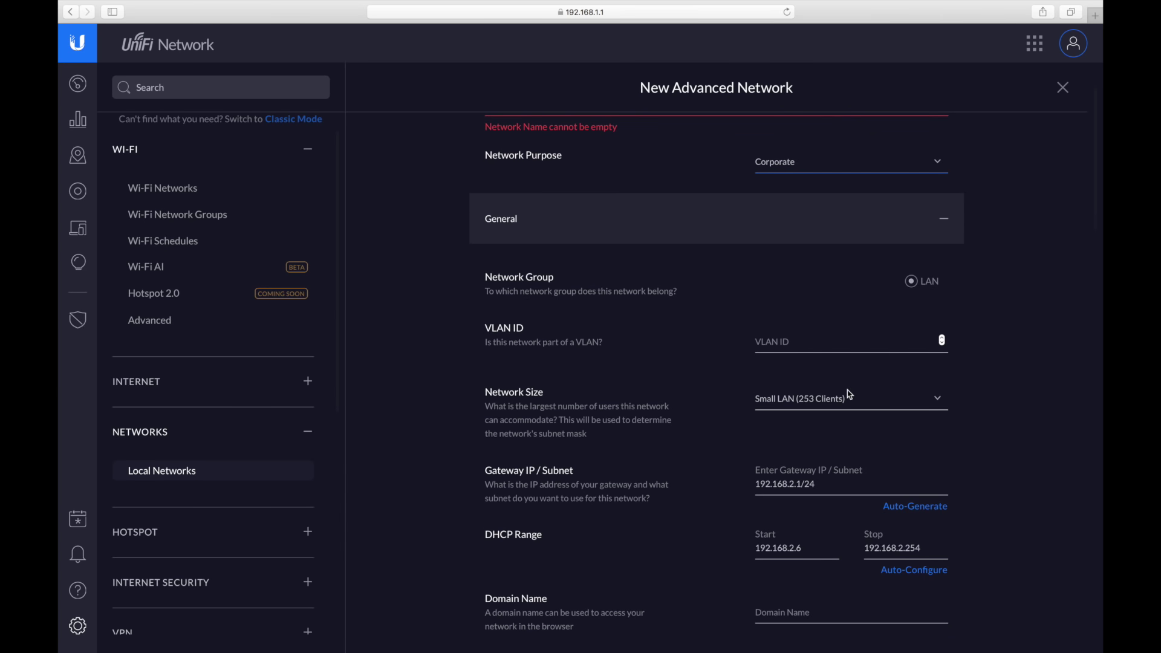
scroll(867, 232, "up", 4)
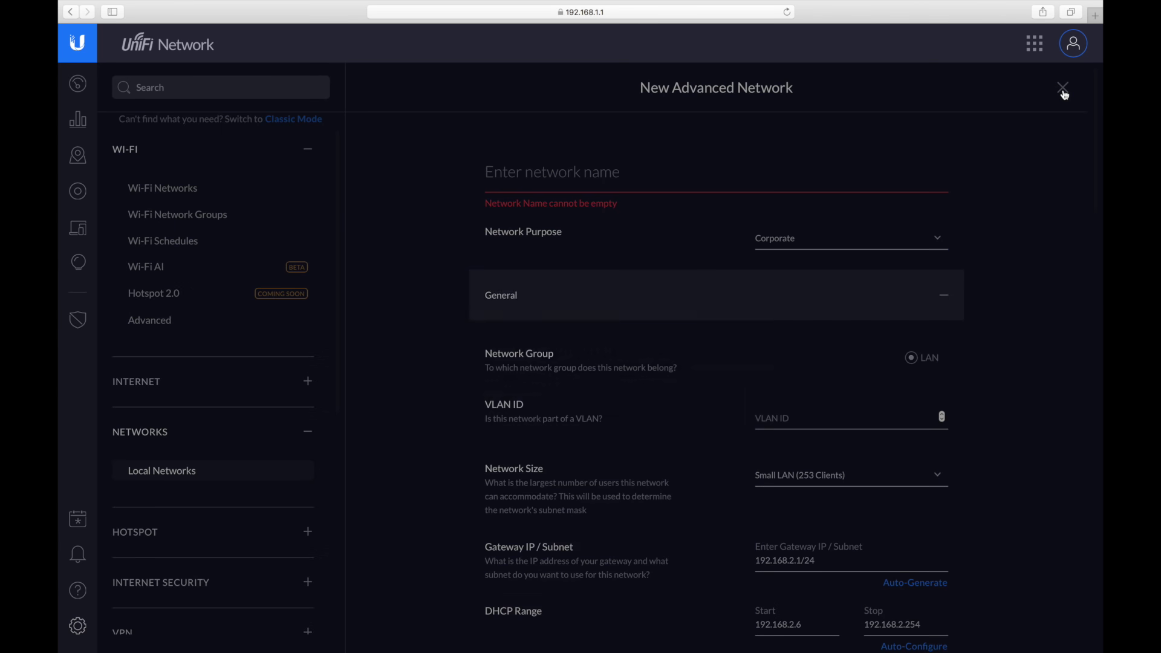
left_click(1064, 91)
left_click(710, 388)
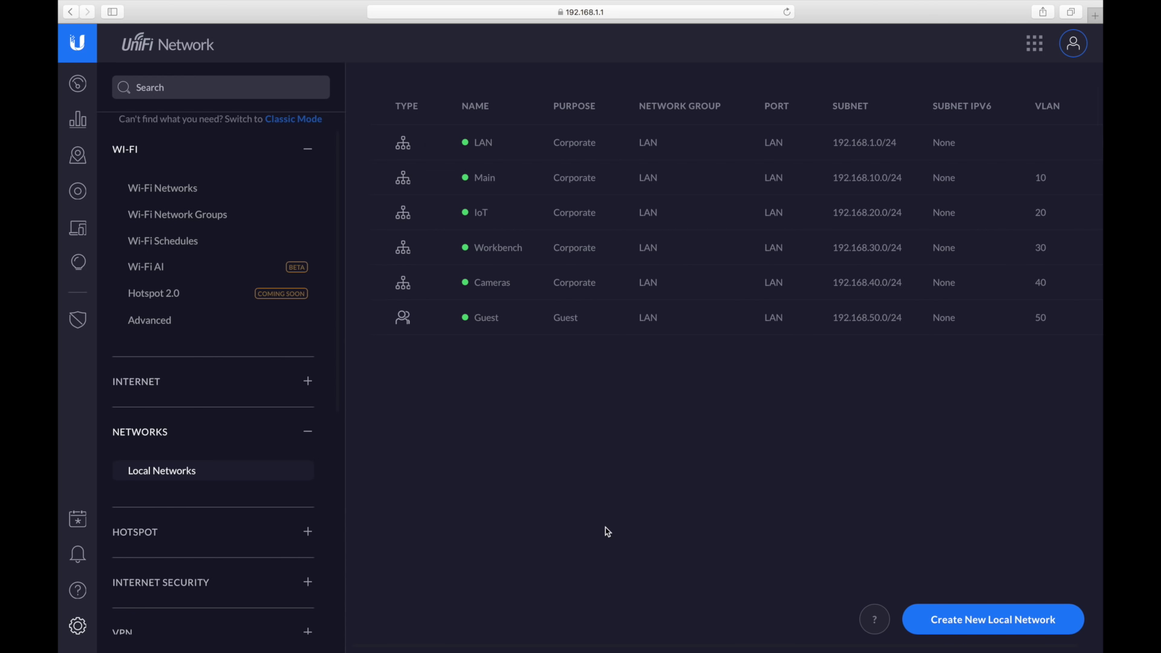
Step: Open the client groups under the configuration profiles and check the Guests group's bandwidth limits
scroll(270, 548, "down", 6)
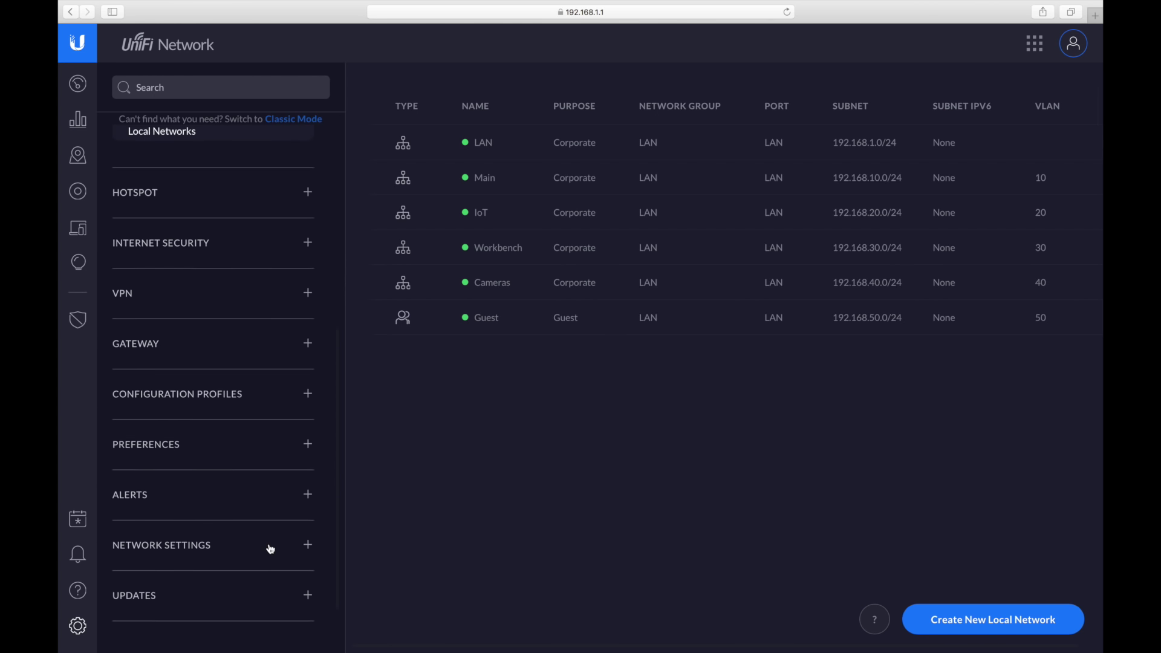
left_click(248, 393)
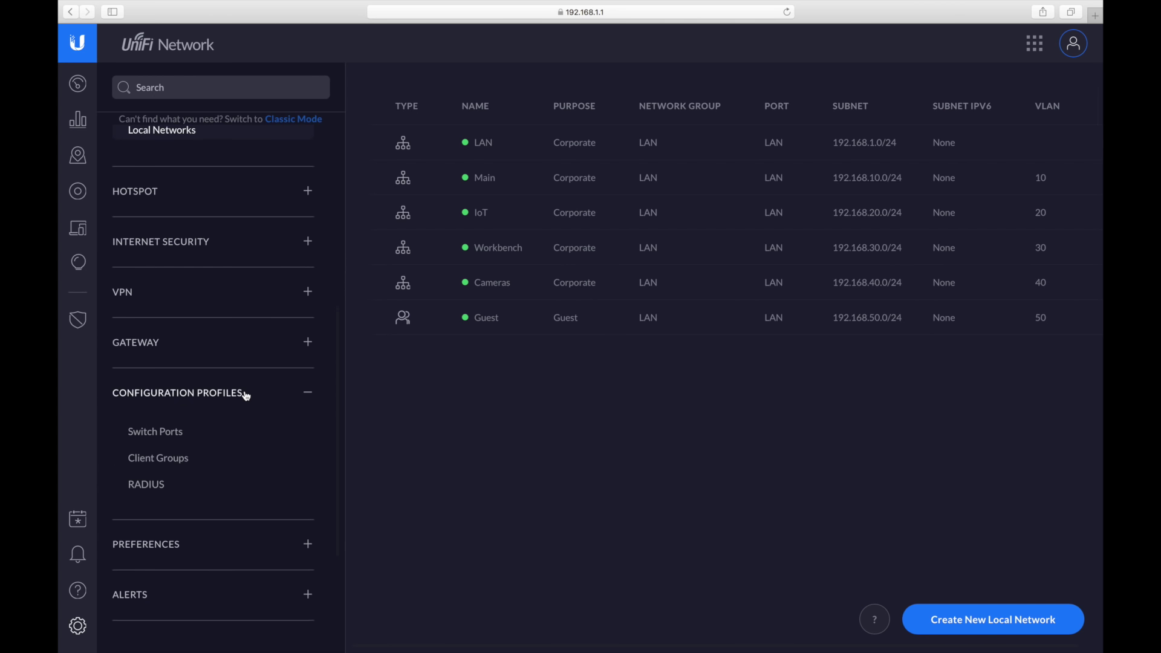
left_click(163, 461)
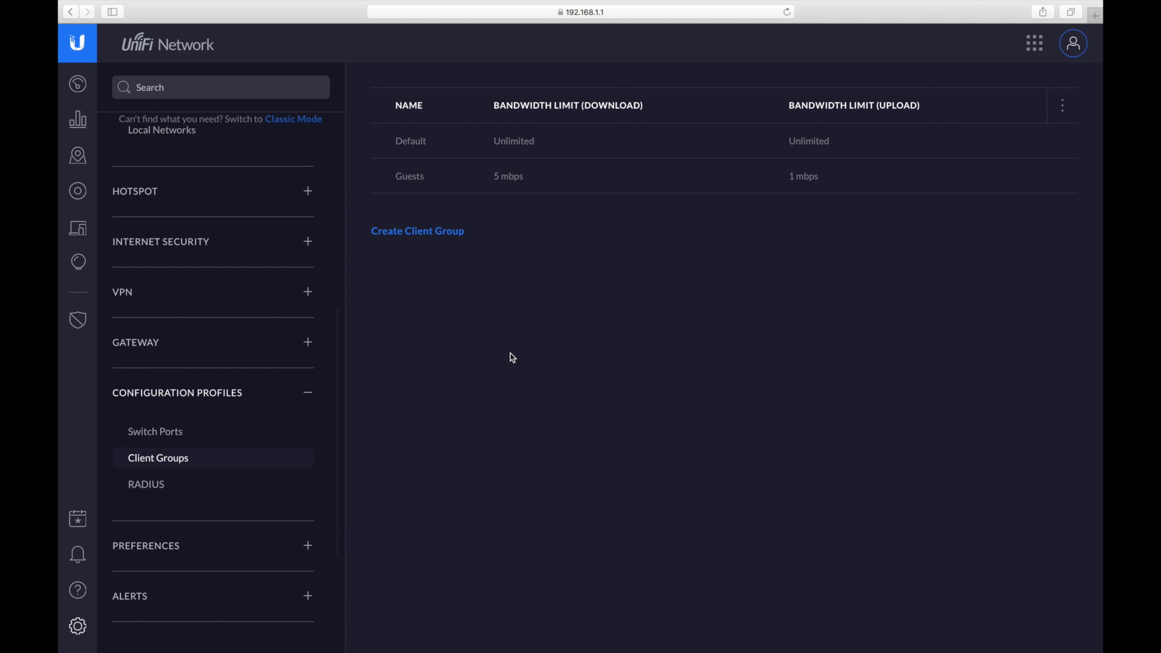
mouse_move(536, 184)
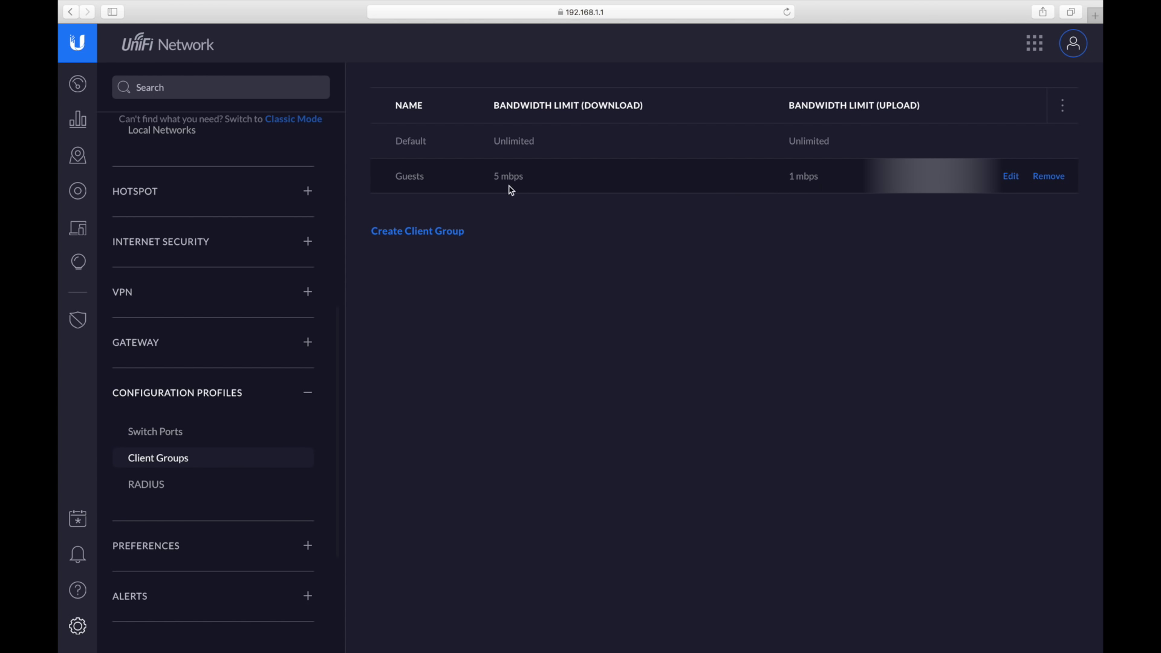
Step: Start a new client group, enable its download and upload bandwidth limits, look at the download unit options, and cancel the group
left_click(413, 233)
left_click(912, 147)
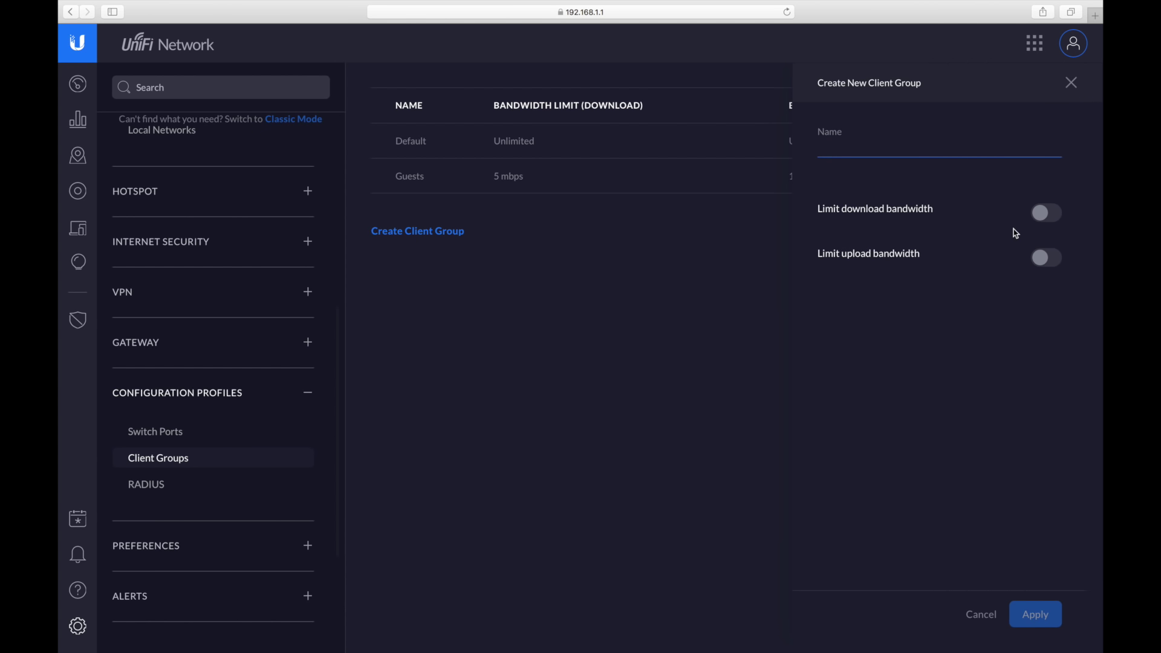
left_click(1046, 213)
left_click(1046, 317)
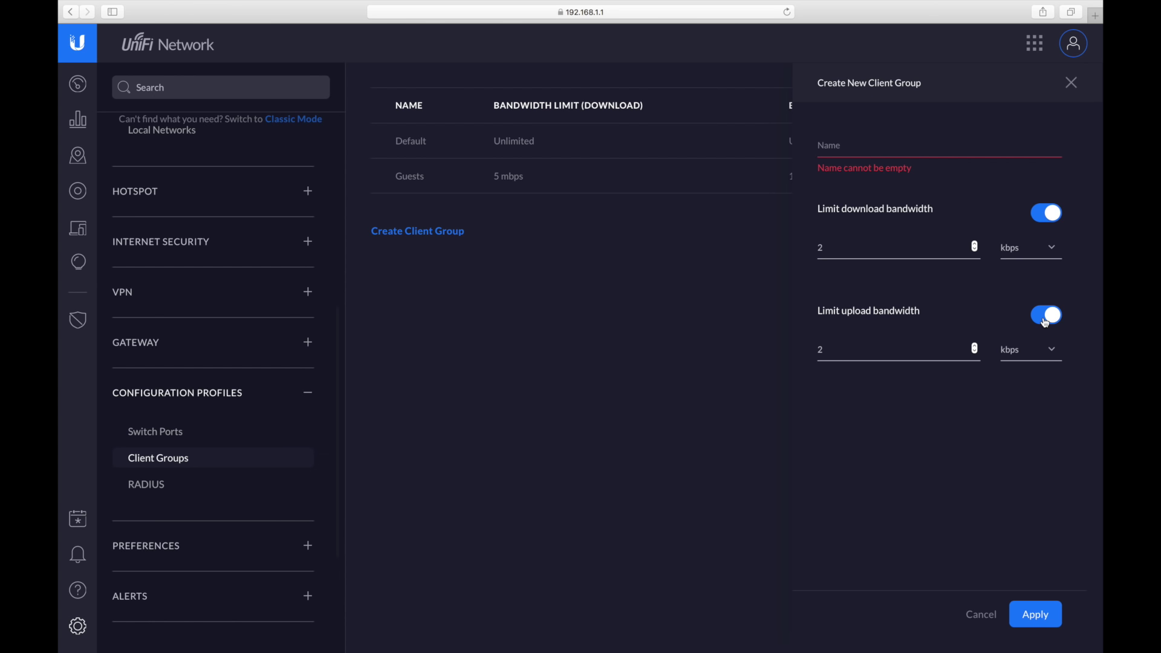
left_click(1044, 257)
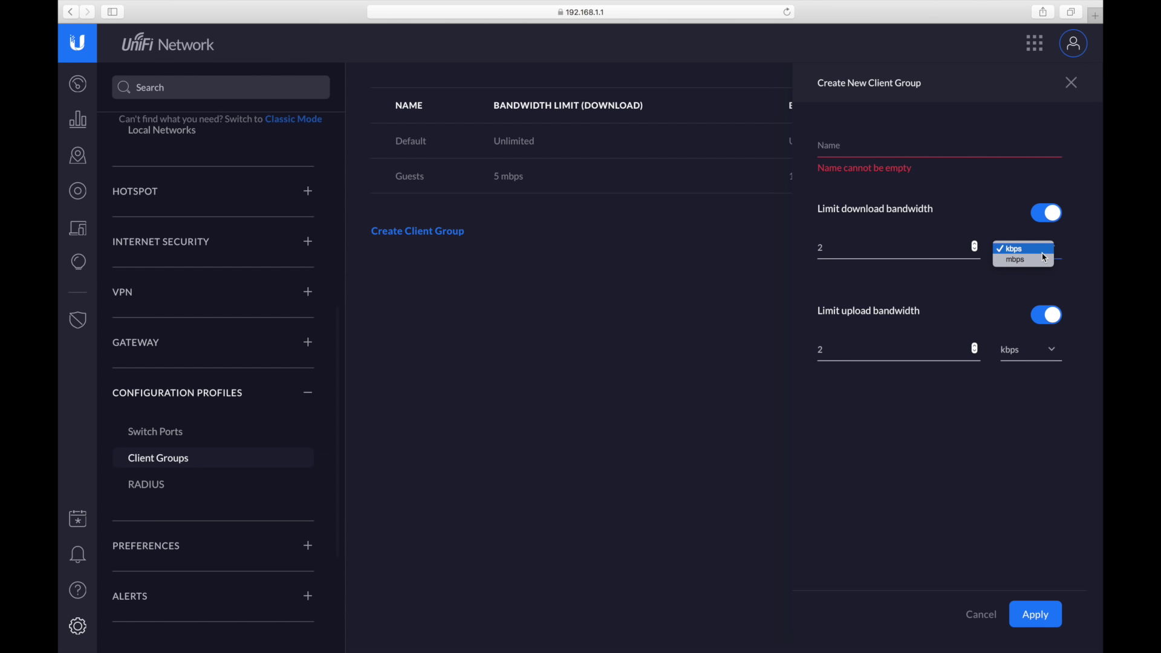
left_click(978, 614)
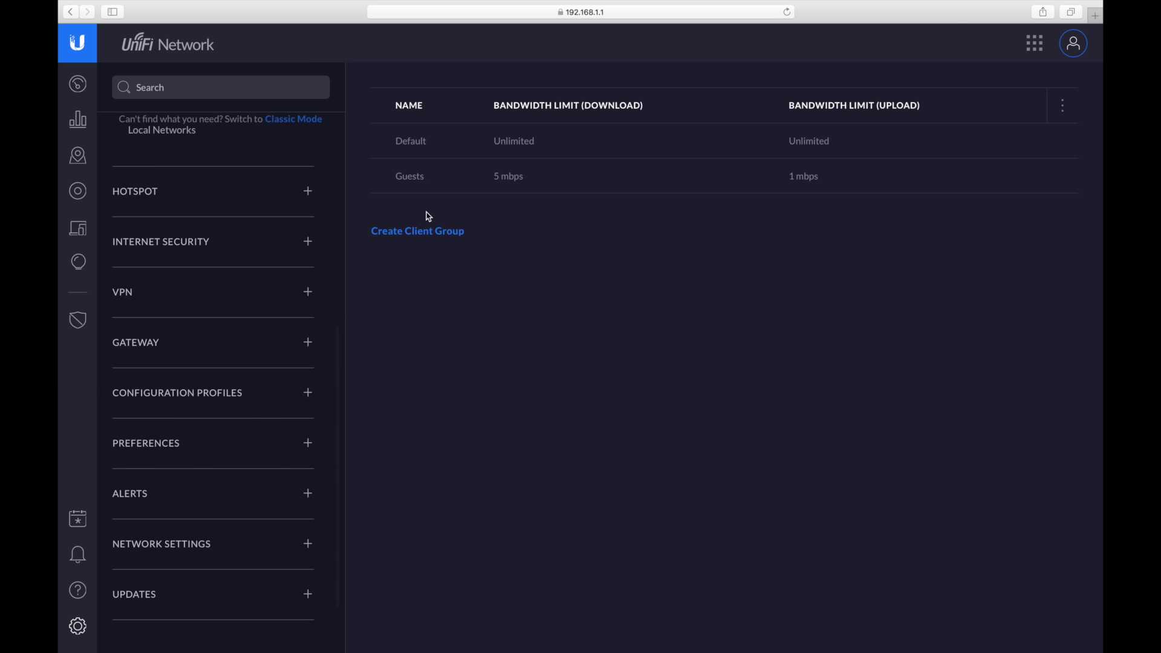
scroll(228, 264, "up", 6)
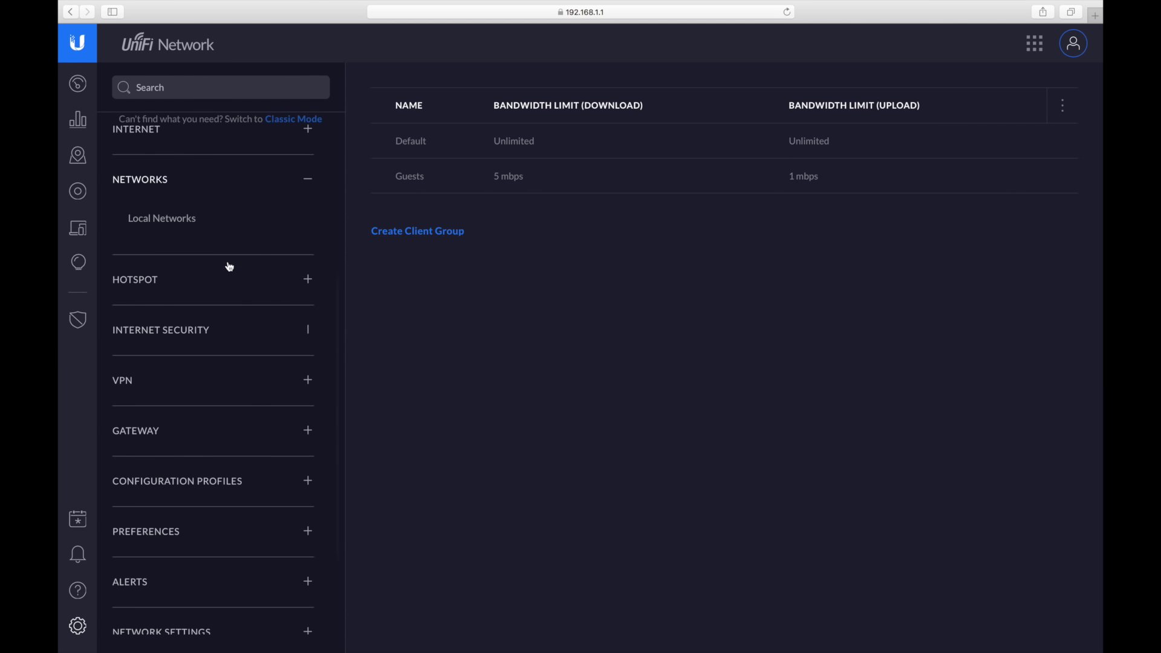
Step: Open the list of Wi-Fi networks and compare it with the Wireless Networks table in the spreadsheet plan
left_click(176, 190)
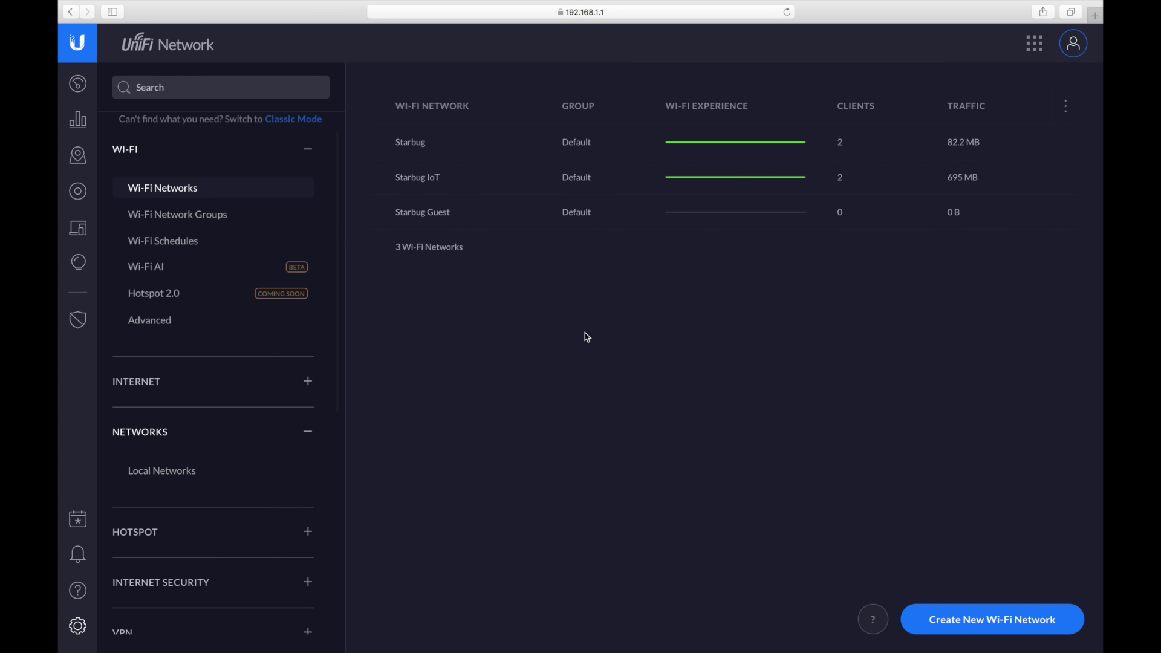
key("ctrl+Right")
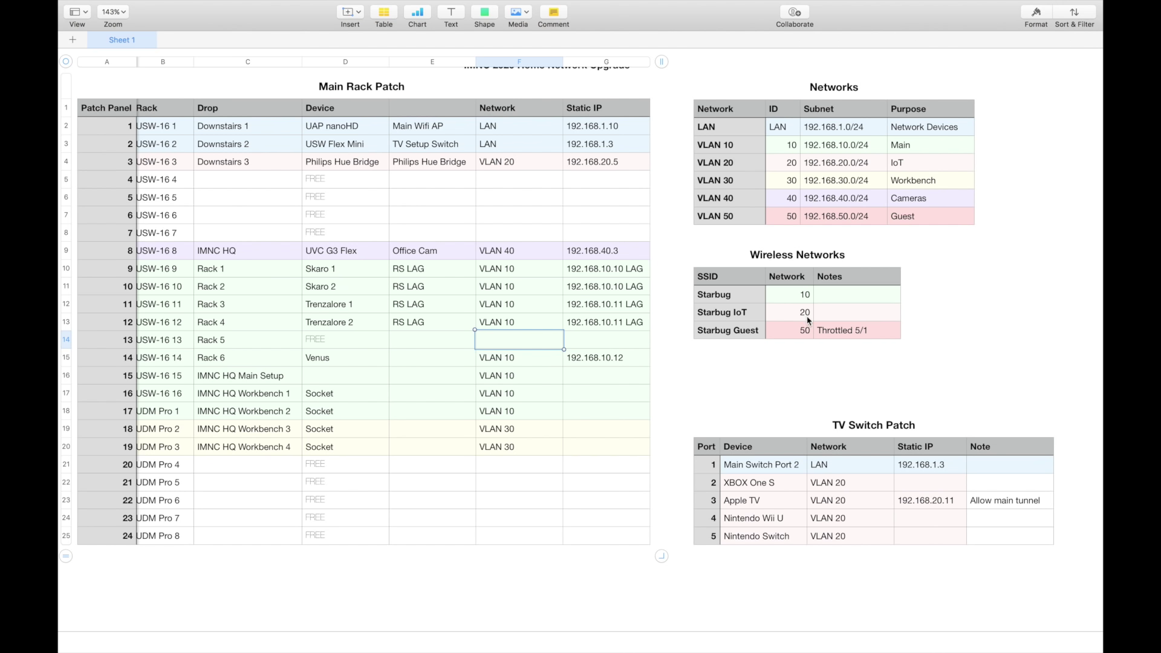
key("ctrl+Left")
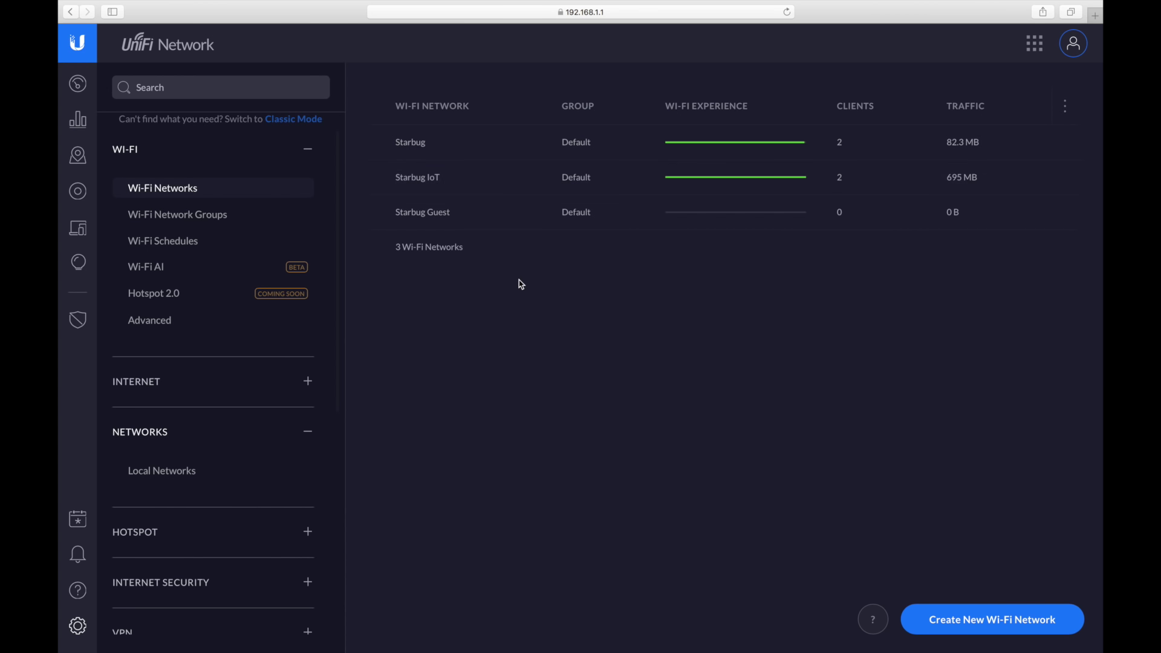
Step: Open the Starbug Wi-Fi network for editing, check its VLAN ID against the spreadsheet plan, and leave it without changes
mouse_move(1010, 151)
left_click(996, 145)
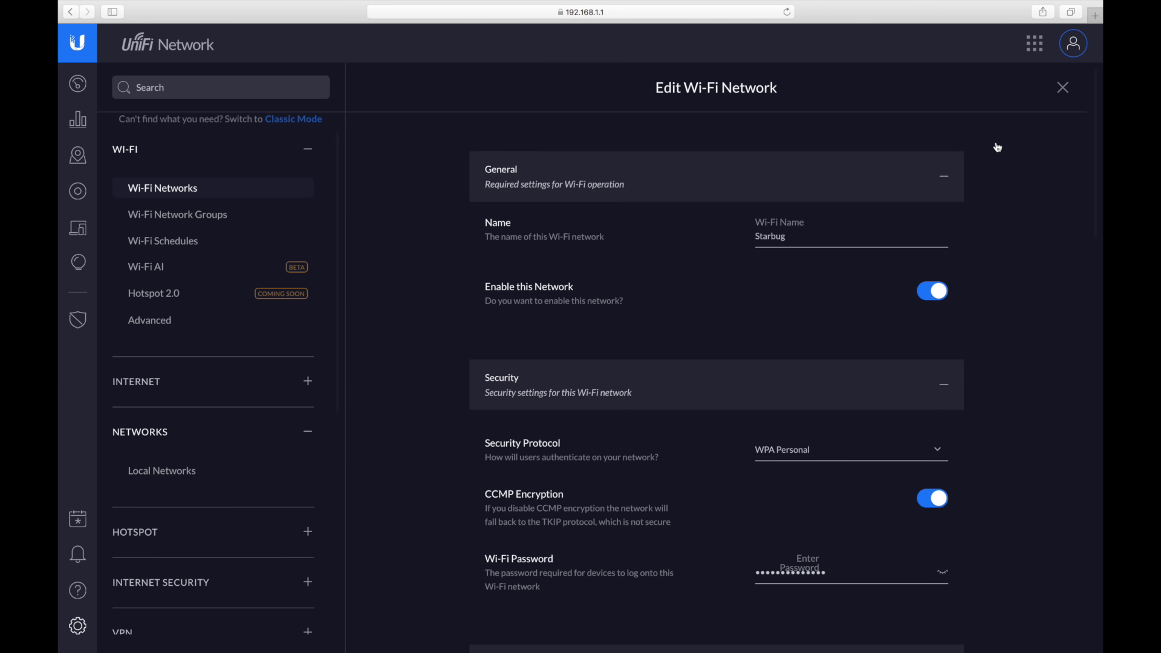
scroll(806, 344, "down", 5)
scroll(801, 426, "down", 10)
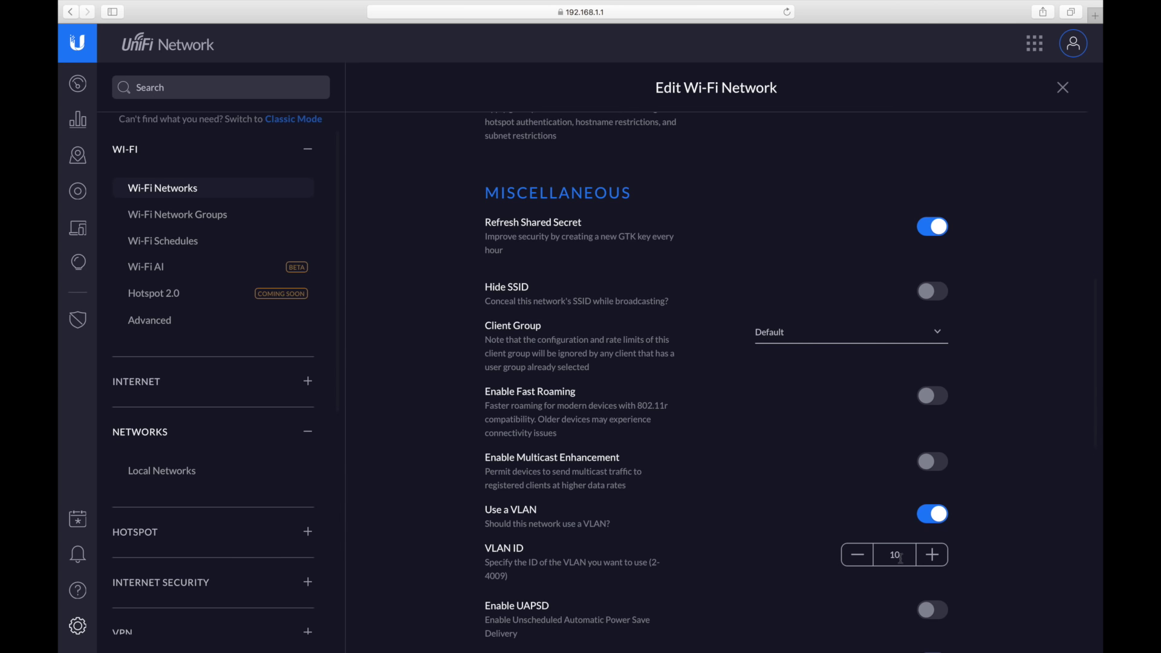
key("ctrl+Right")
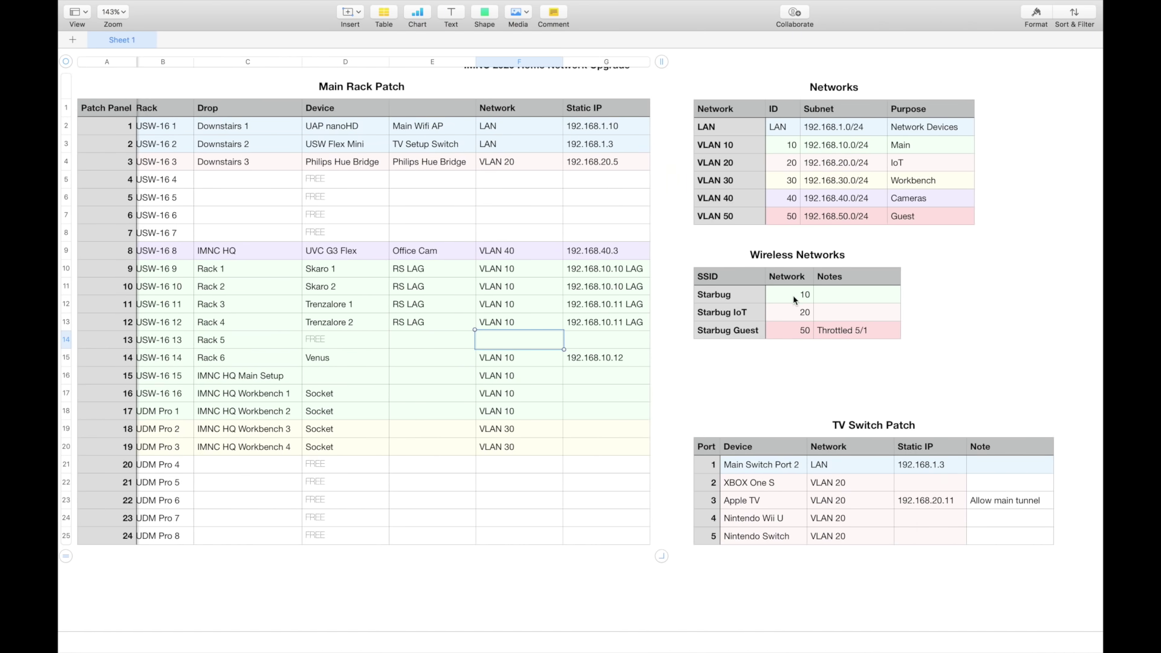
key("ctrl+Left")
scroll(786, 455, "down", 5)
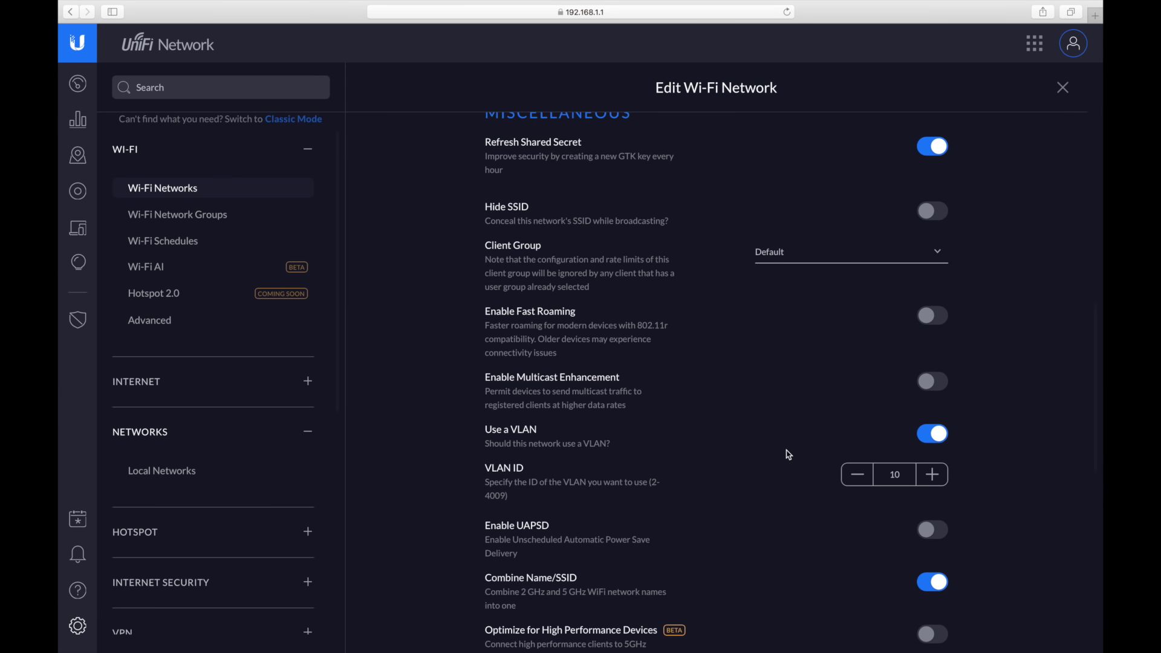
scroll(858, 544, "down", 3)
scroll(874, 524, "down", 1)
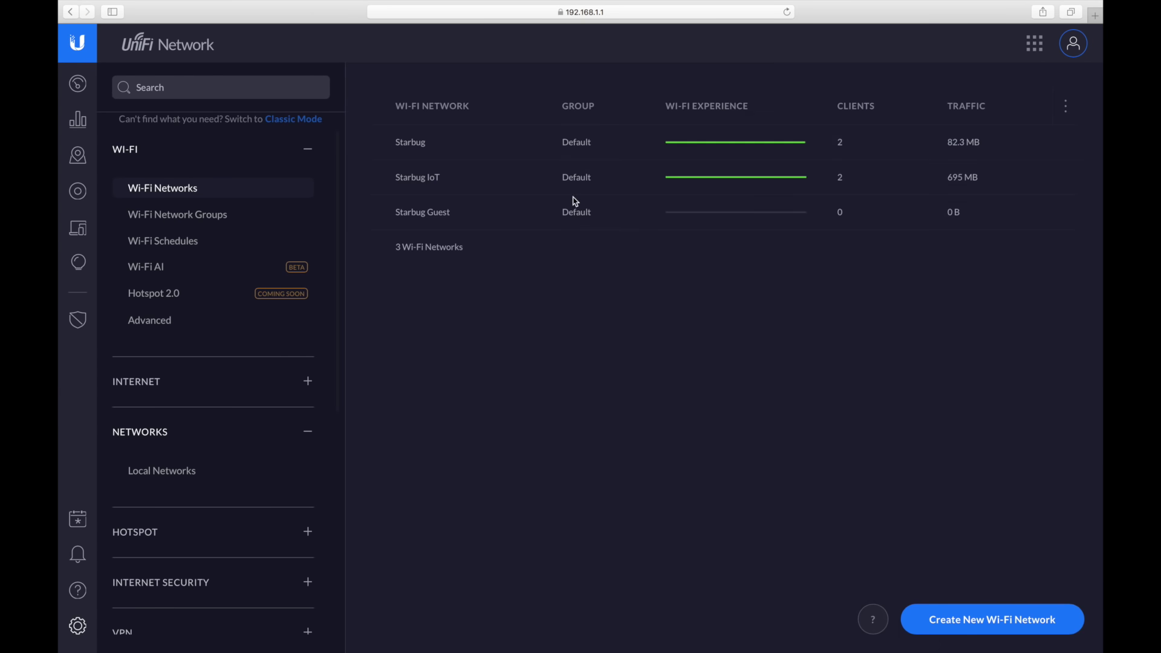
Step: Open the Starbug Guest Wi-Fi network for editing and examine its guest policies, client group and VLAN ID
mouse_move(493, 192)
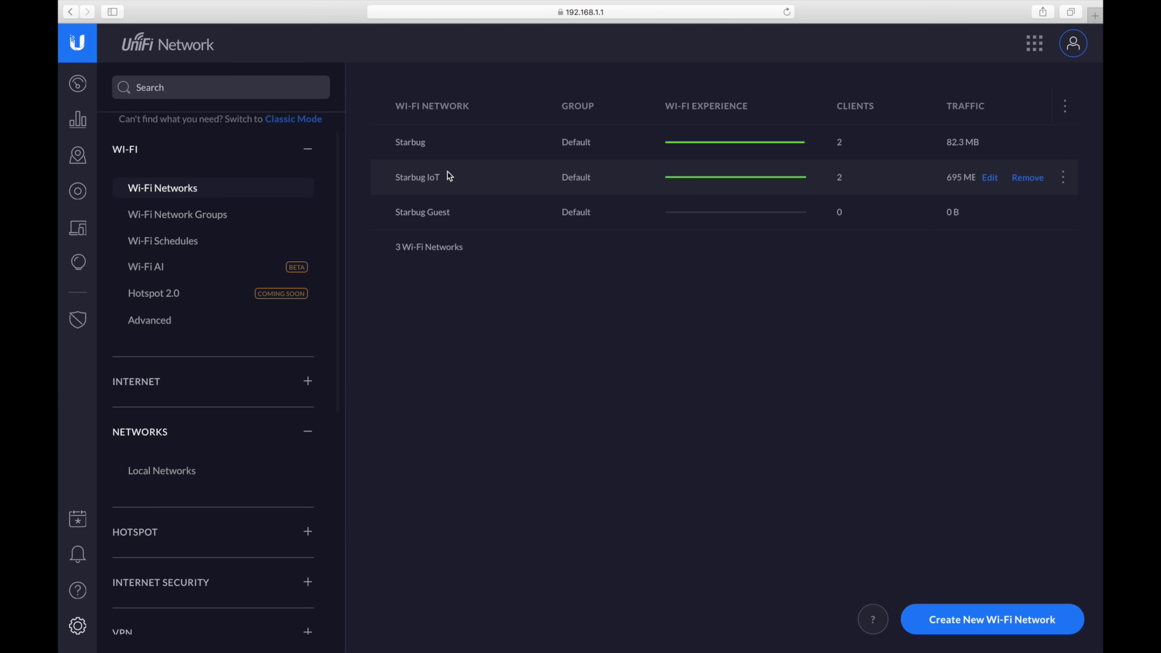
mouse_move(979, 221)
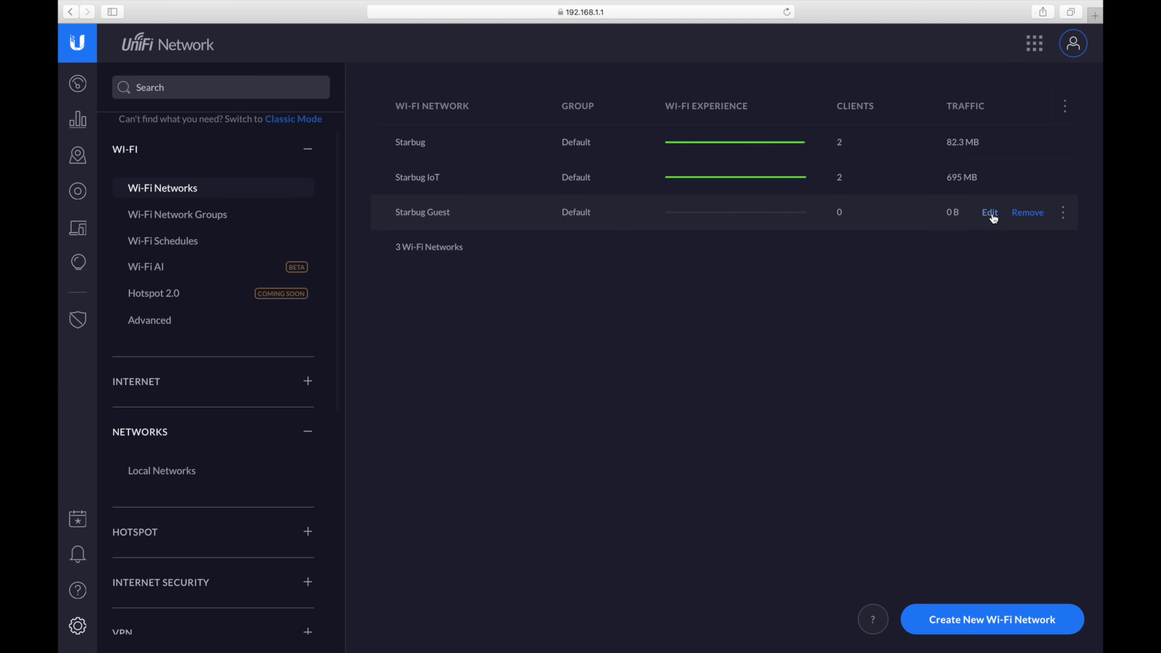
left_click(992, 214)
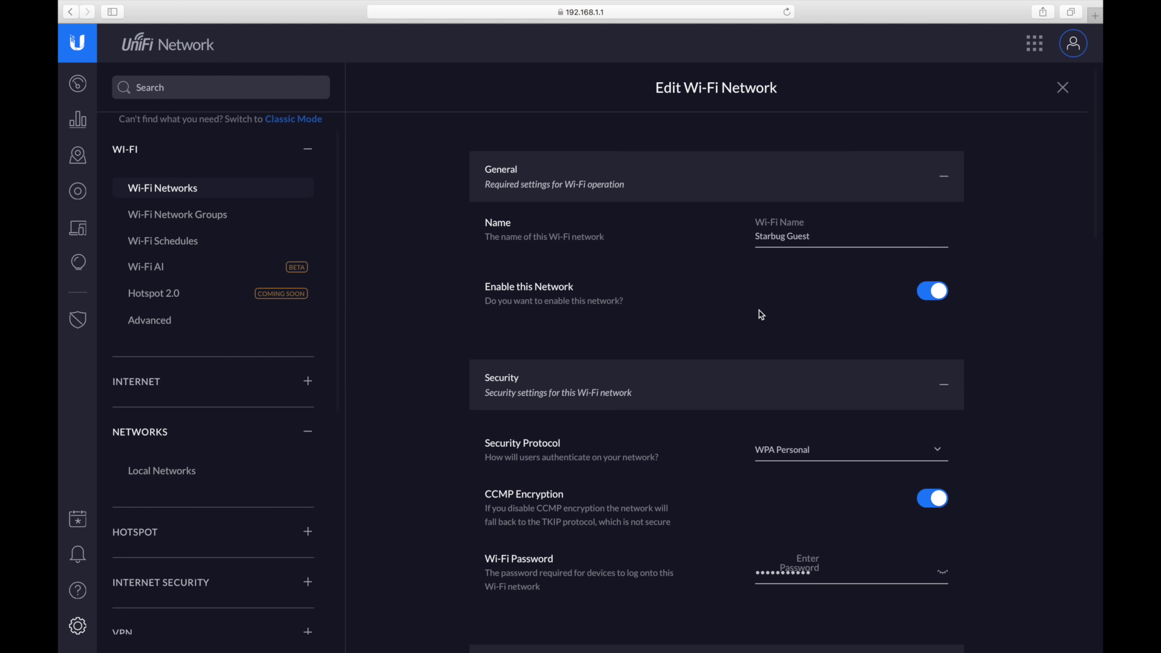
scroll(762, 315, "down", 8)
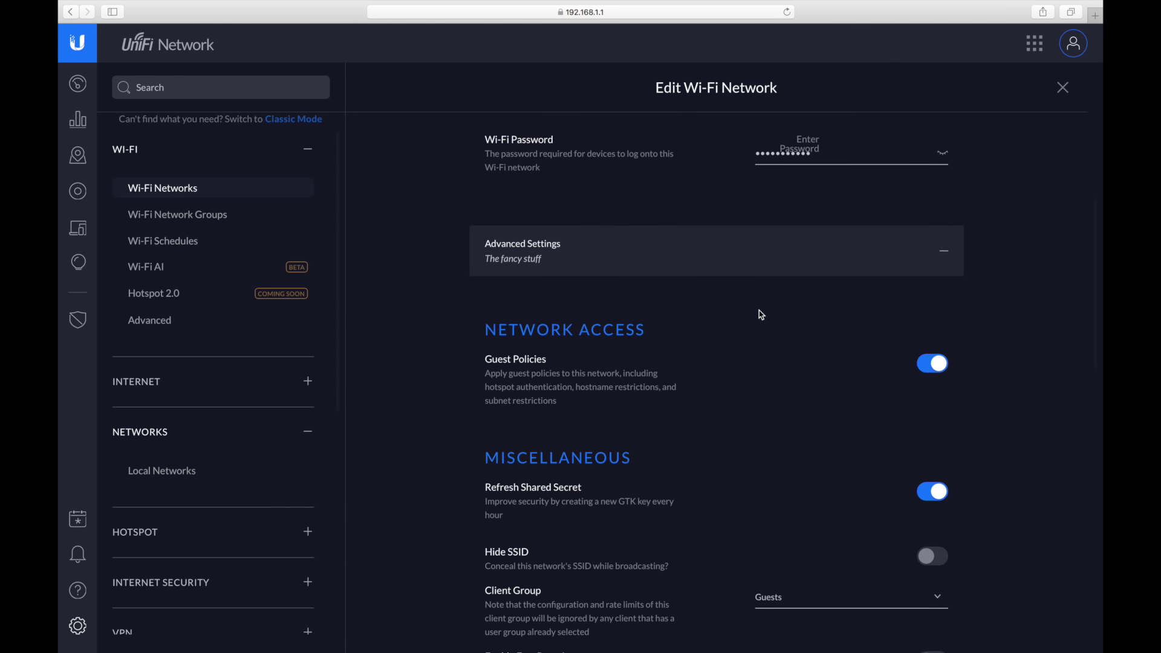
scroll(757, 415, "down", 7)
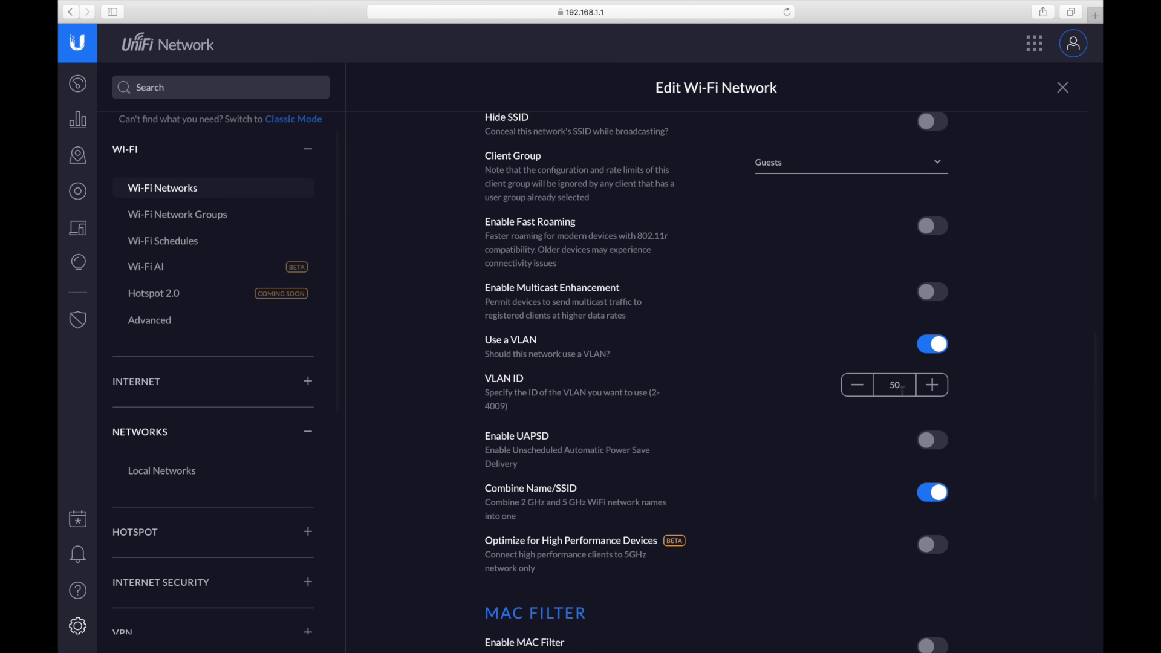
scroll(786, 284, "up", 2)
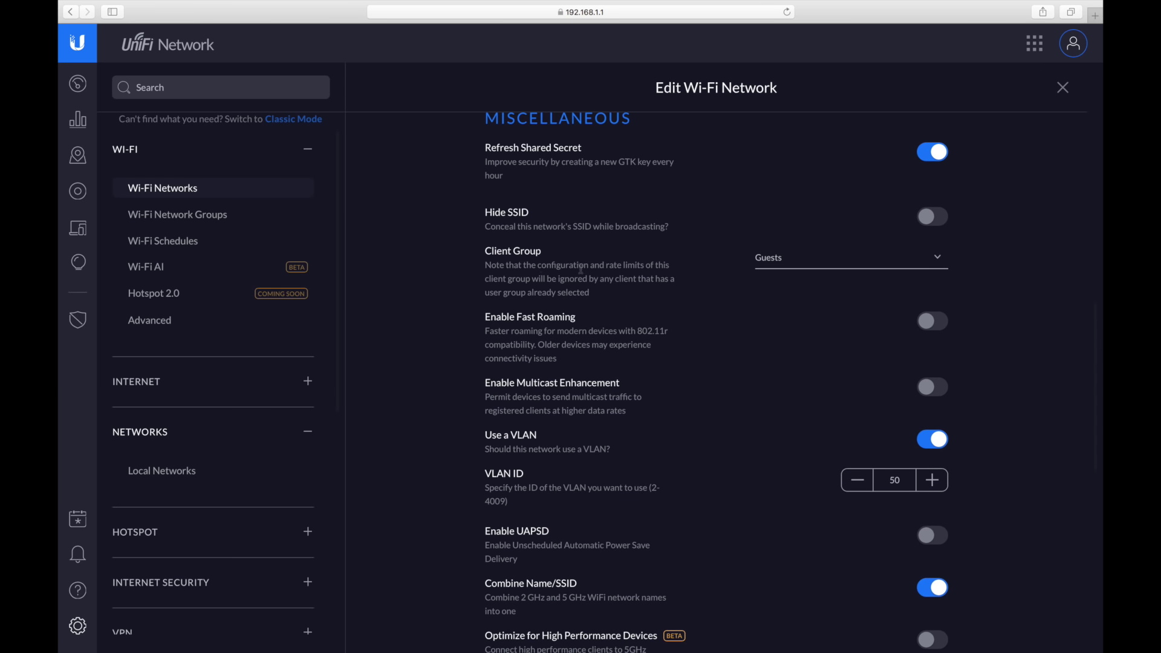
Step: Look at the client group options for Starbug Guest, keep Guests selected, and close the network without saving changes
left_click(833, 264)
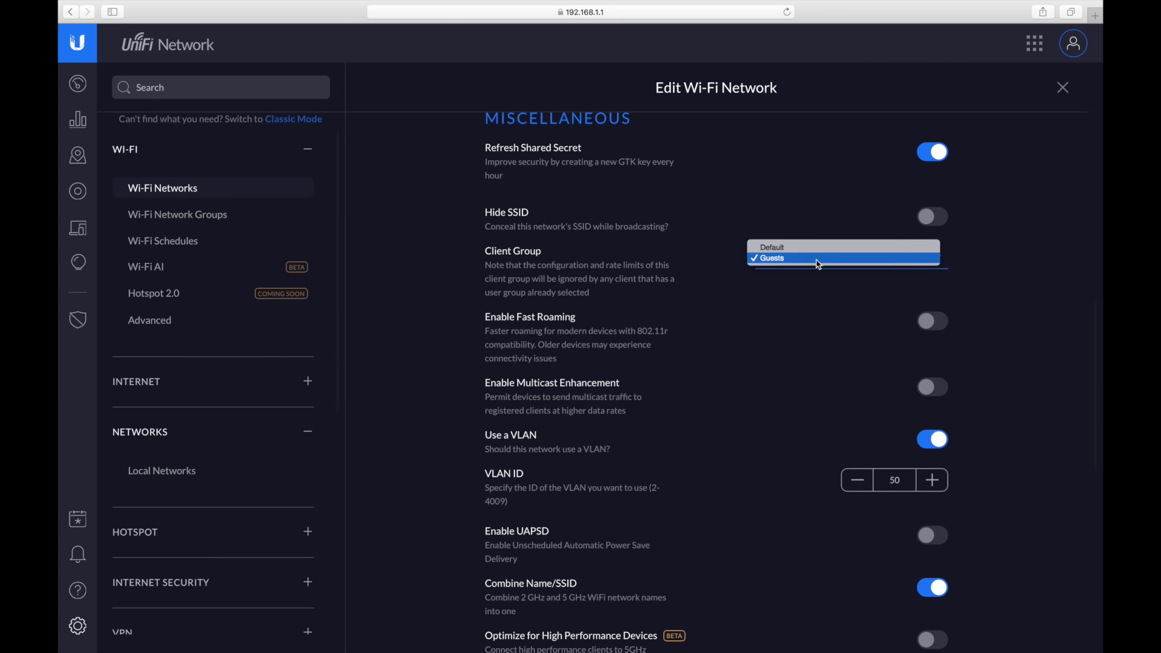
left_click(757, 260)
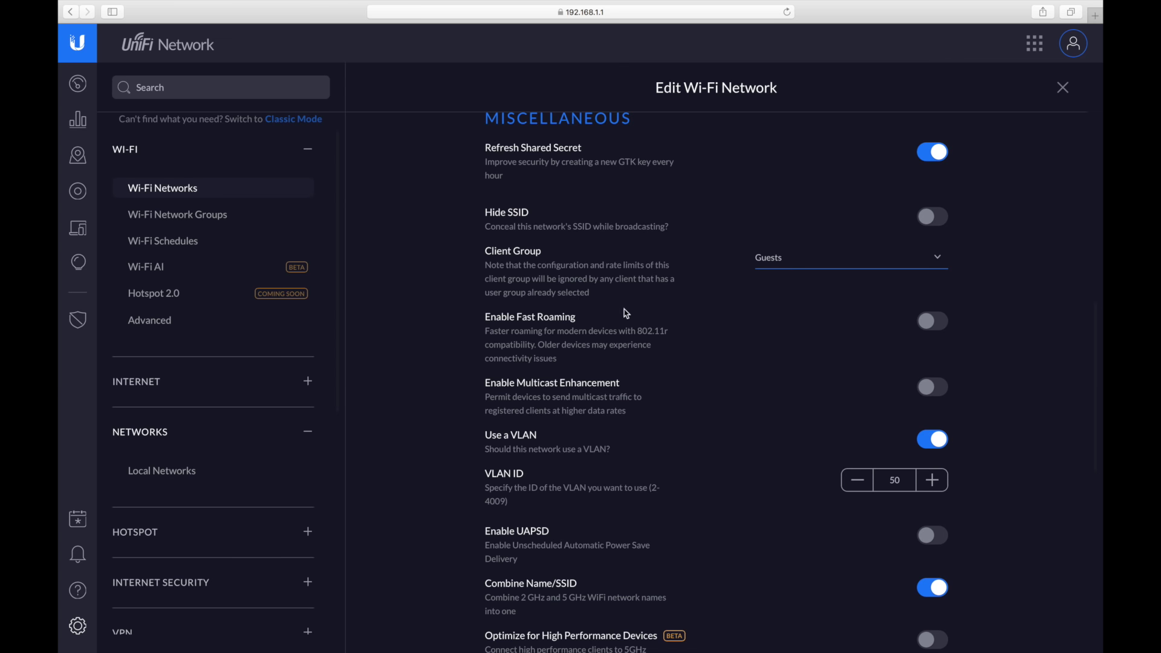
left_click(812, 260)
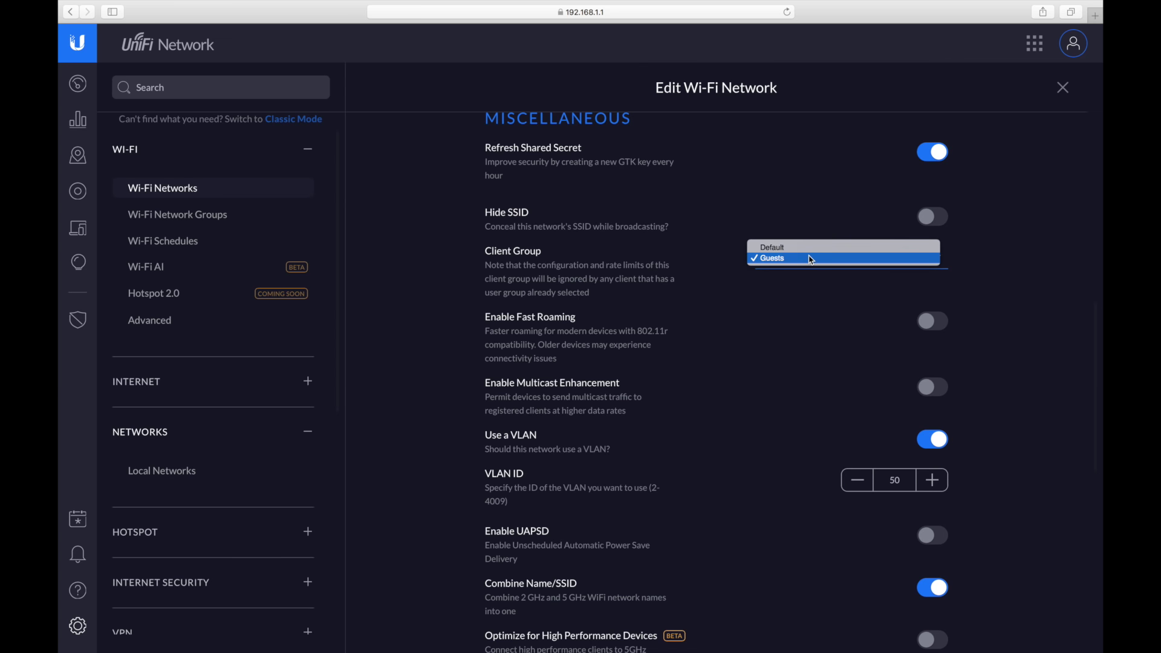
left_click(1004, 258)
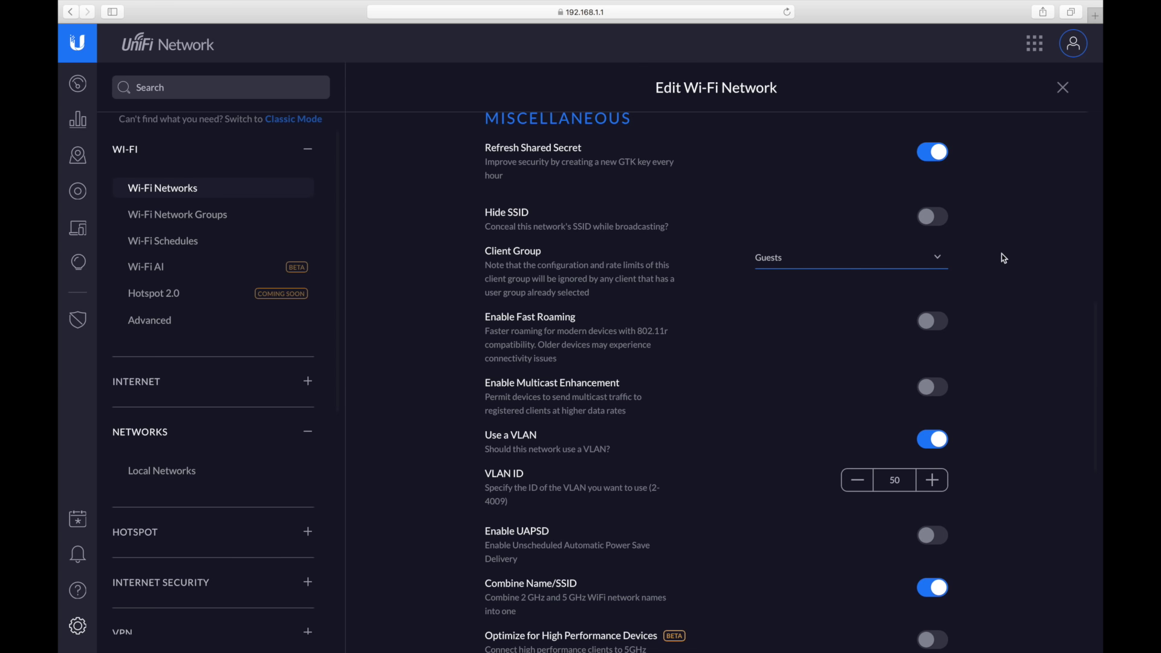
left_click(1063, 87)
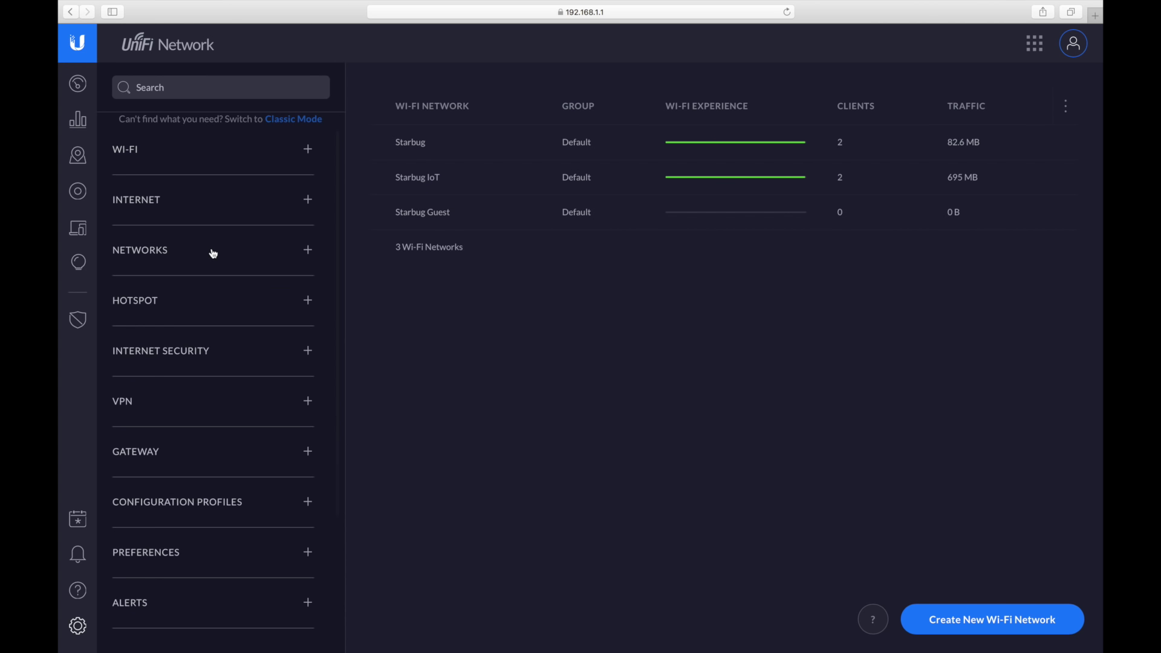
Step: Open the gateway's mDNS settings and check the multicast DNS option
scroll(206, 251, "down", 5)
left_click(159, 325)
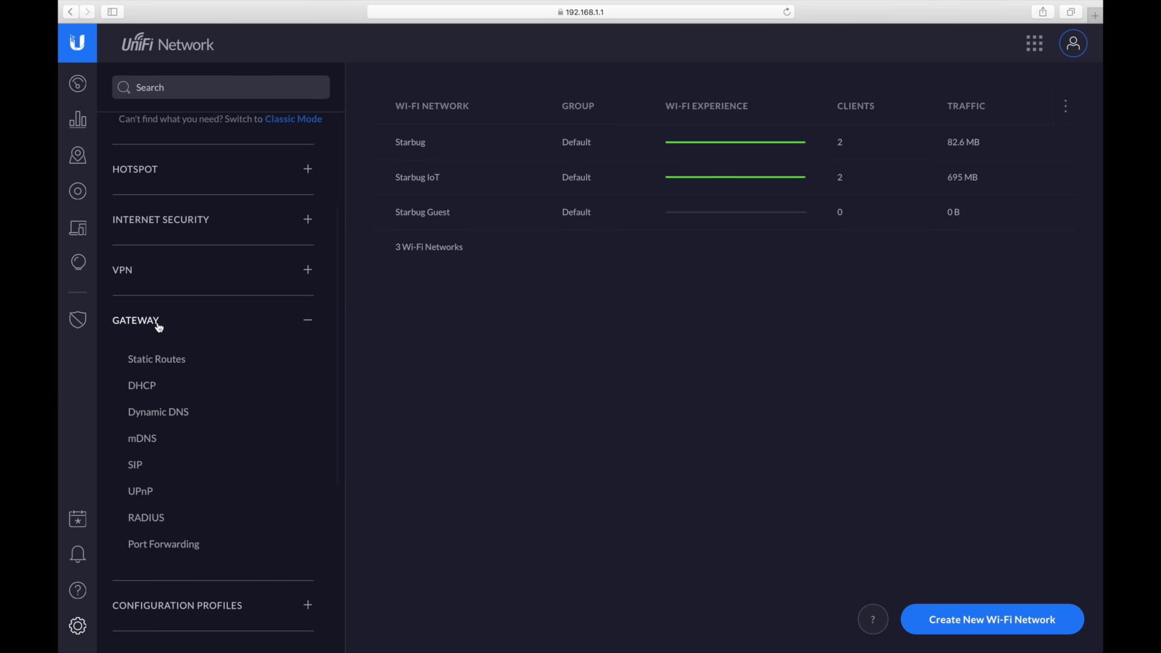
left_click(141, 441)
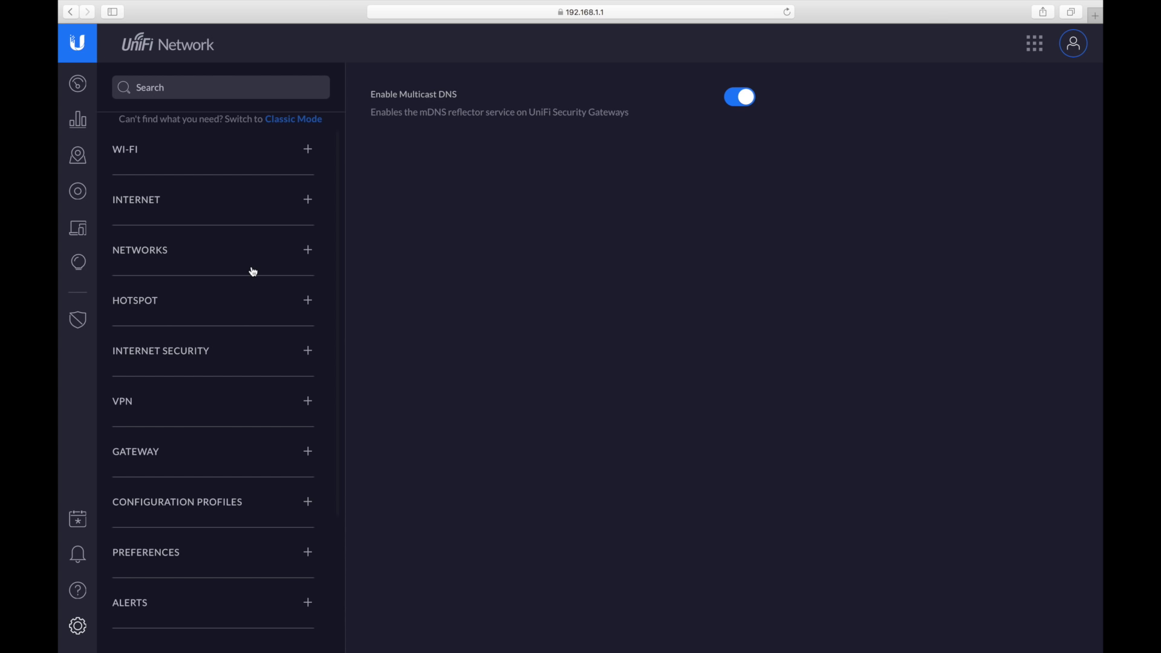
Step: Compare the switch port profiles with the spreadsheet plan, and look over the new profile form without creating one
left_click(205, 510)
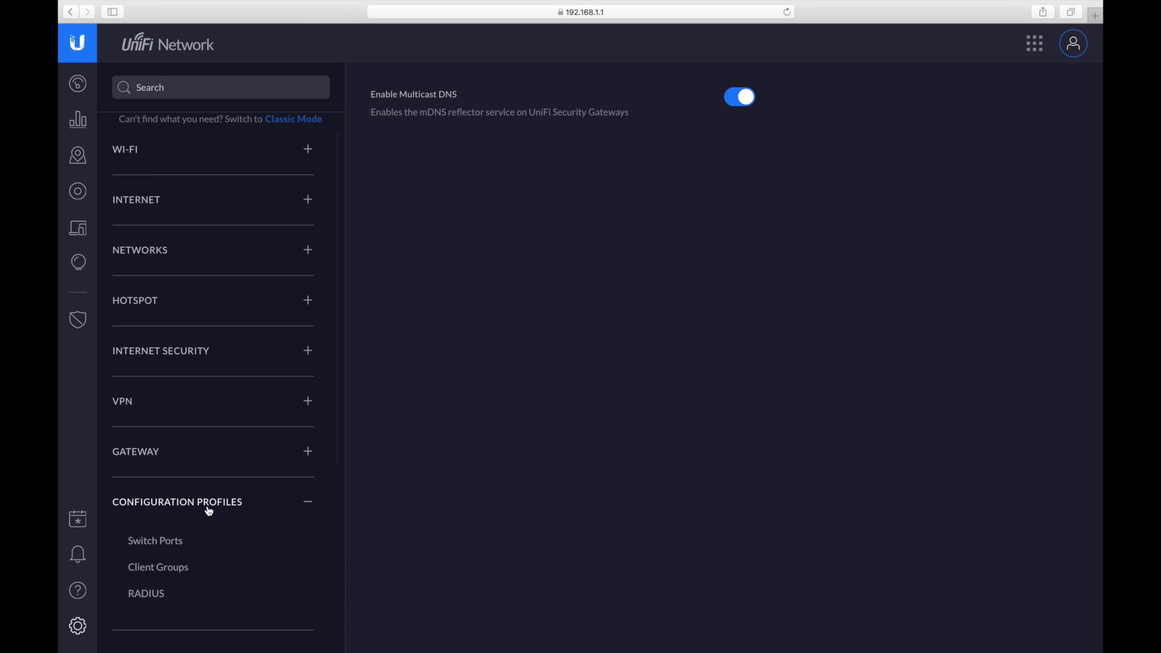
left_click(160, 497)
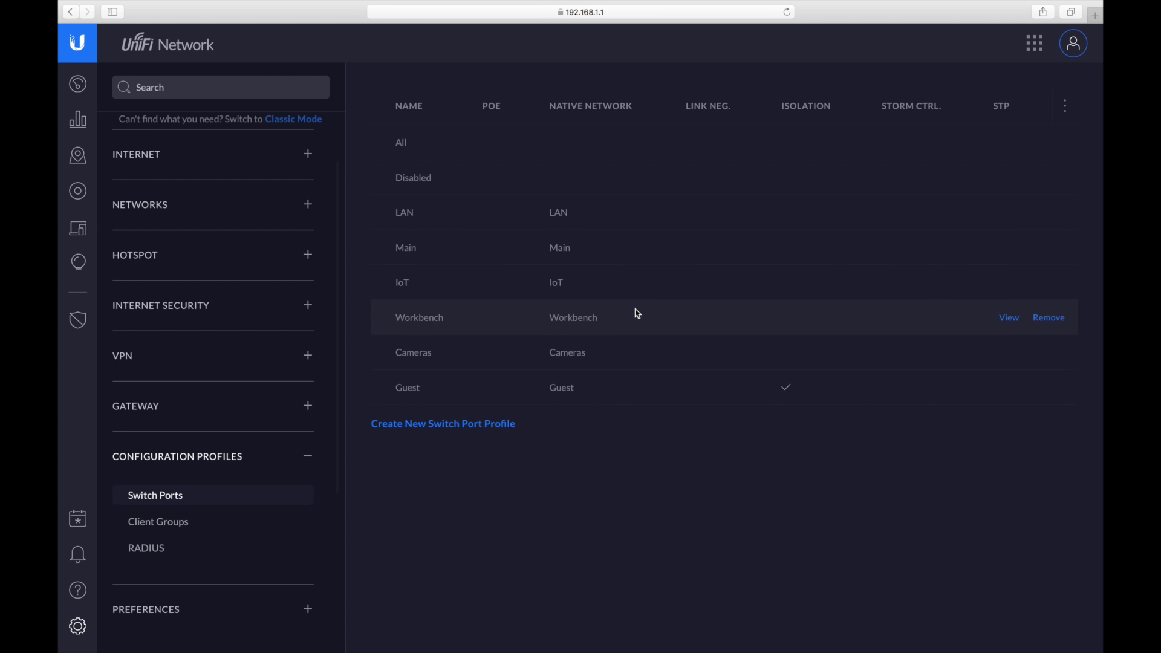
key("ctrl+Right")
key("ctrl+Left")
left_click(465, 426)
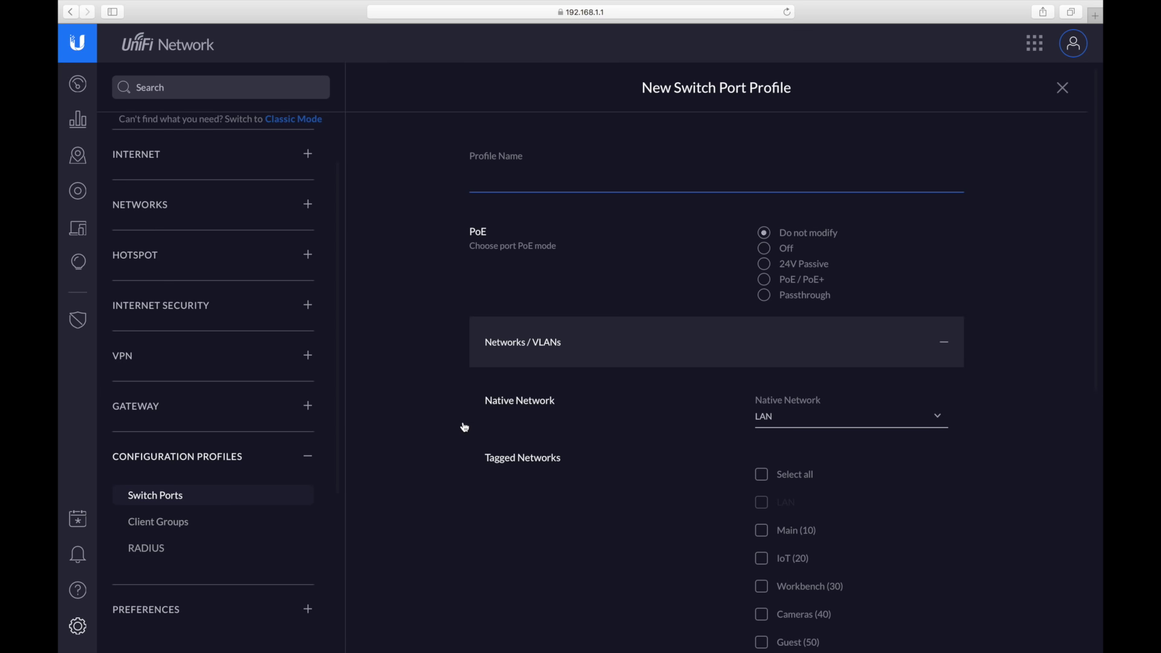
left_click(1063, 87)
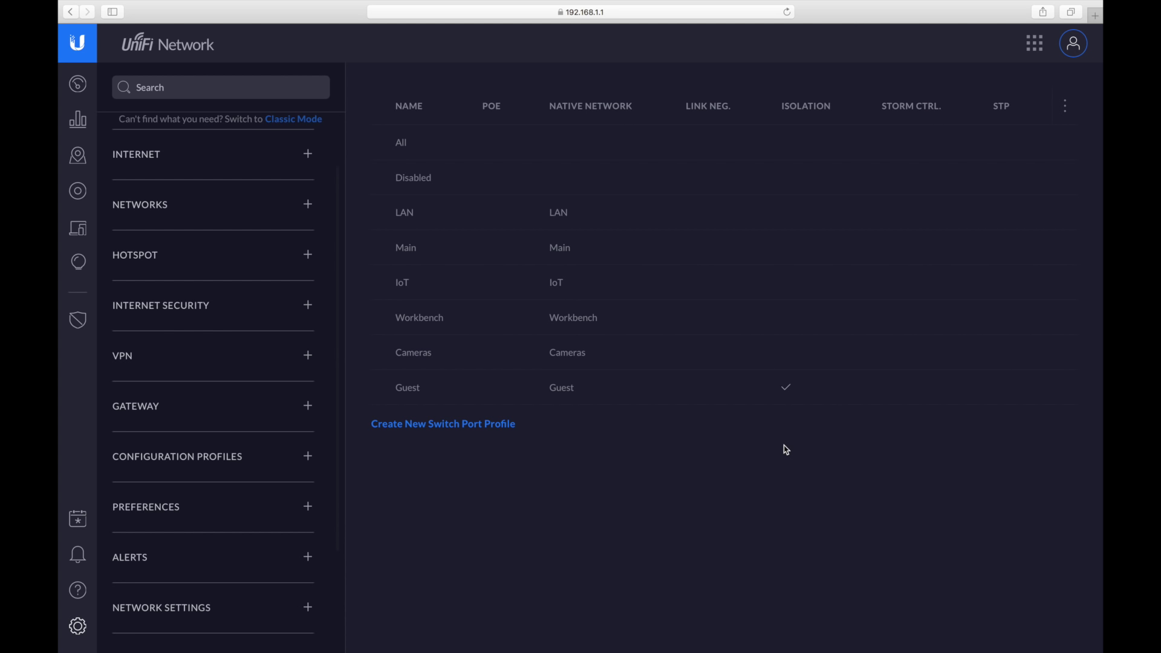
Step: Look up the Living-Room-2 client's IP address in the clients list and ping 192.168.20.220 from the Terminal
left_click(79, 229)
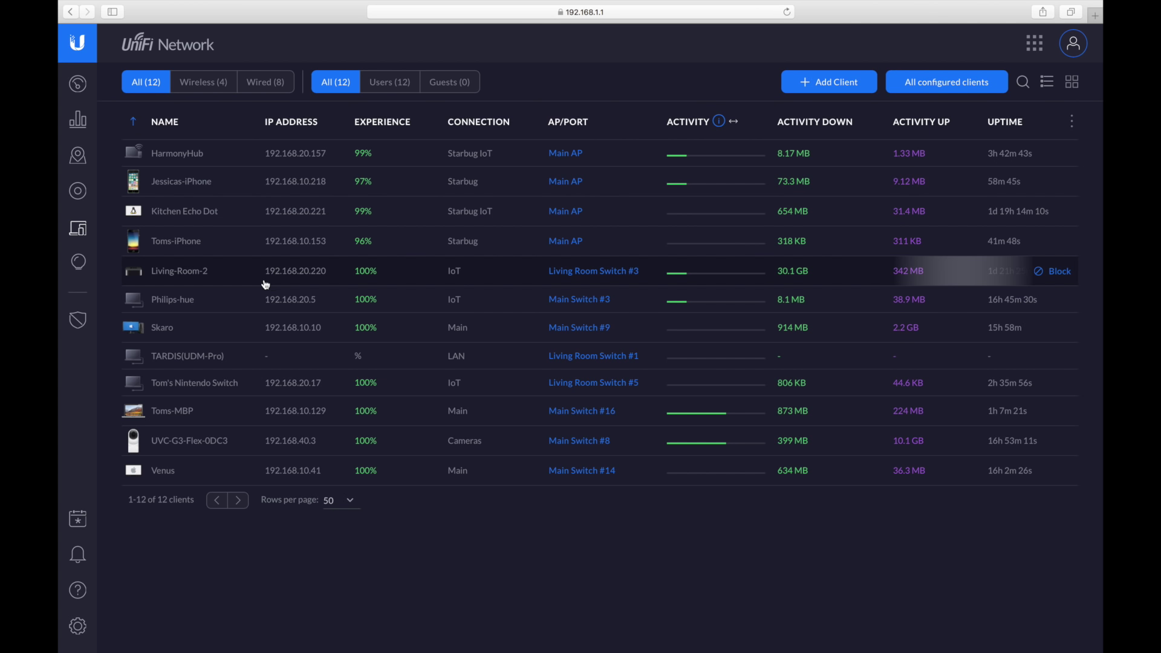
key("ctrl+Left")
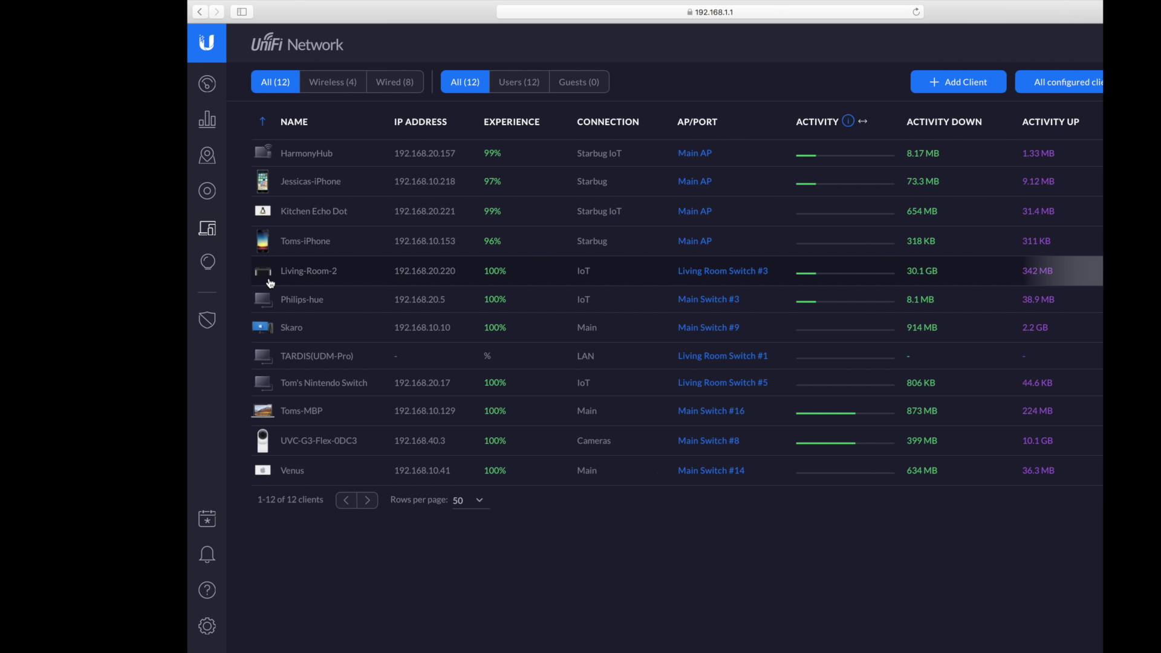
type("ping 192.1")
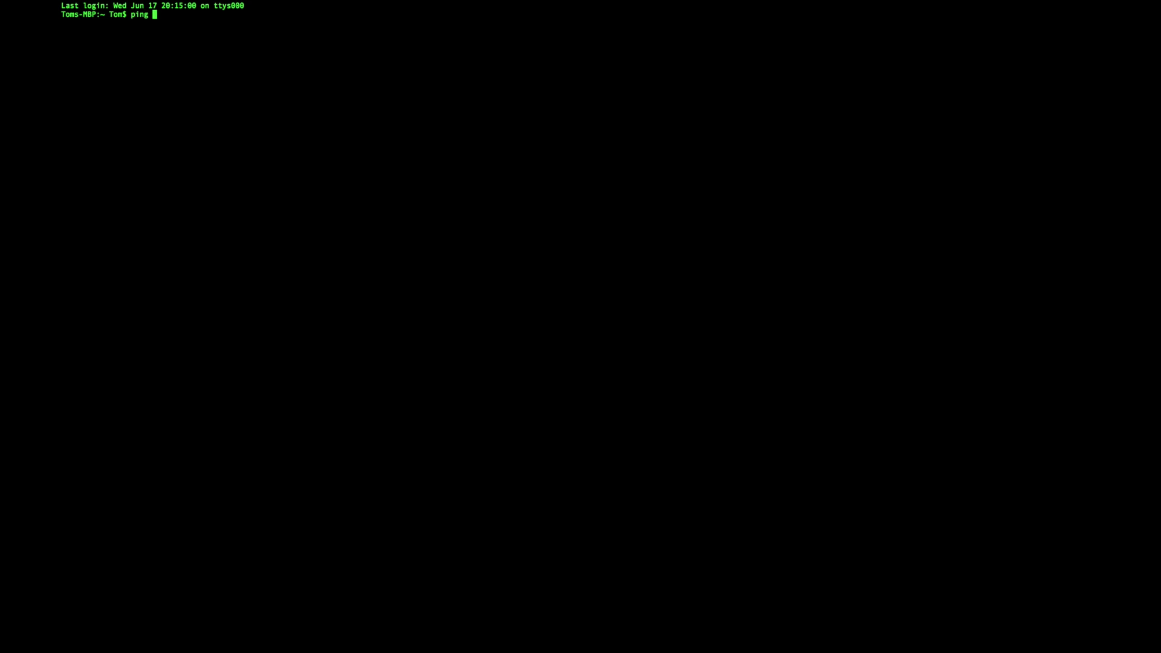
type("8.20.220")
key("Return")
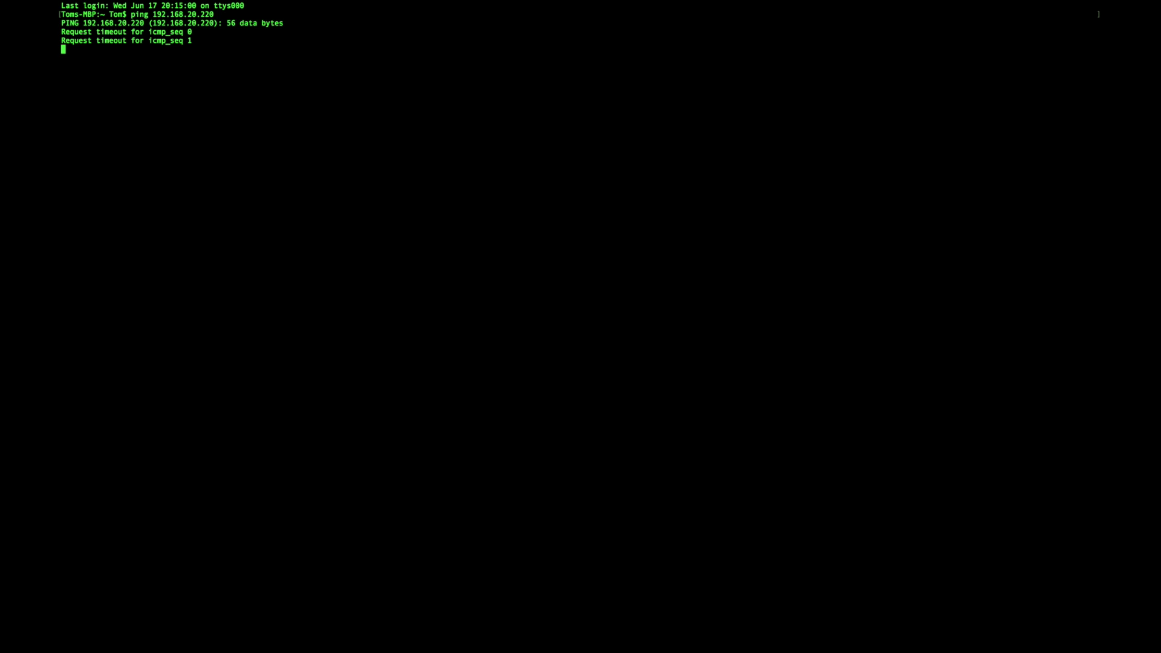
Step: Recheck Living-Room-2's IP address in the clients list, and stop the running ping in the Terminal
key("ctrl+Right")
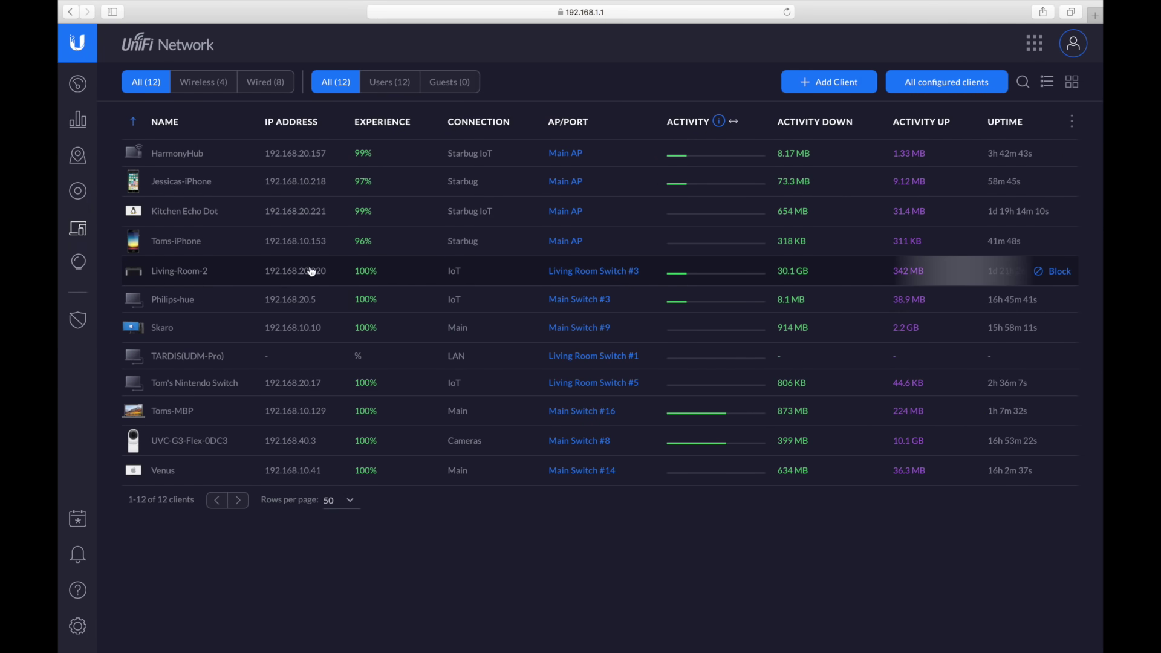
key("ctrl+Left")
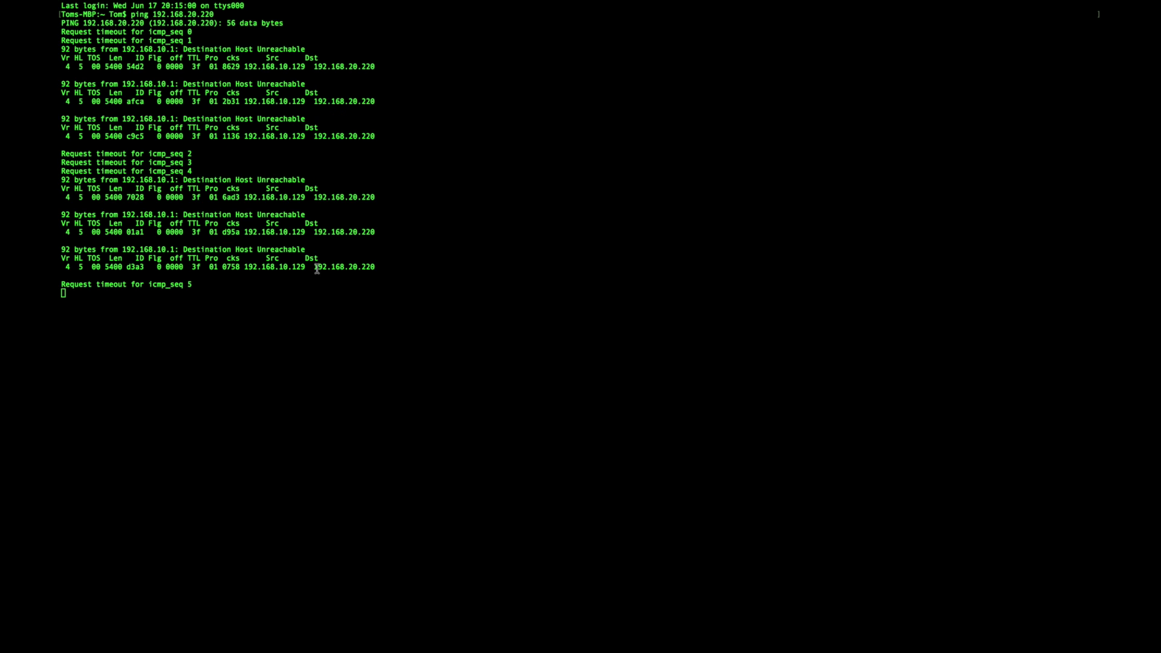
key("ctrl+c")
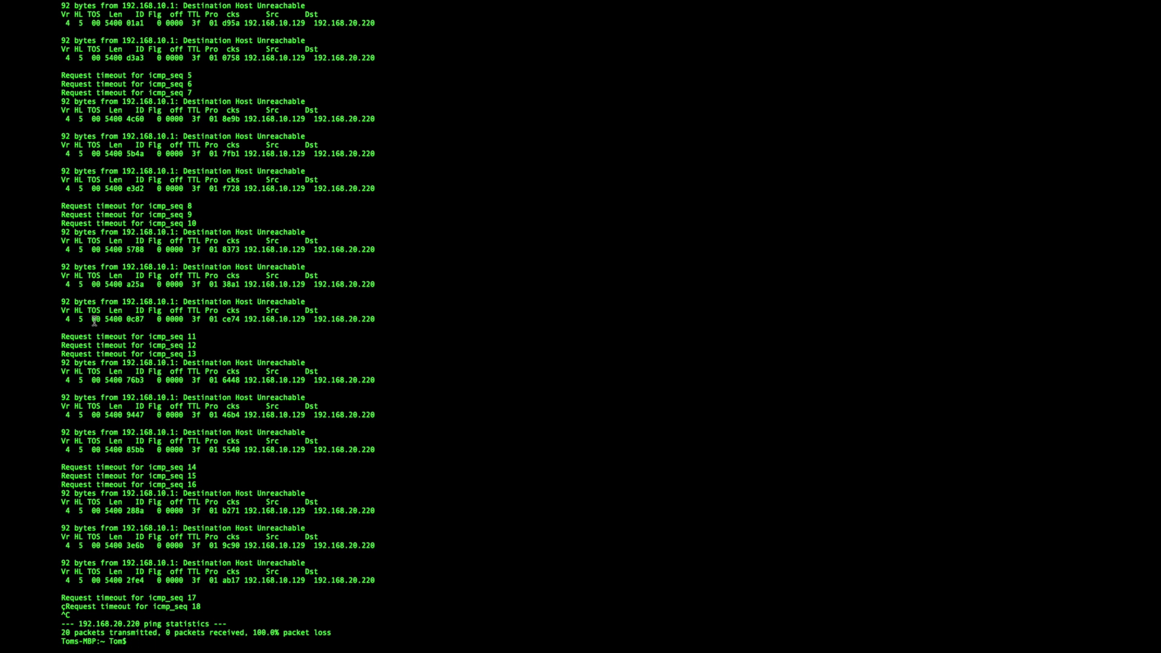
Step: Ping 192.168.20.11 from the Terminal and check the Apple TV's static IP in the spreadsheet's TV Switch Patch table
type("ping 192.168.20.11")
key("Return")
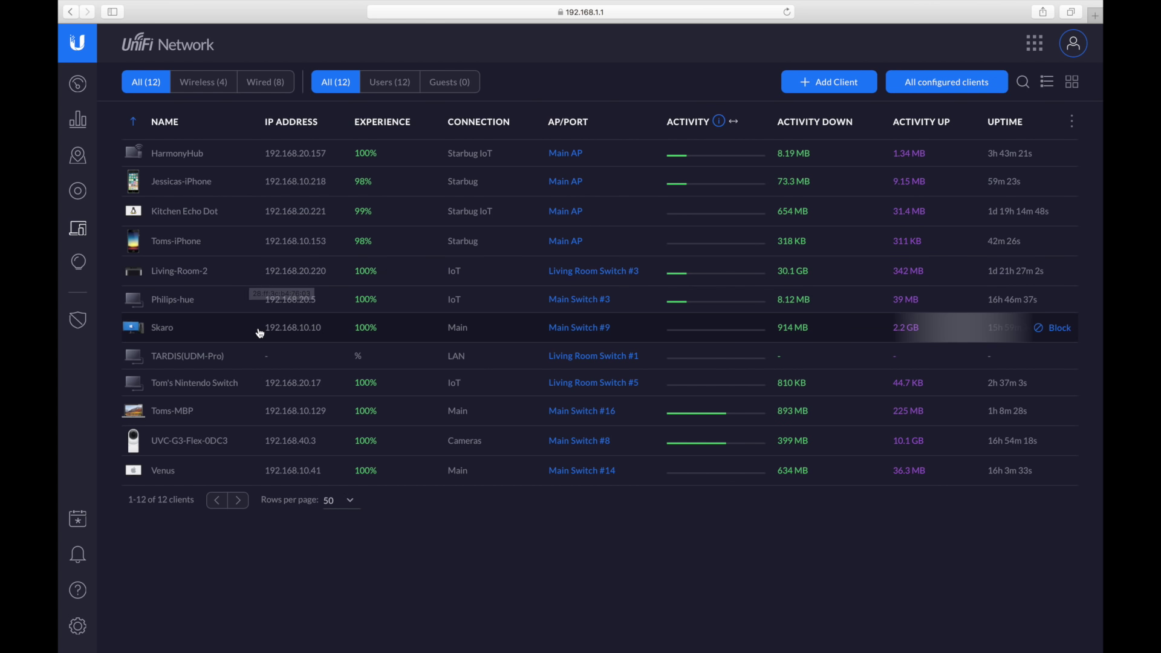
key("ctrl+Right")
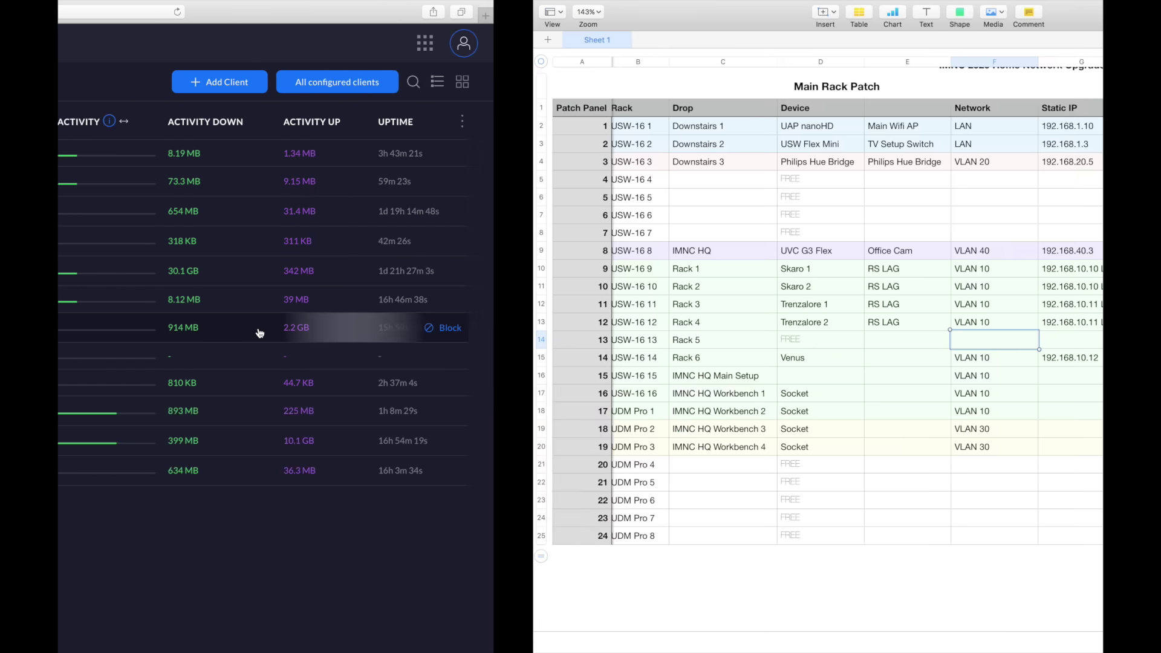
left_click(924, 500)
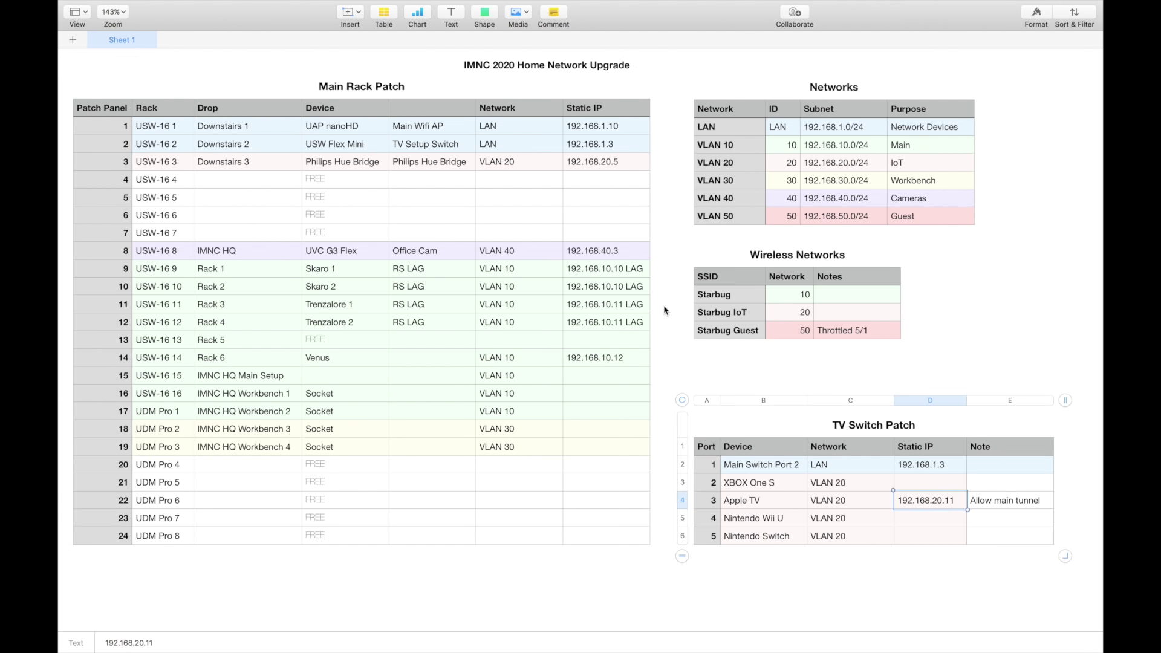
Step: Check the Main network's static IPs in the Main Rack Patch table, and replace the running Terminal ping with one to 192.168.10.11
left_click(603, 274)
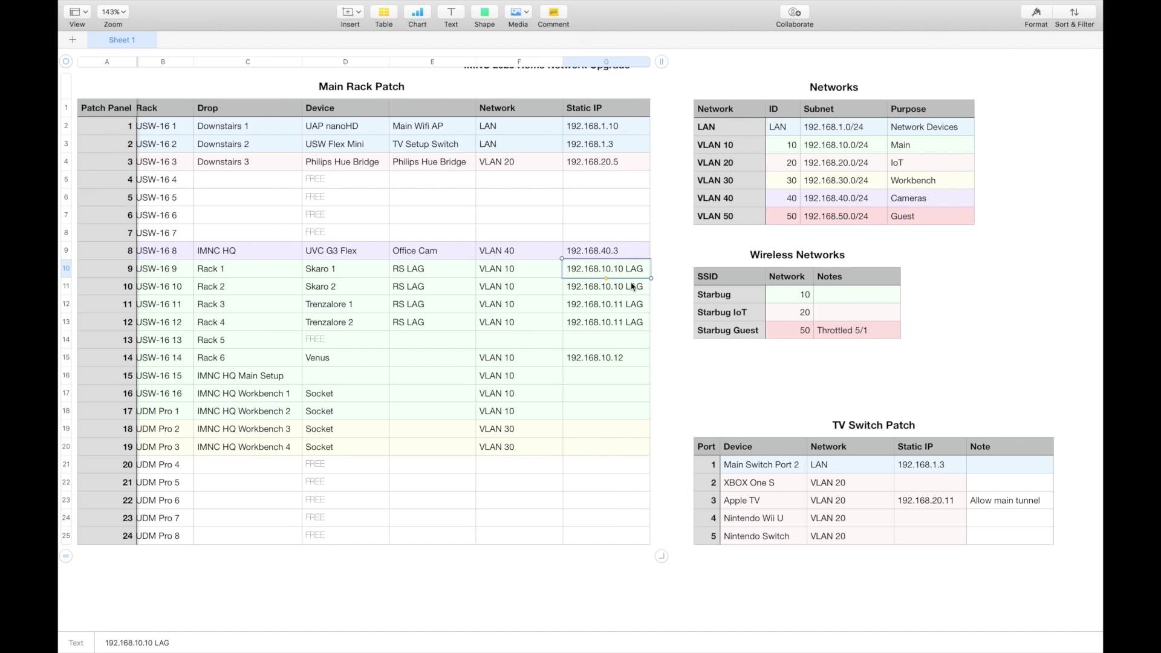
key("ctrl+Right")
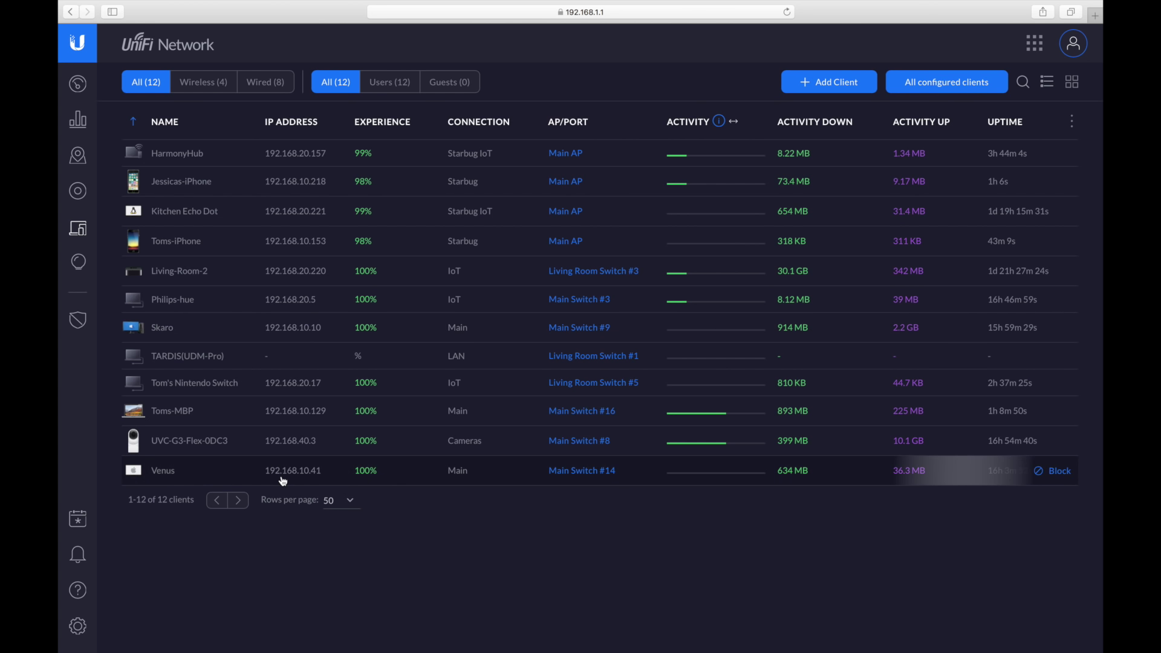
key("ctrl+Left")
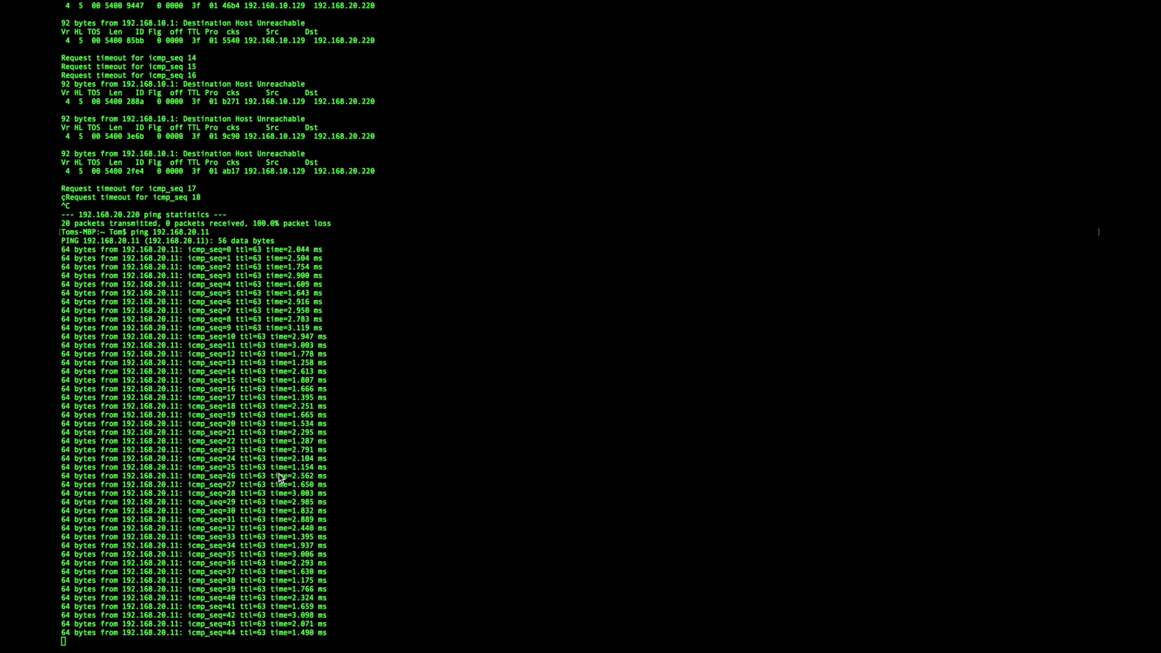
key("ctrl+c")
type("ping 192.168")
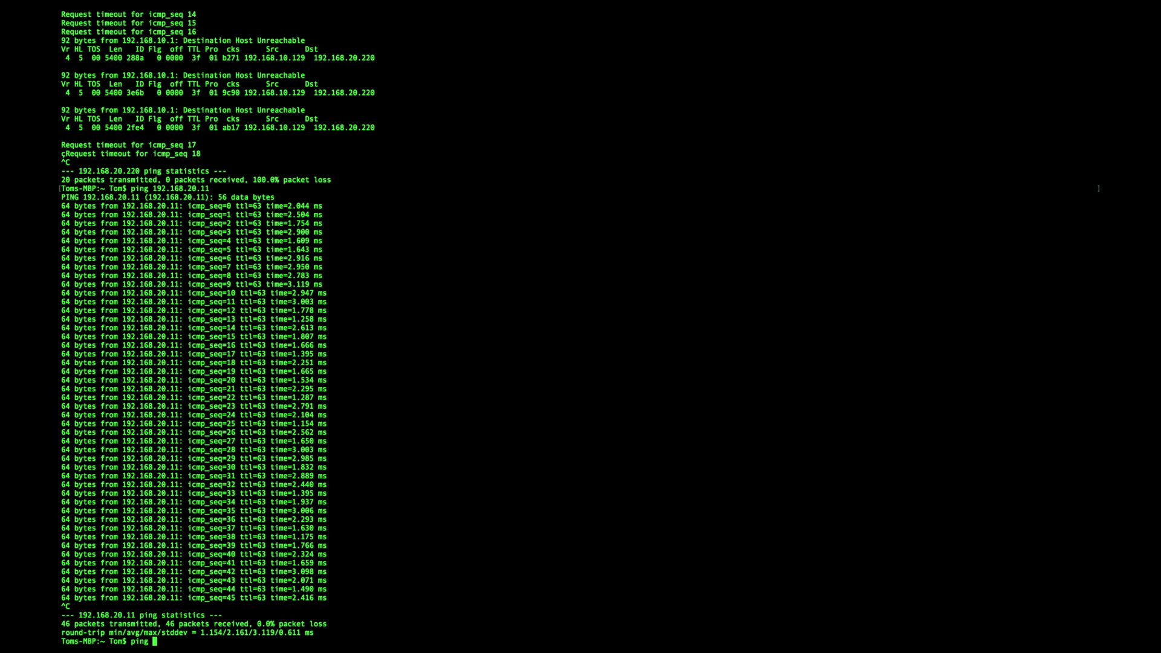
type(".10.11")
key("Return")
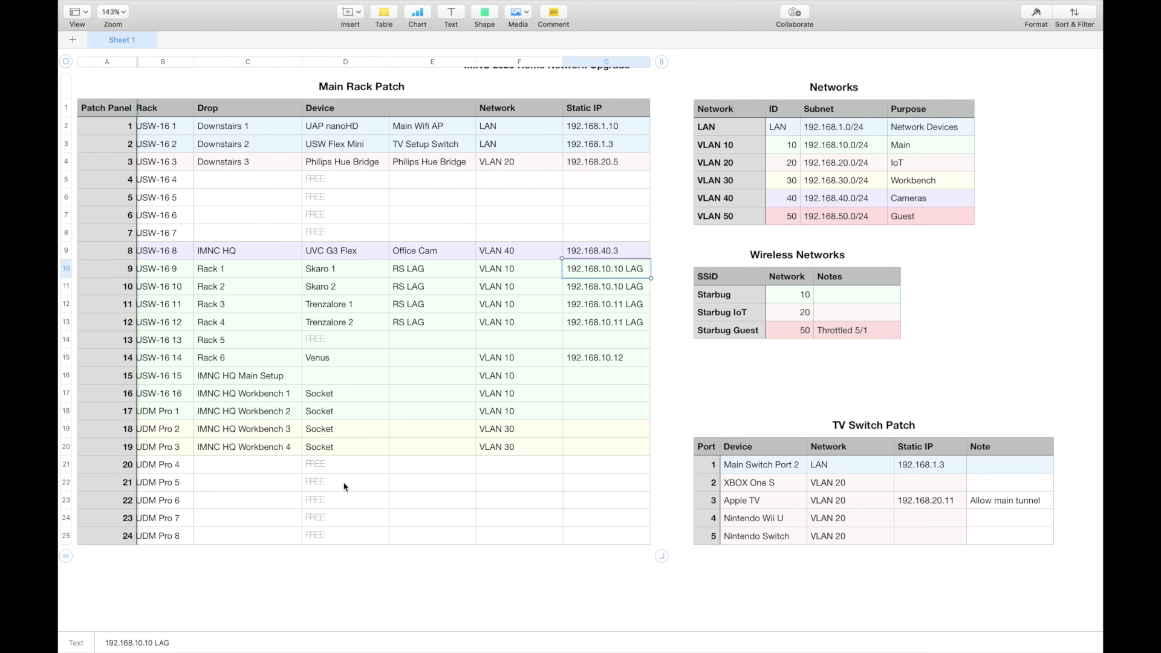
Step: Look up Venus's static IP in the Main Rack Patch table, and test 192.168.10.12 with a ping in the Terminal before stopping it
left_click(581, 361)
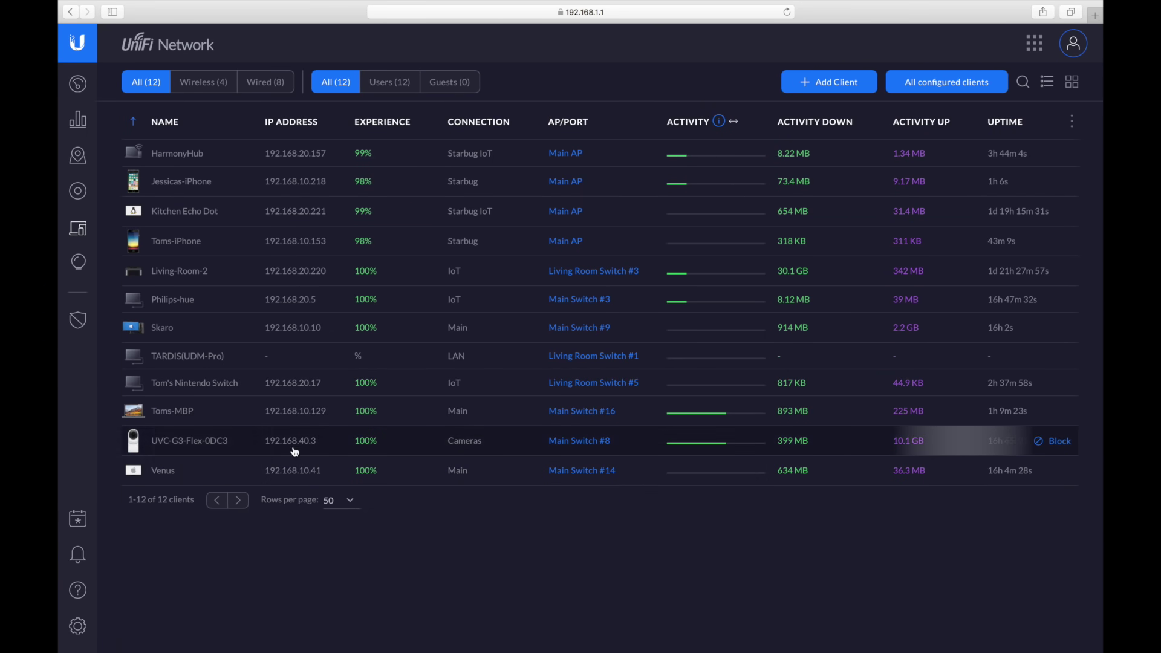
mouse_move(330, 254)
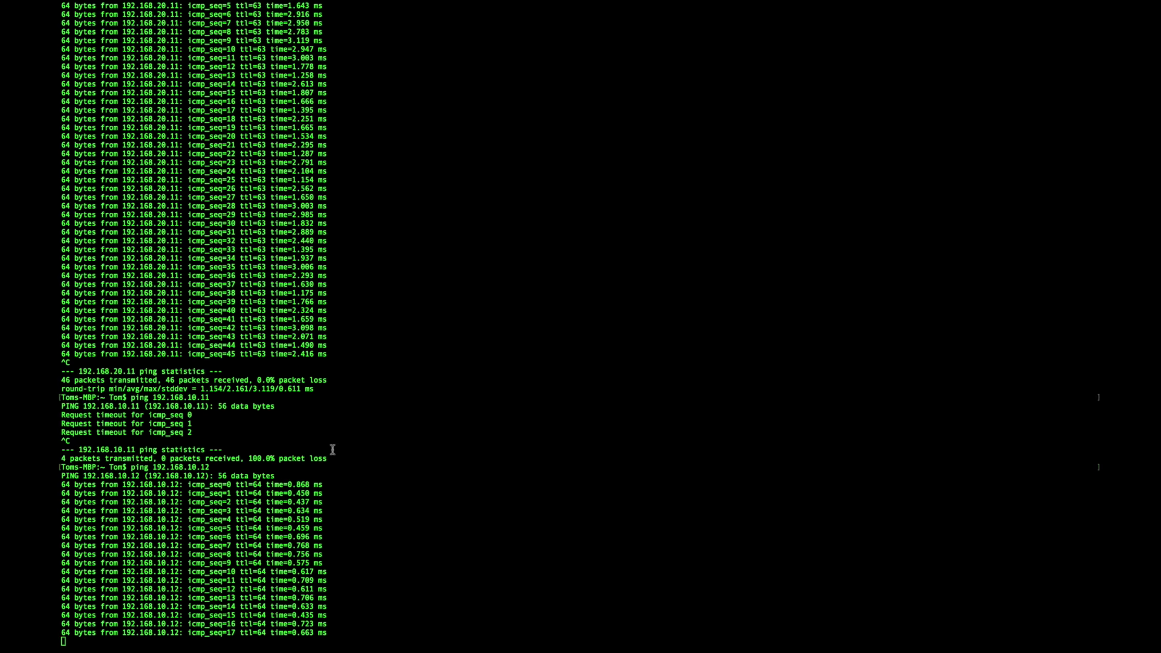
key("ctrl+c")
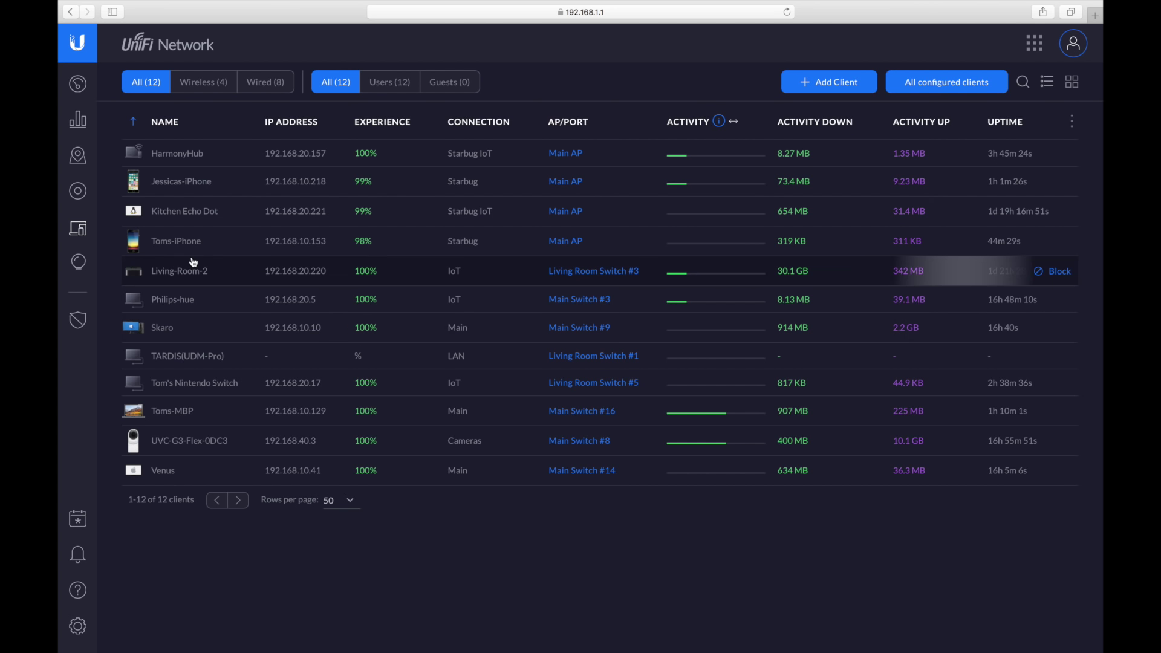
Step: Inspect the switch port profile assigned to Port 1 of the Living Room Switch, leaving its settings without applying changes
left_click(78, 198)
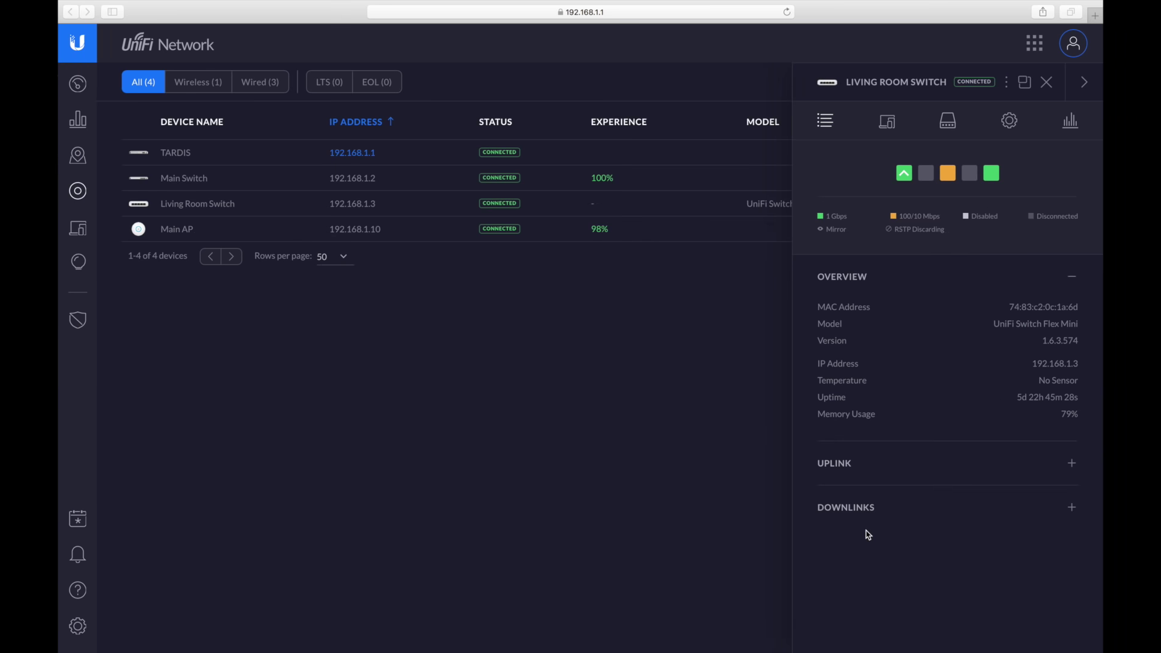
left_click(948, 121)
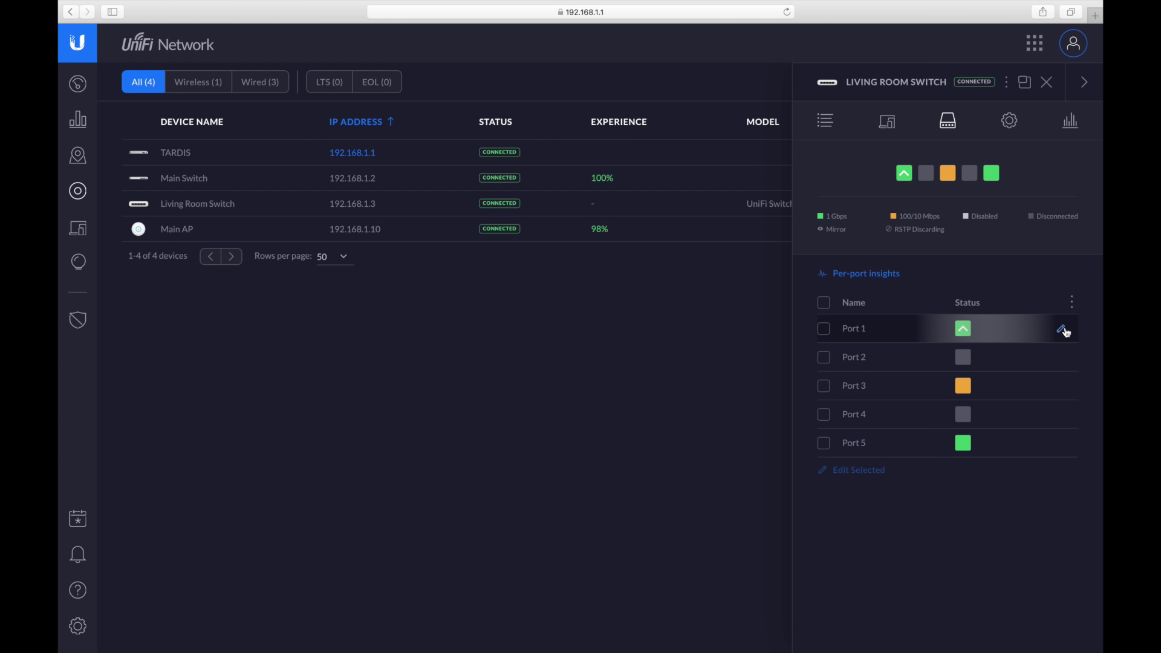
left_click(1063, 331)
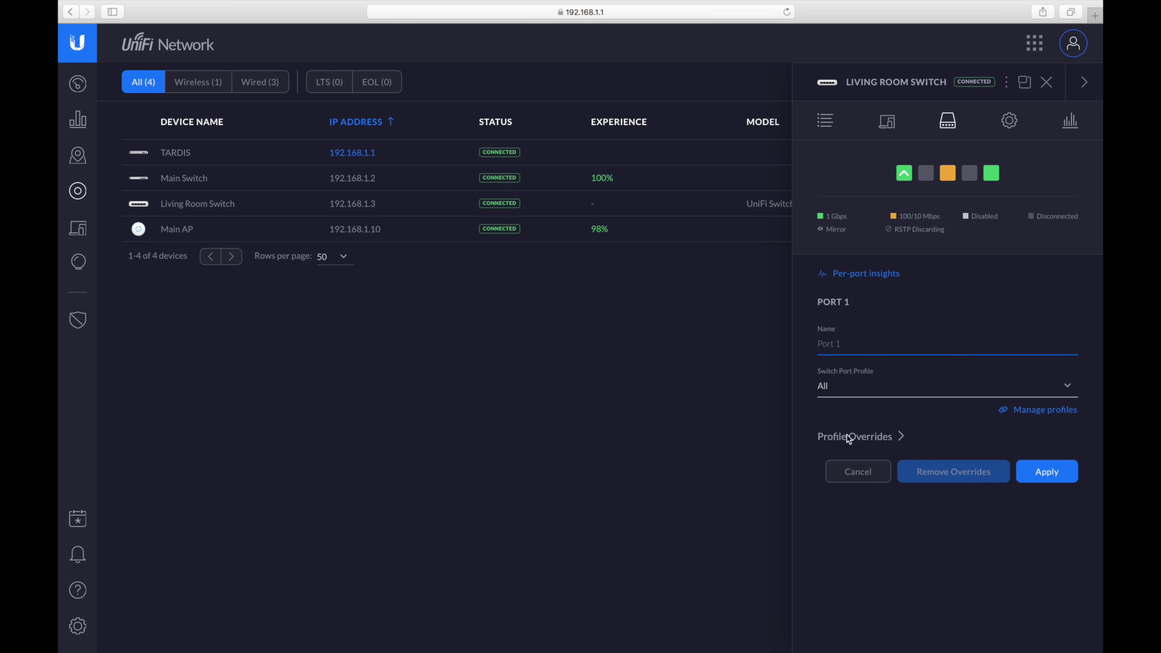
left_click(847, 478)
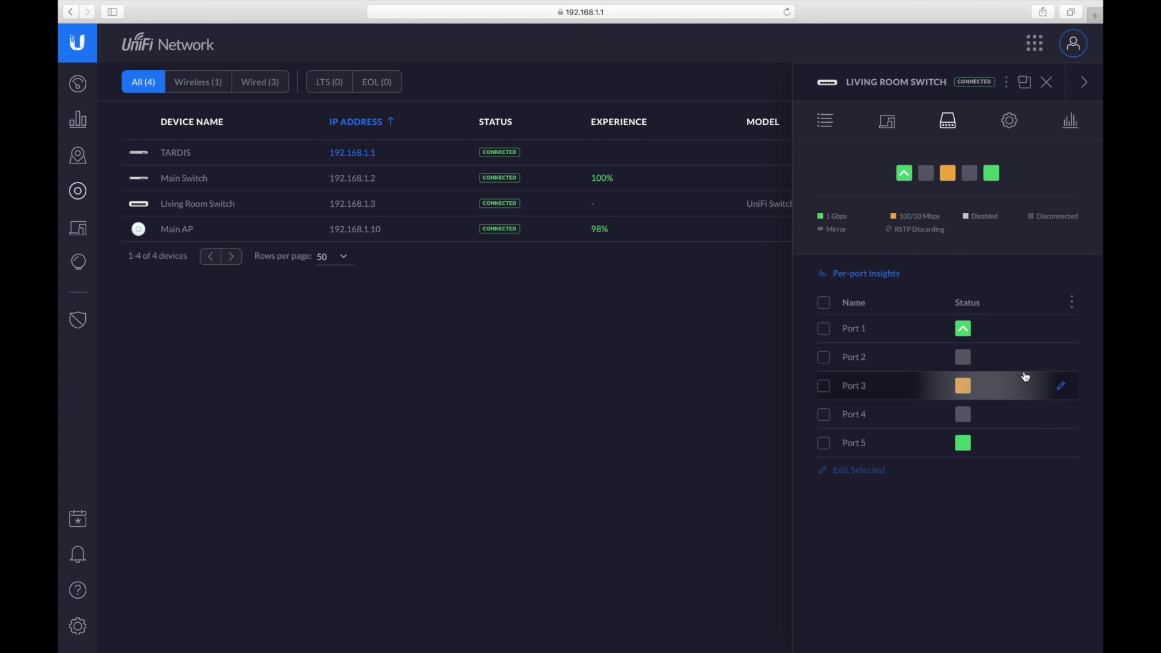
Step: Inspect the switch port profiles of Port 3 and Port 5 on the Living Room Switch without applying changes
left_click(1061, 387)
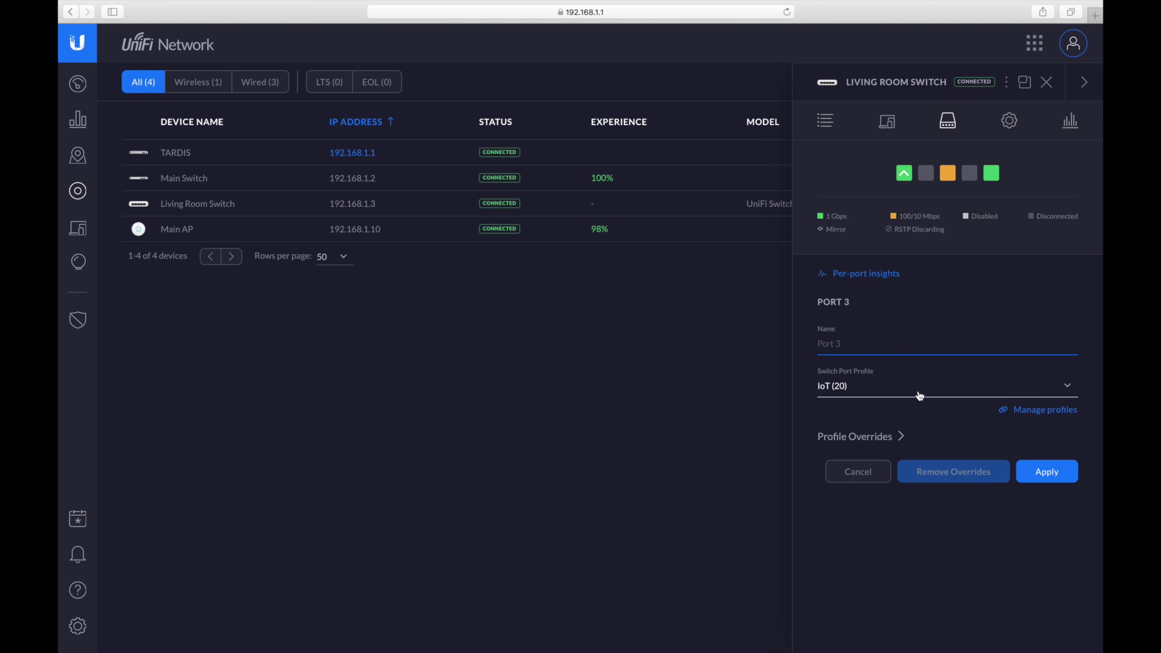
left_click(833, 392)
left_click(748, 394)
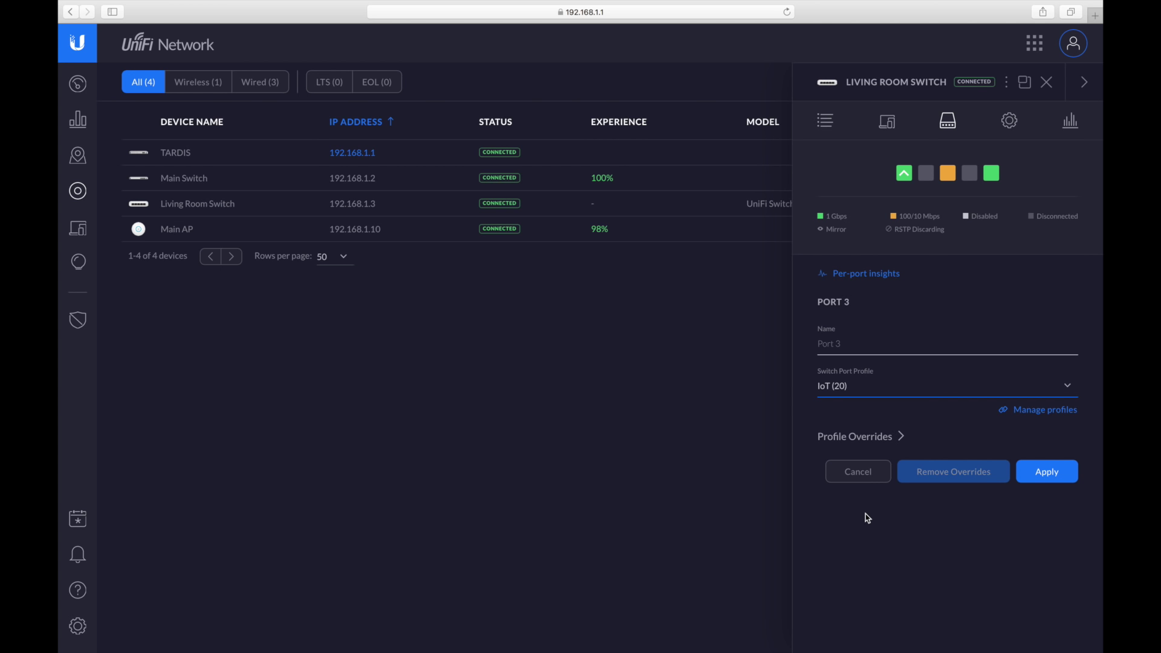
left_click(861, 472)
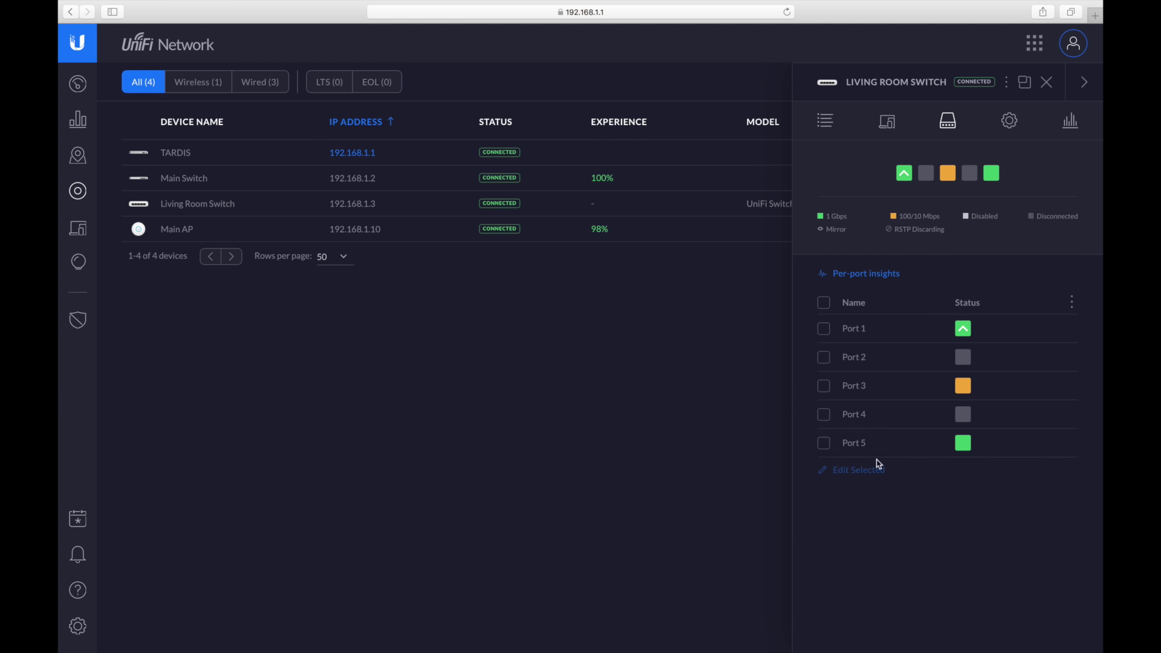
left_click(1063, 445)
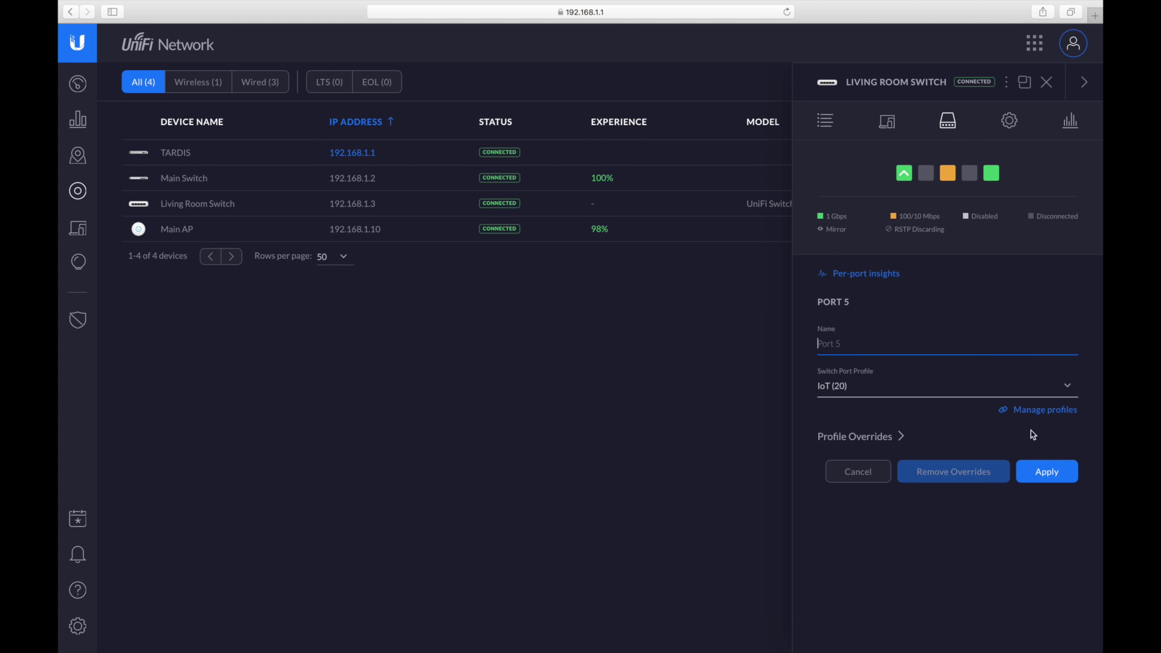
left_click(847, 477)
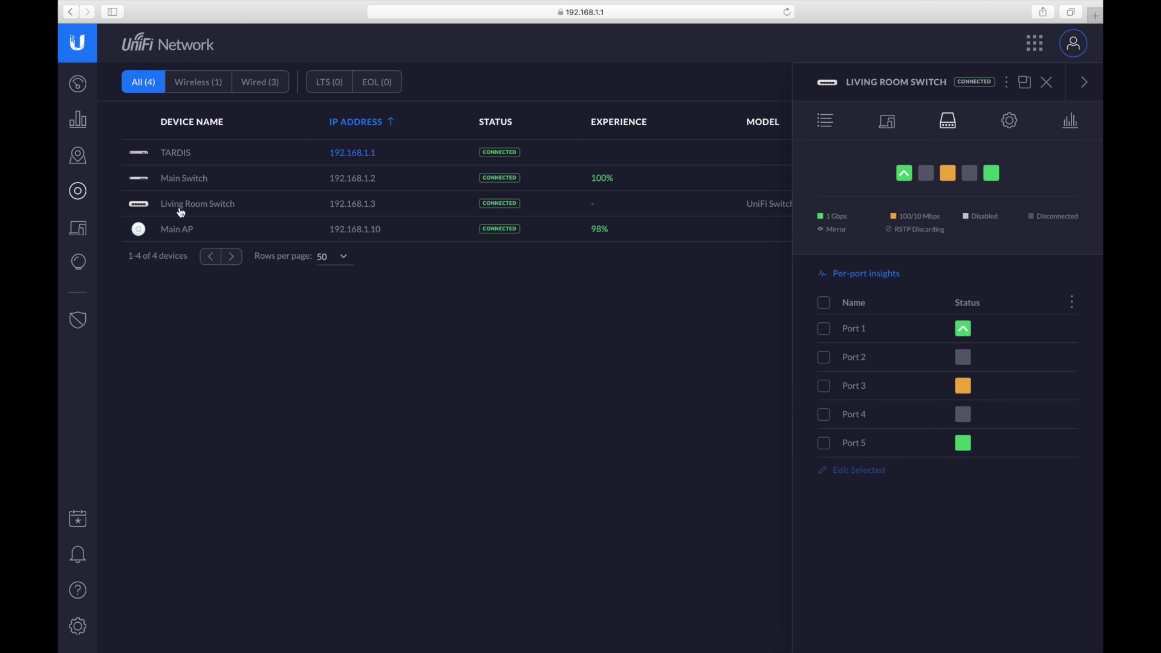
Step: Inspect the switch port profile assigned to Port 3 of the Main Switch without applying changes
left_click(209, 179)
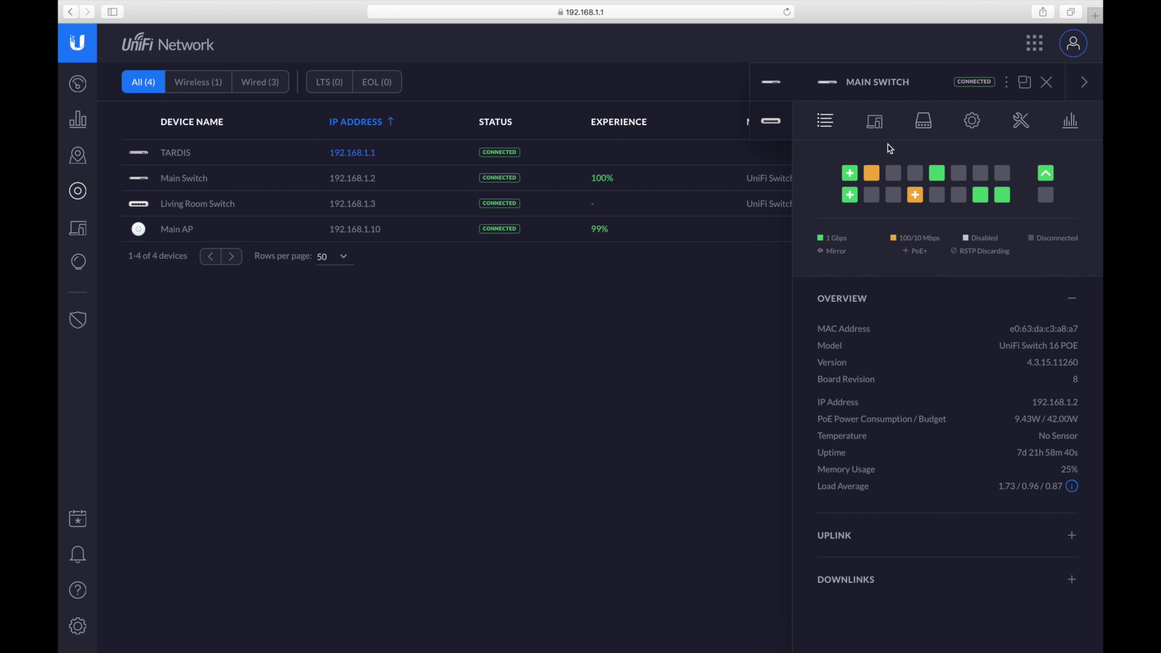
mouse_move(874, 175)
left_click(934, 124)
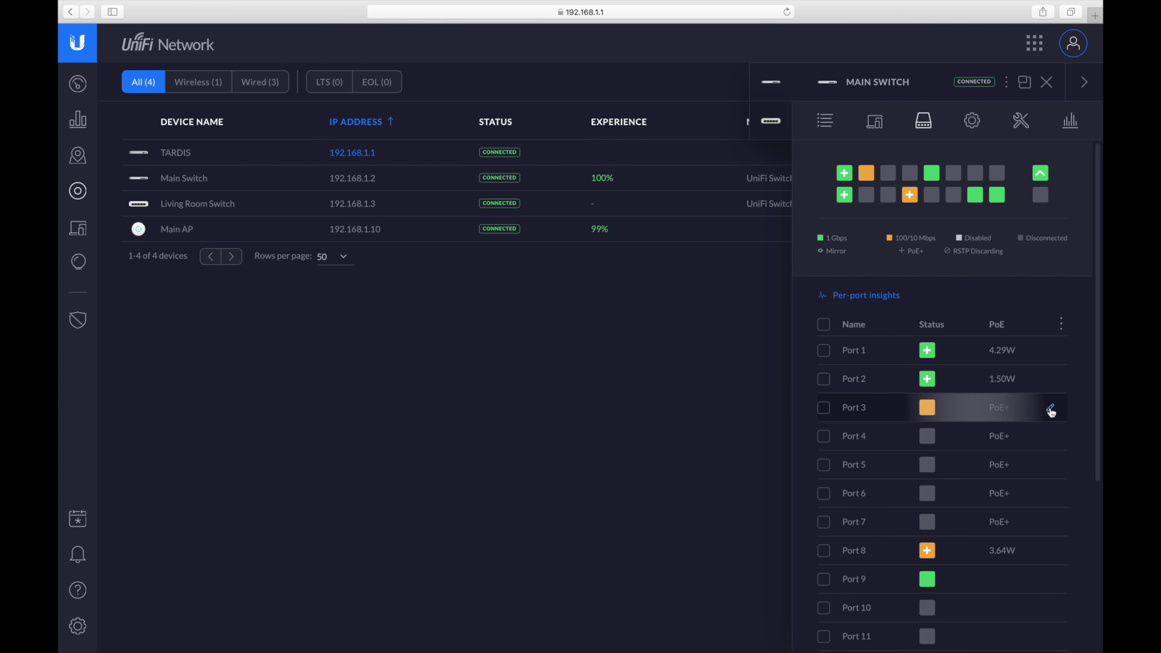
left_click(1051, 410)
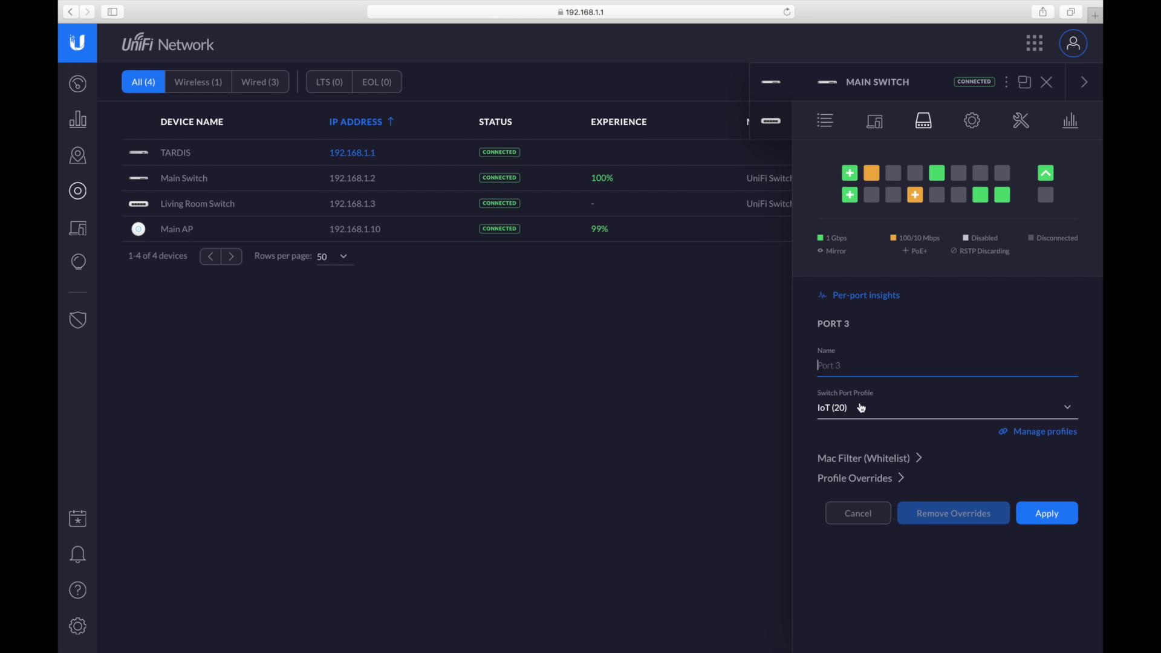
left_click(861, 518)
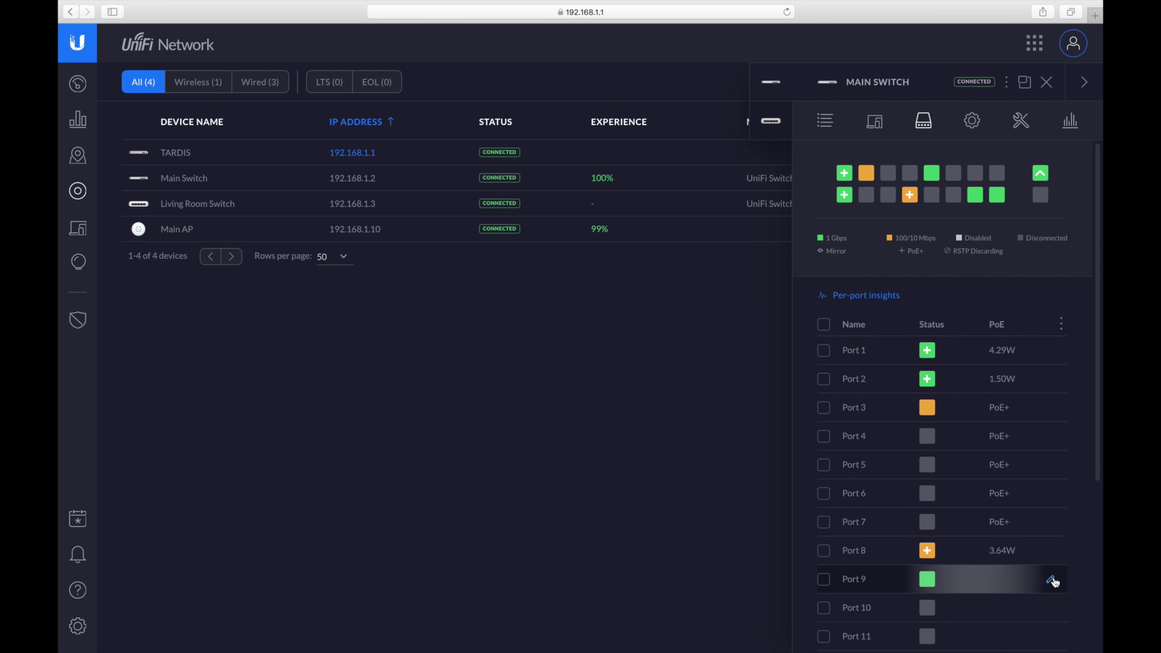
Step: Inspect the switch port profiles of Port 9 and Port 8 on the Main Switch without applying changes
left_click(1052, 581)
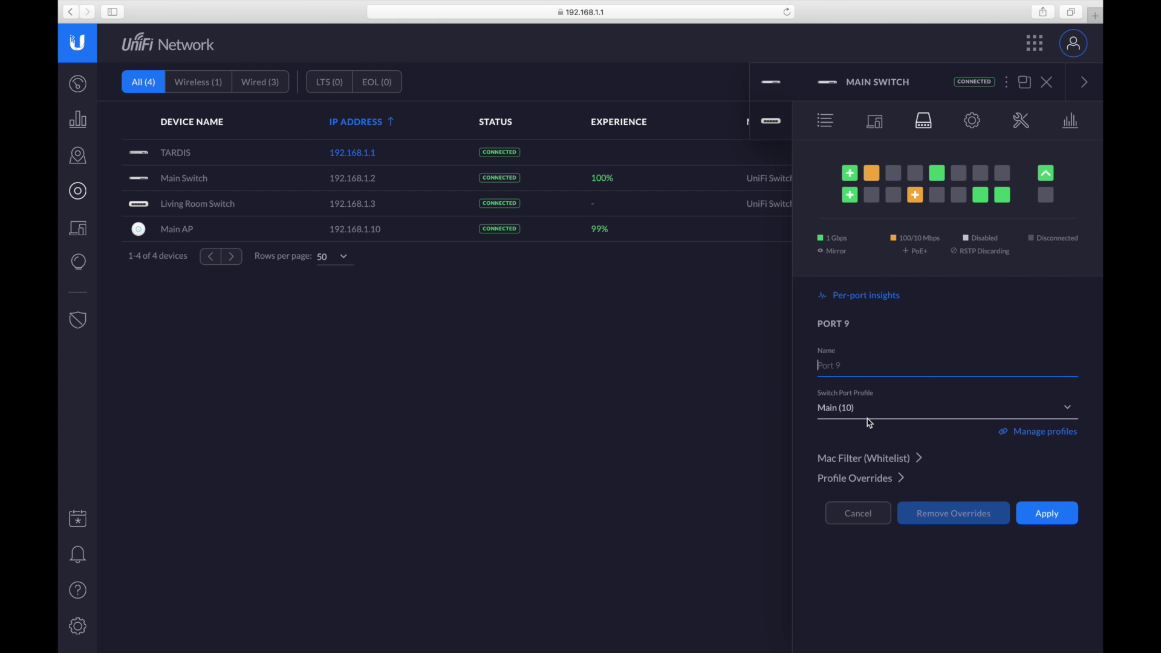
left_click(941, 521)
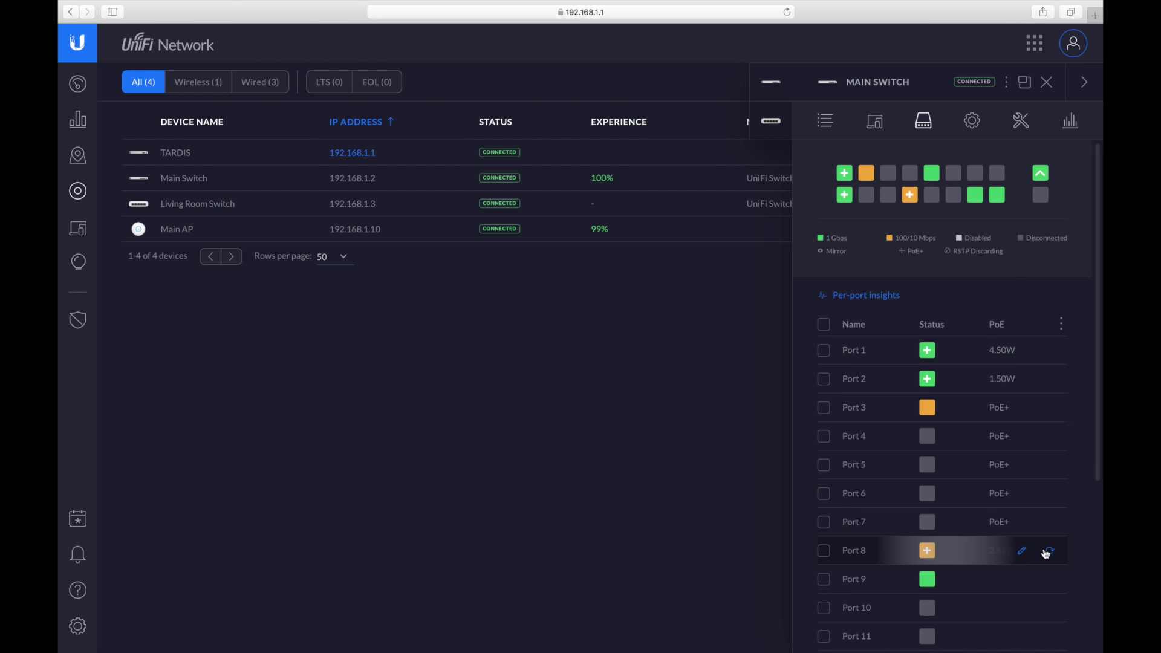
left_click(1023, 552)
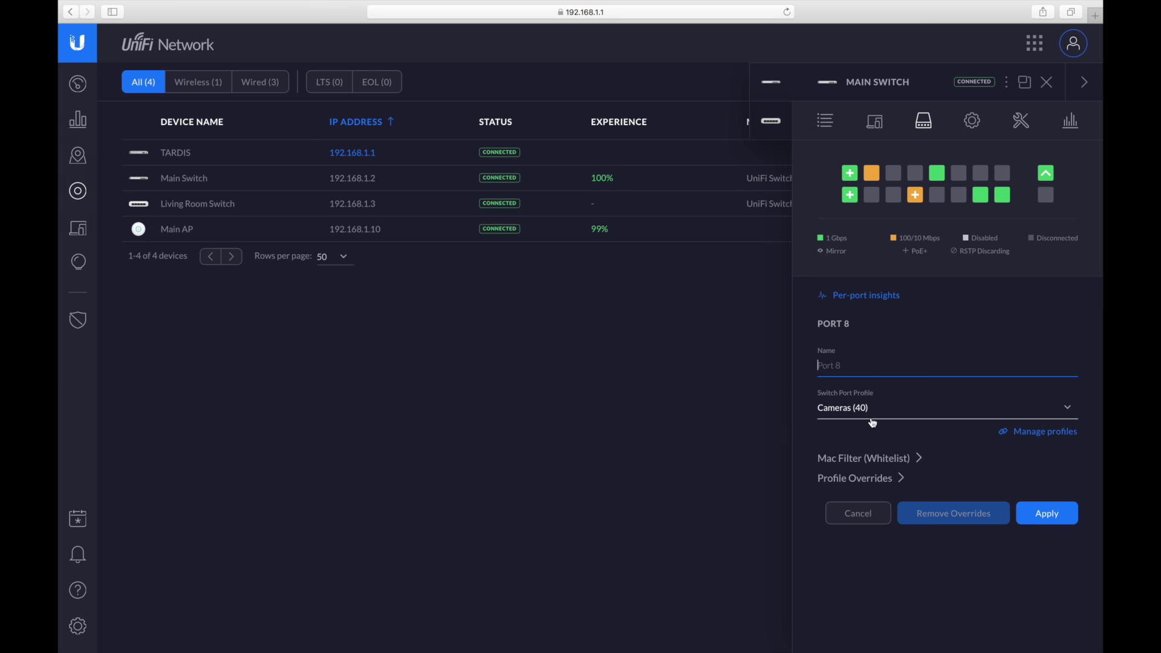
key("super+Tab")
key("super+Tab")
left_click(865, 524)
left_click(858, 513)
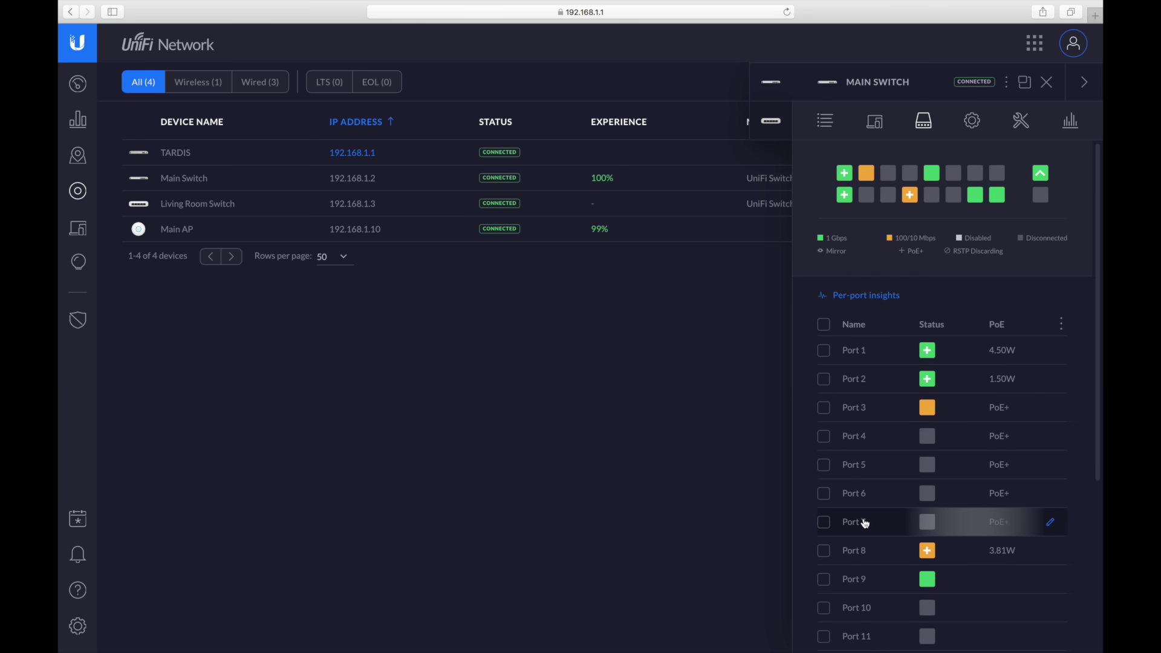
Step: Close the Main Switch details and review the firewall rules and groups in the Internet Security settings
left_click(1086, 88)
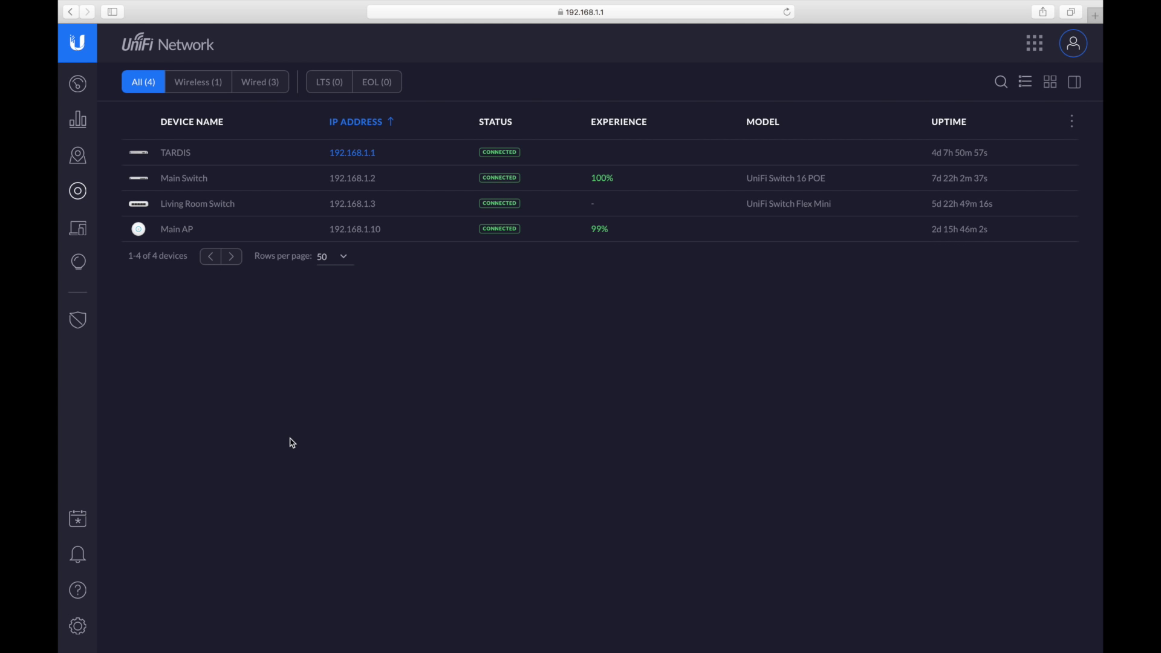
left_click(79, 626)
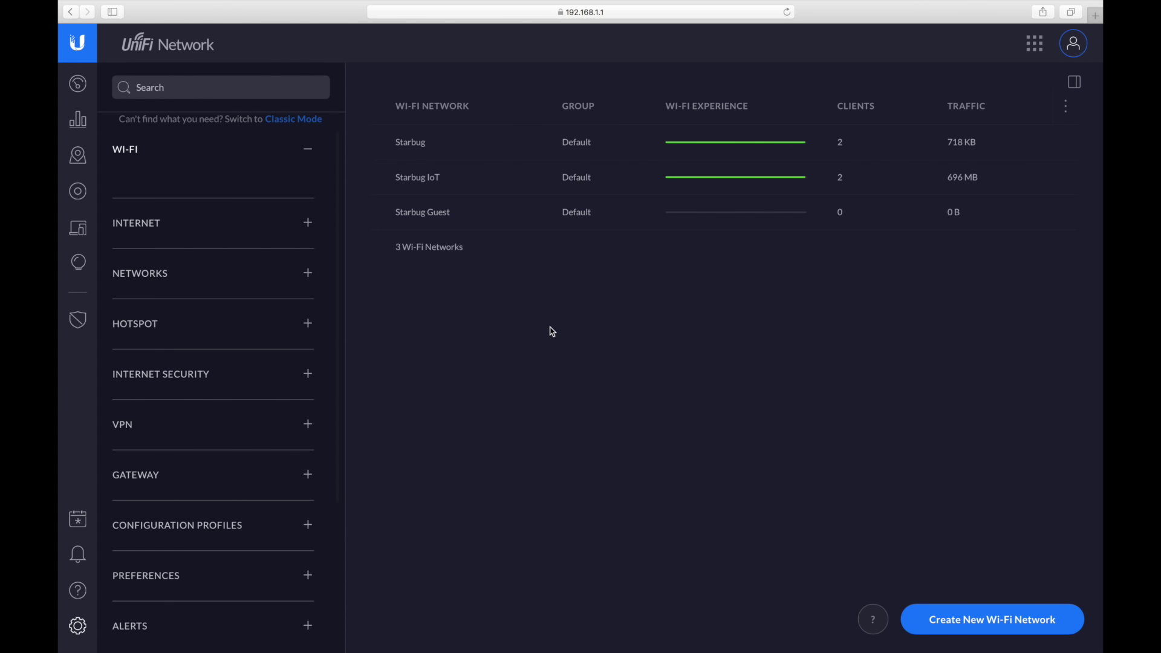
left_click(154, 388)
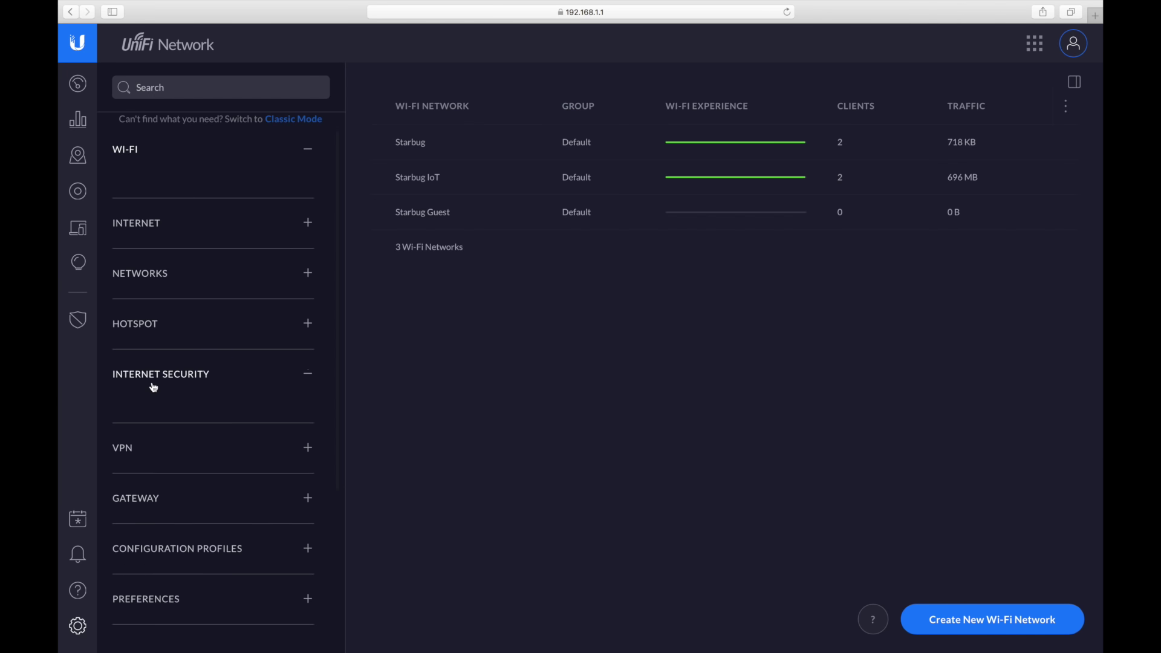
left_click(210, 382)
left_click(210, 382)
left_click(160, 570)
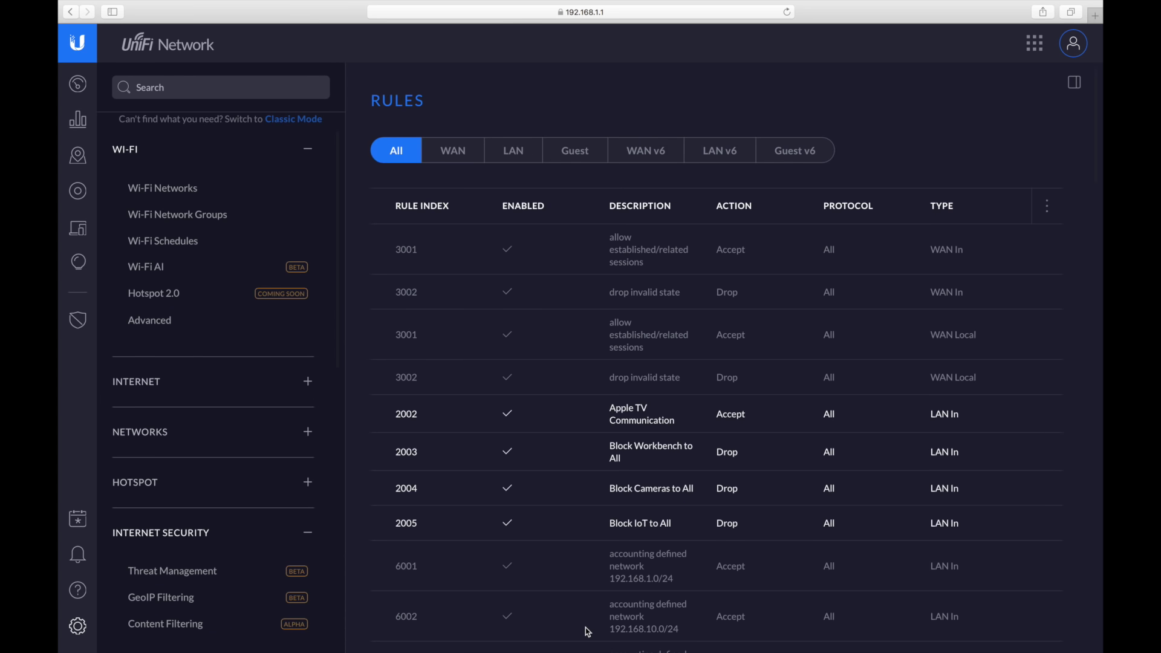
scroll(623, 499, "down", 20)
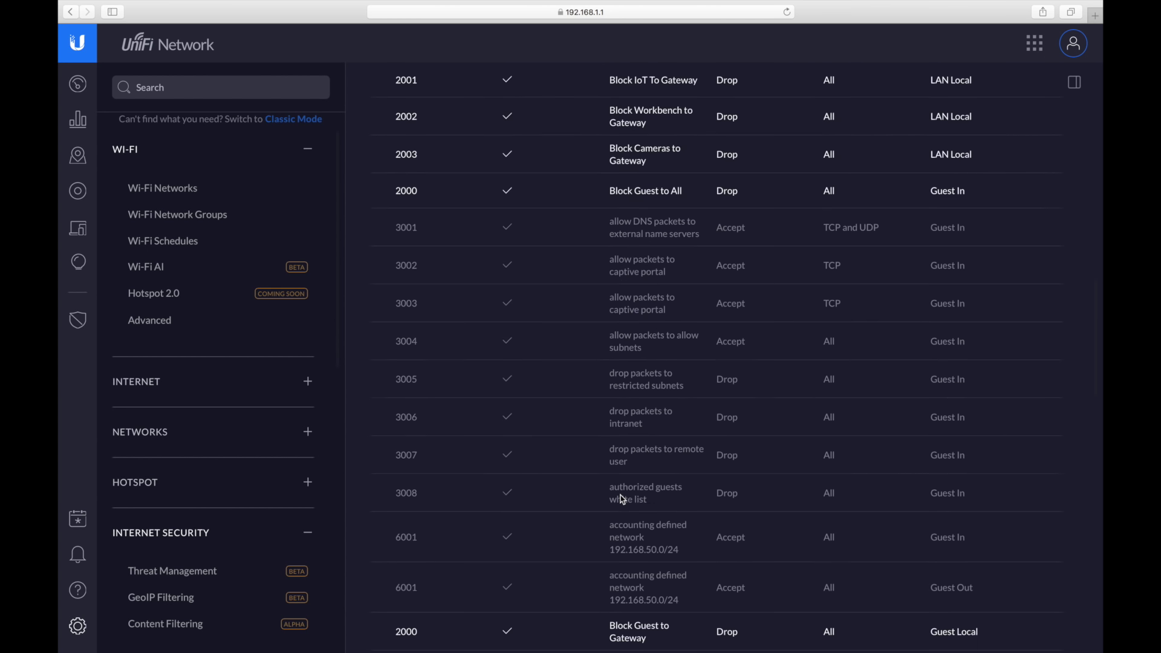
scroll(623, 500, "down", 4)
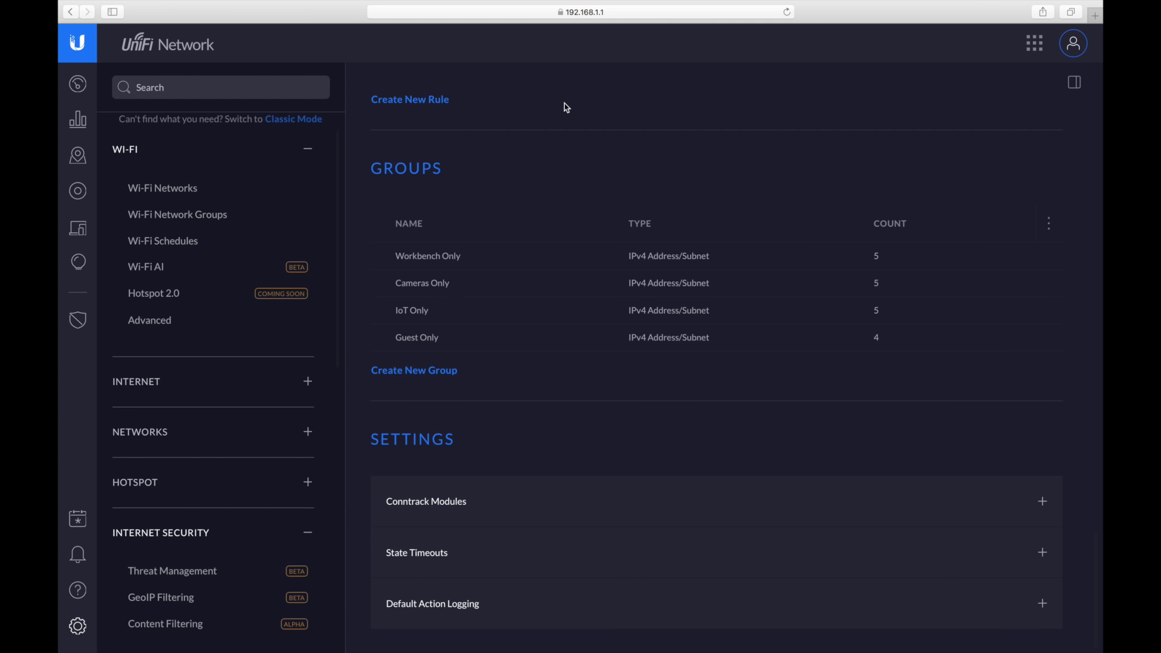
Step: Compare the firewall's IPv4 address groups with the VLAN subnets in the spreadsheet's Networks table
key("ctrl+Right")
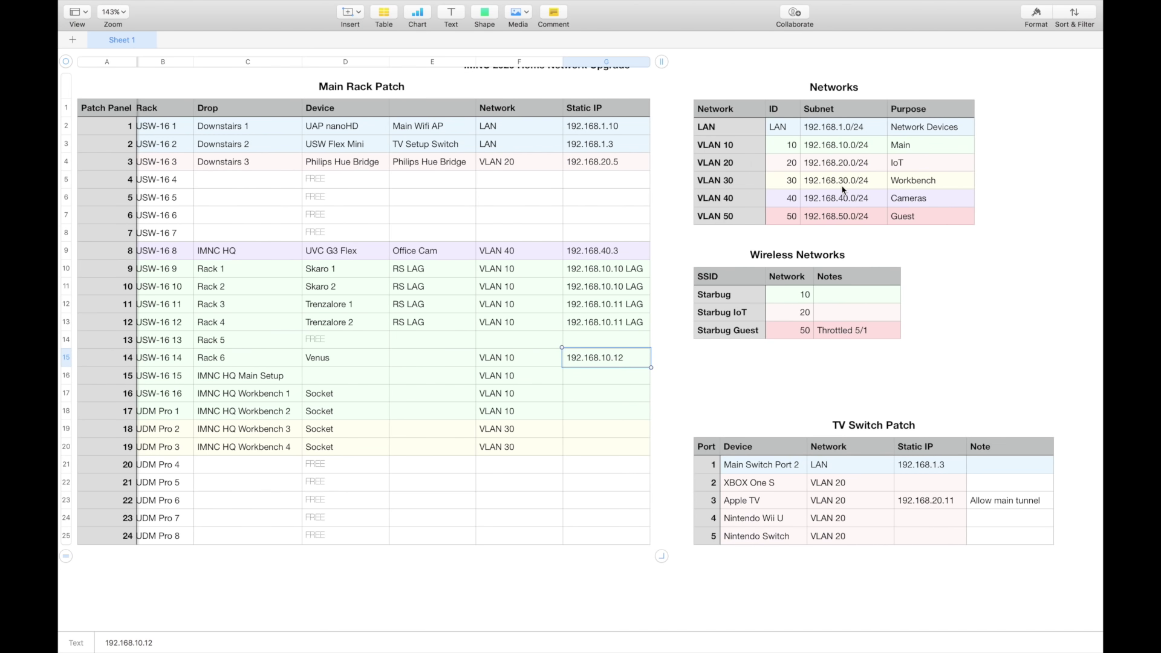
key("ctrl+Left")
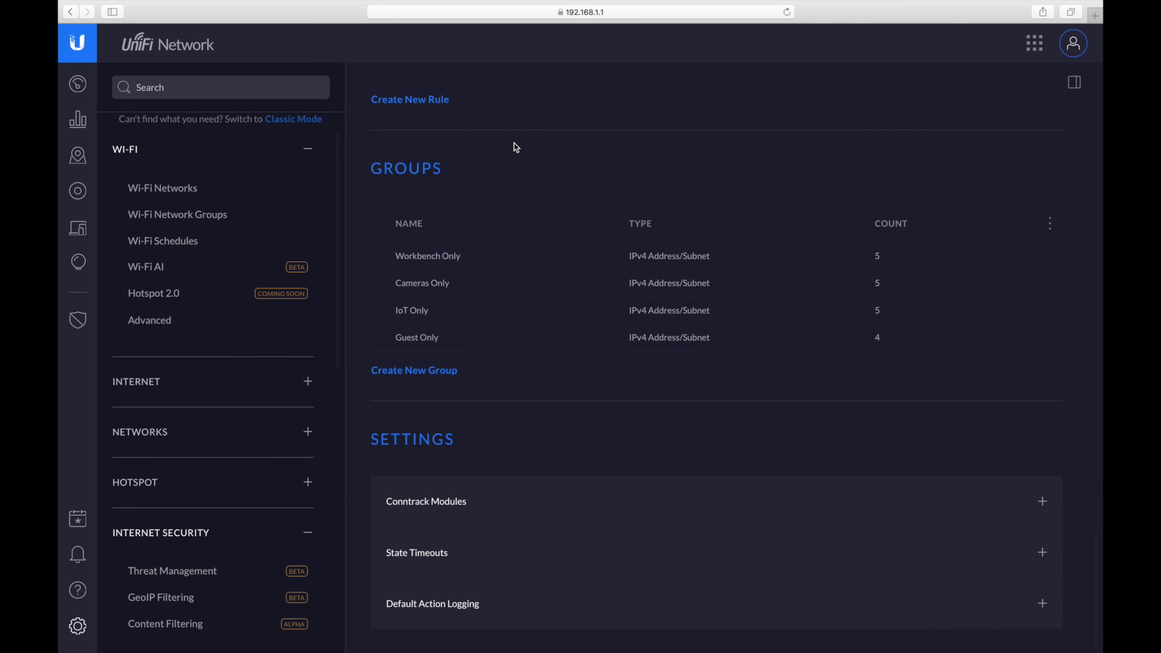
mouse_move(508, 268)
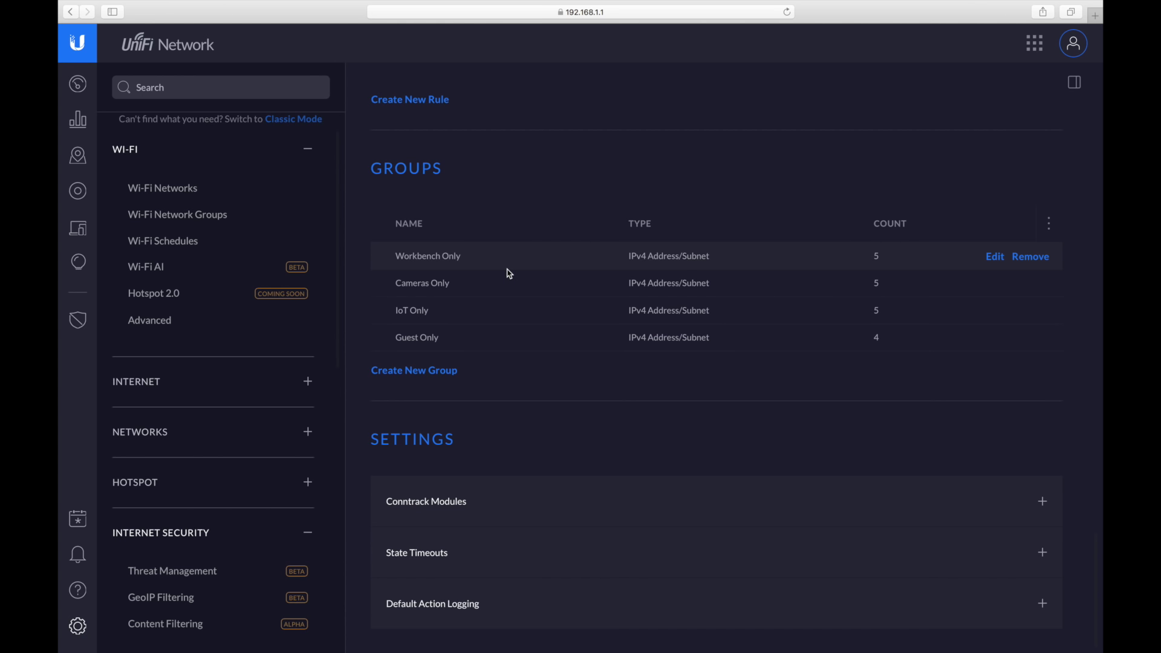
mouse_move(474, 310)
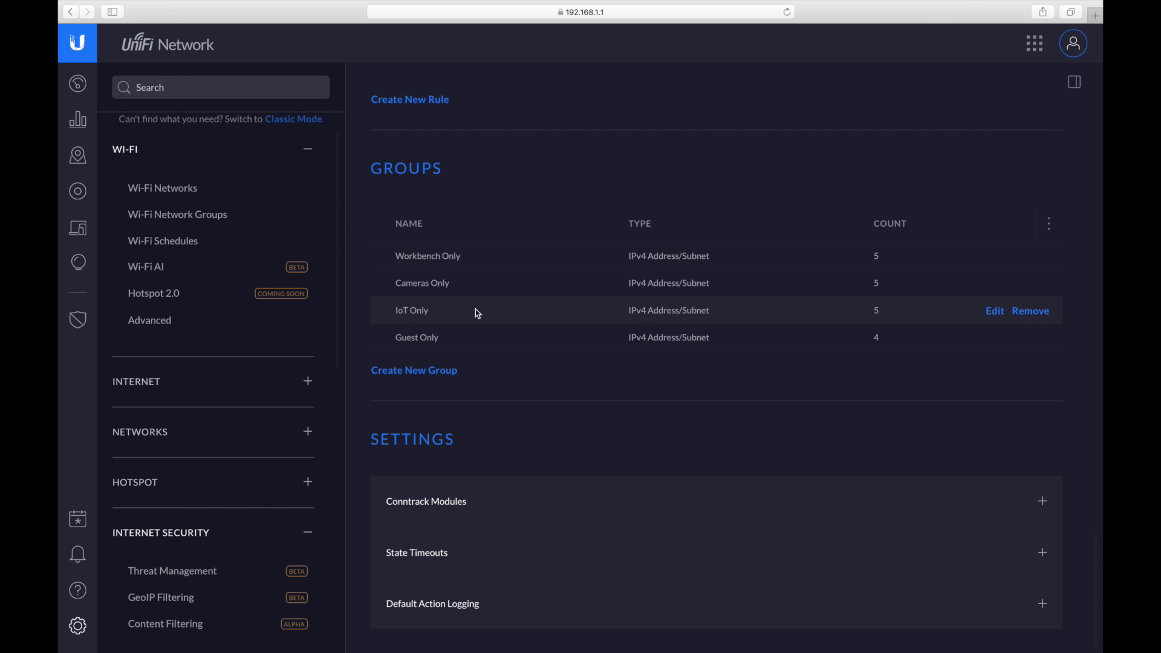
Step: Inspect the subnets in the IoT Only and Workbench Only firewall groups without applying changes
left_click(996, 312)
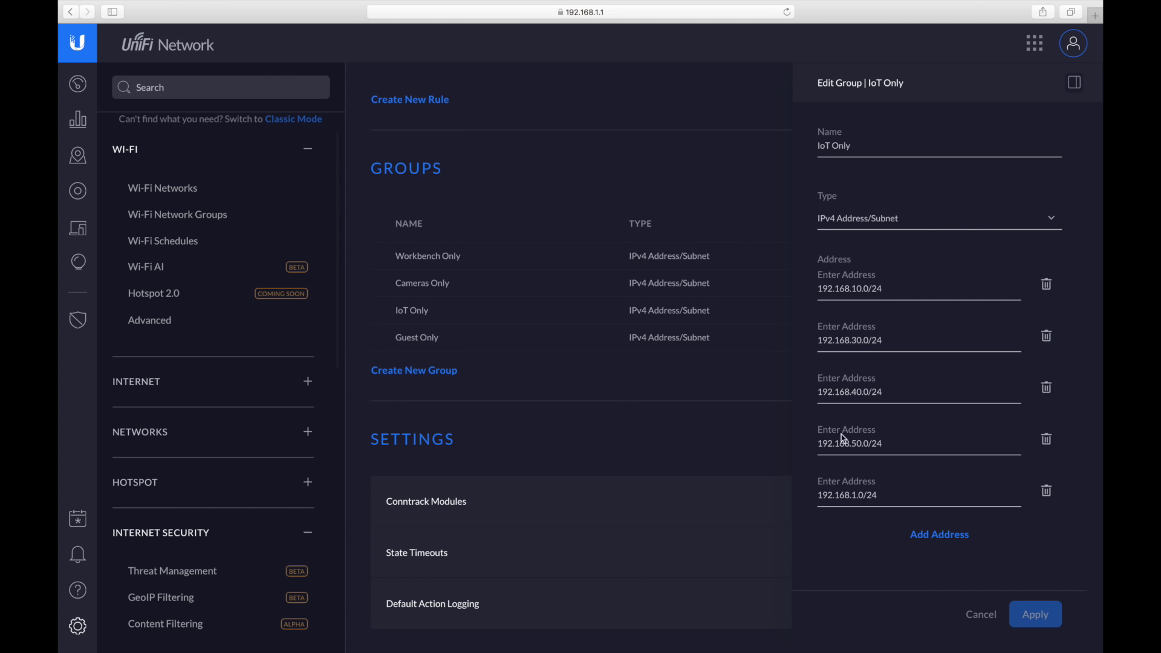
left_click(982, 615)
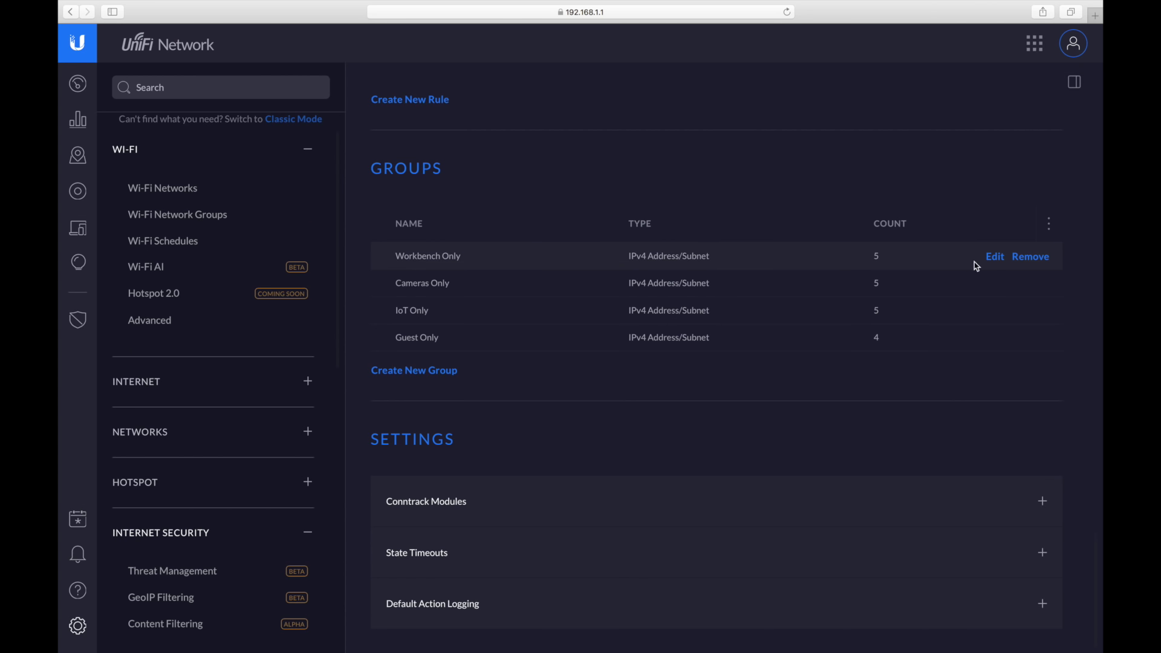
left_click(993, 257)
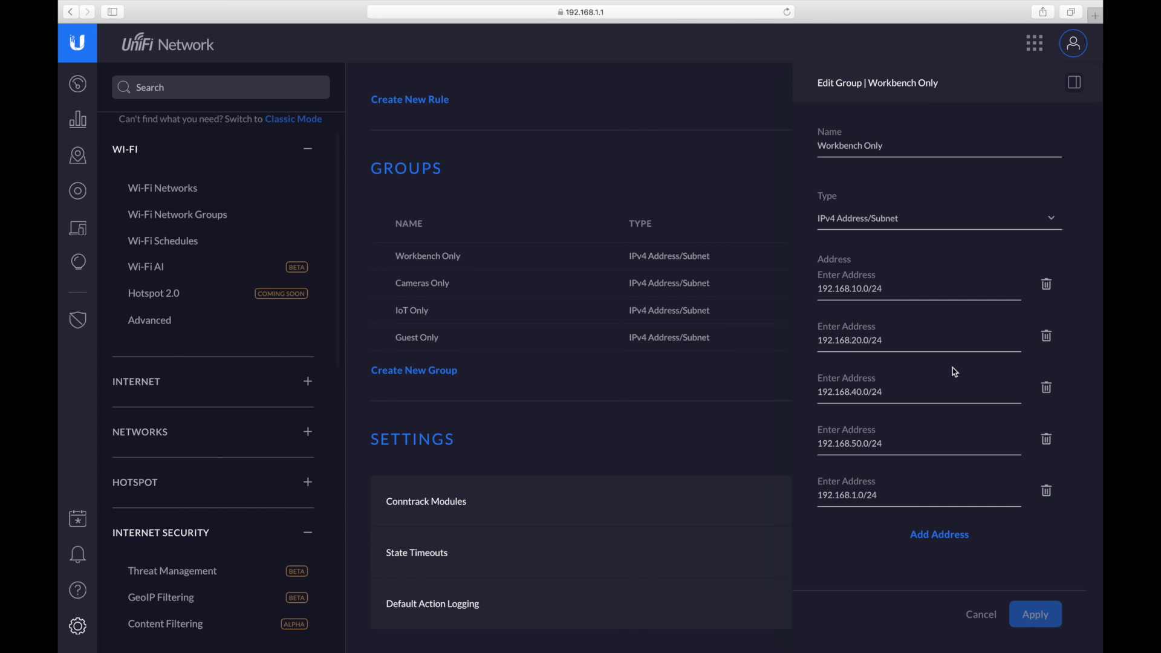
left_click(980, 615)
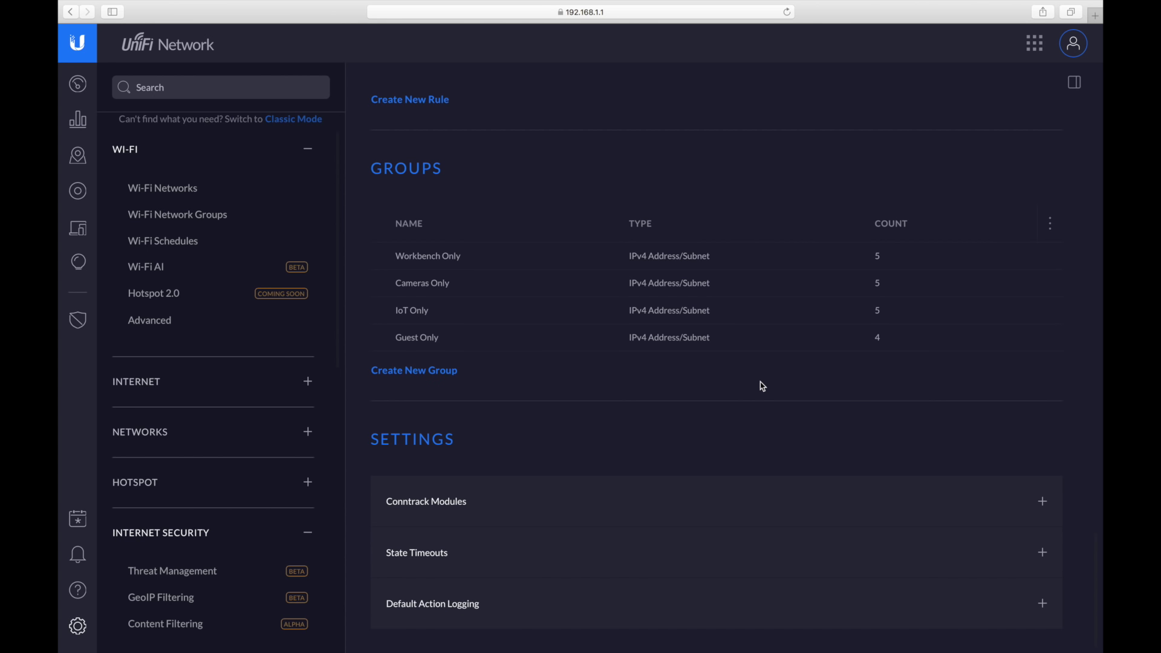
Step: Filter the firewall rules to LAN and review the custom and predefined entries
scroll(764, 387, "up", 10)
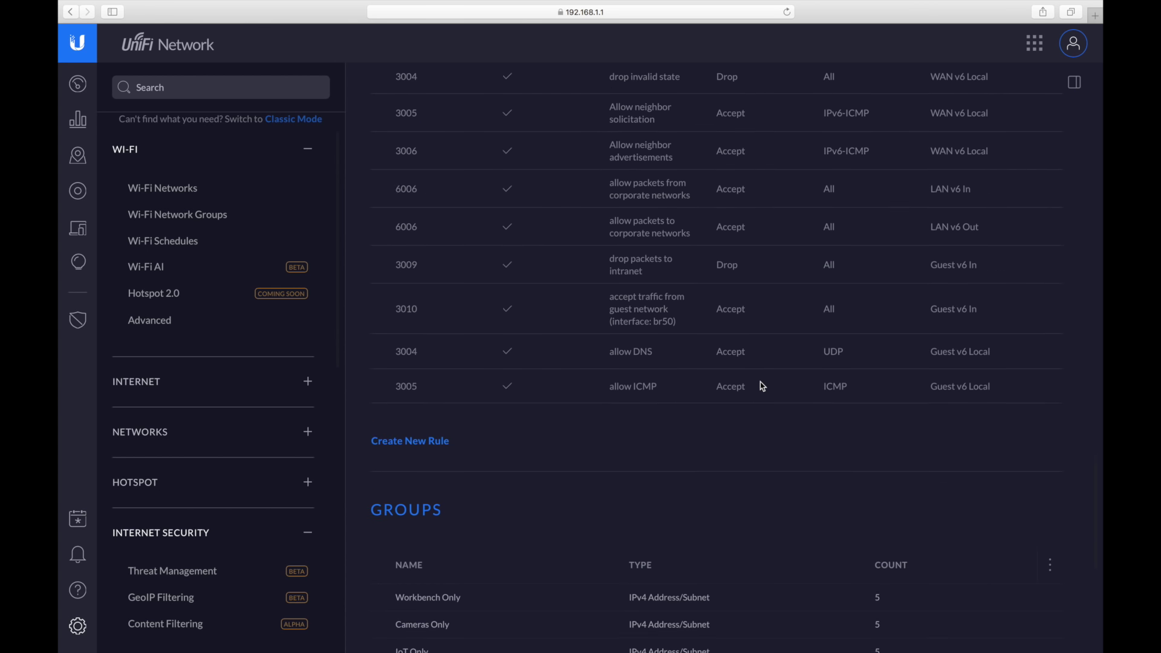
scroll(679, 370, "down", 6)
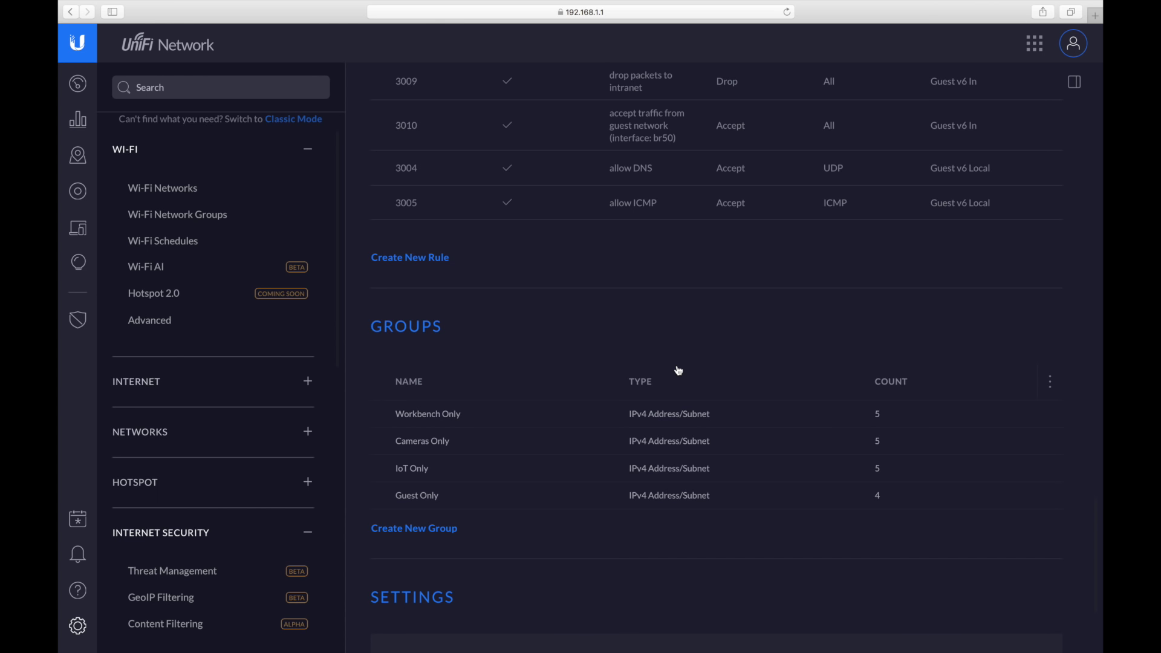
scroll(679, 370, "up", 12)
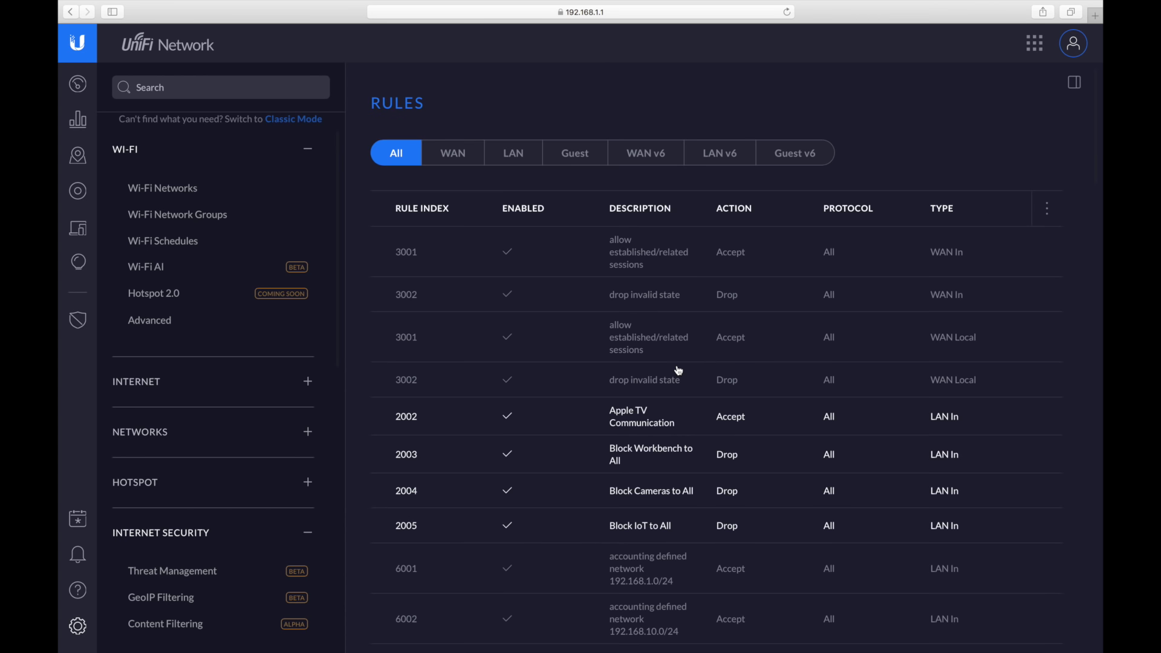
left_click(514, 155)
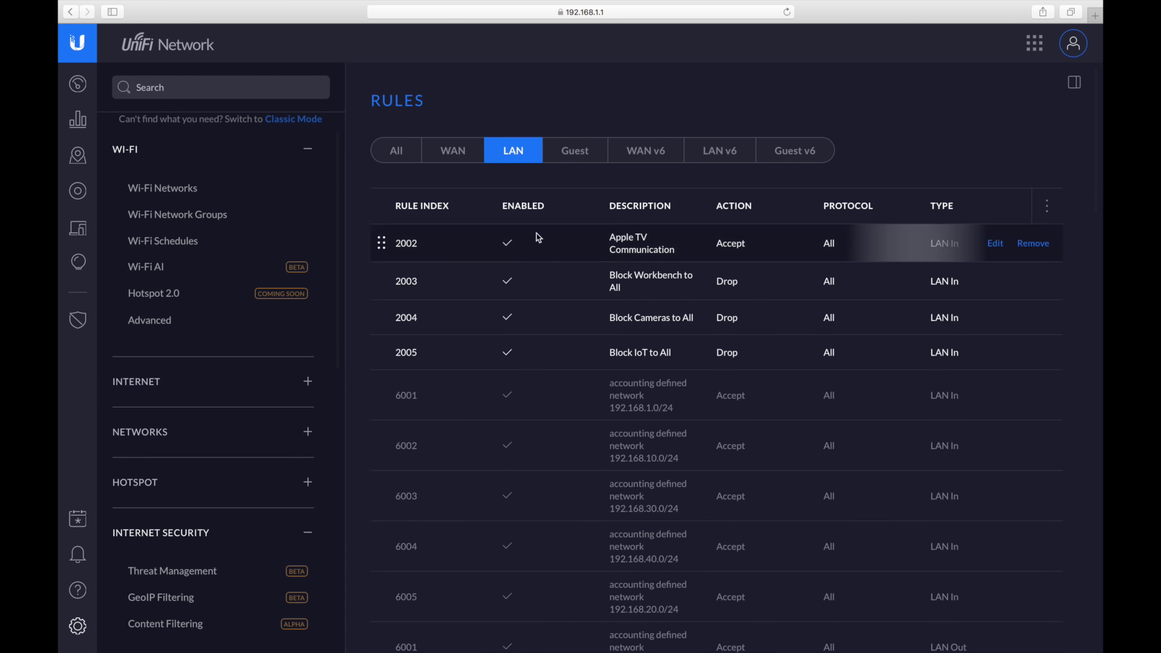
scroll(697, 370, "down", 4)
scroll(702, 351, "up", 4)
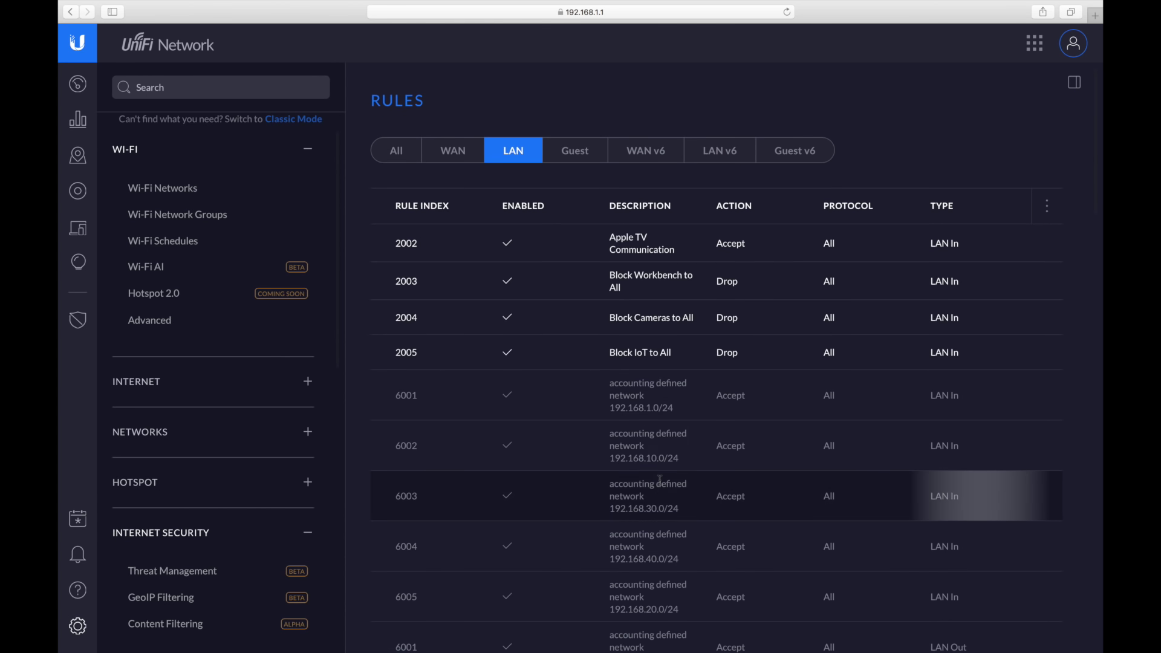
scroll(665, 466, "down", 15)
scroll(675, 357, "up", 15)
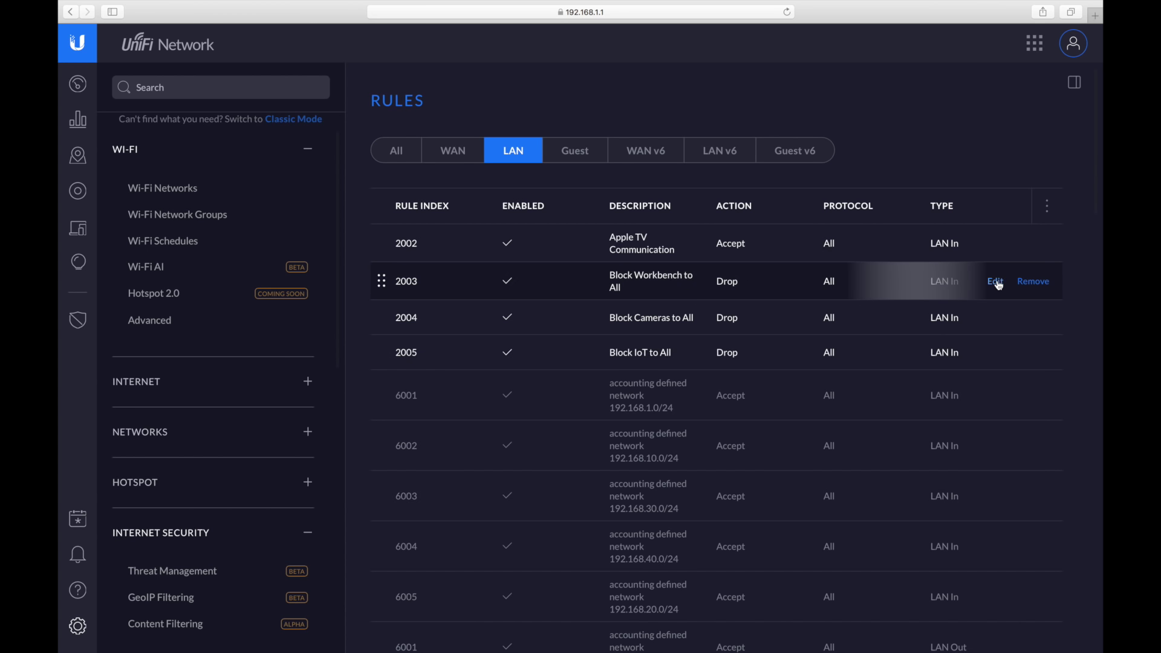
Step: Open the Block Workbench to All rule and examine its rule types and general settings, keeping the type as LAN In
left_click(994, 283)
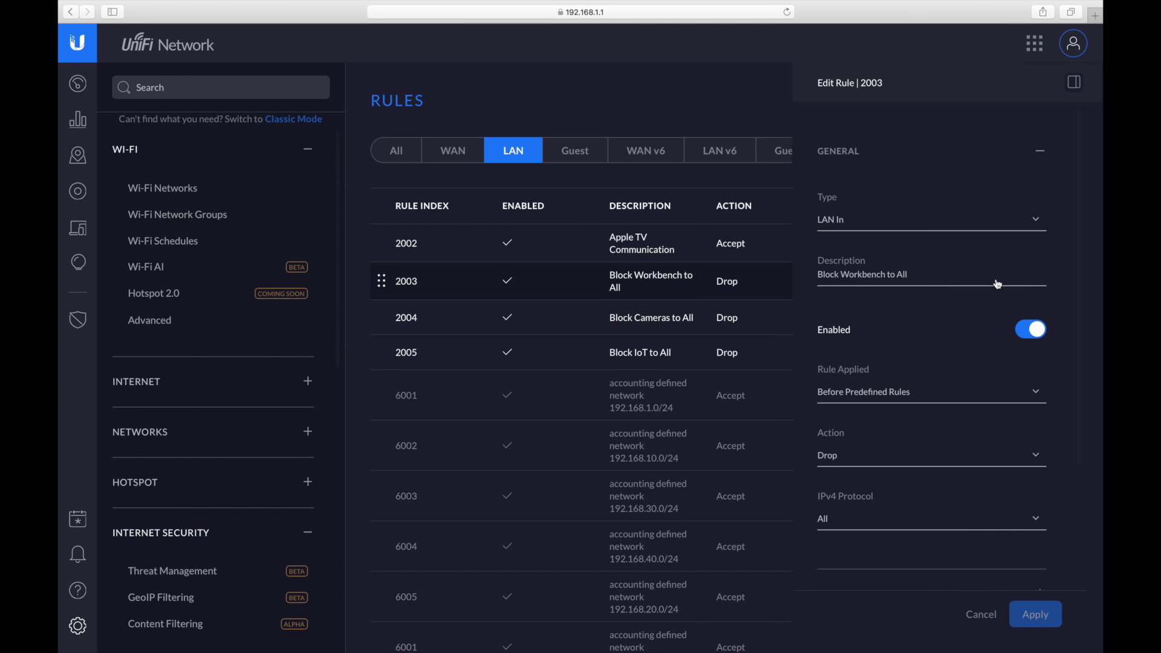
left_click(930, 220)
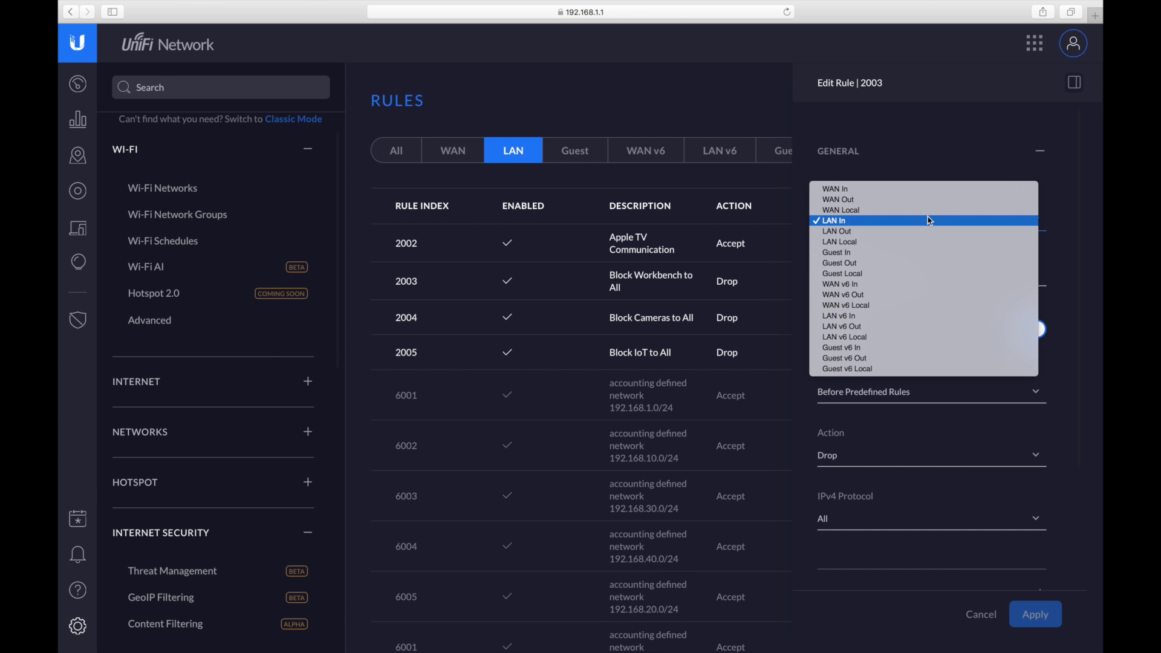
left_click(929, 221)
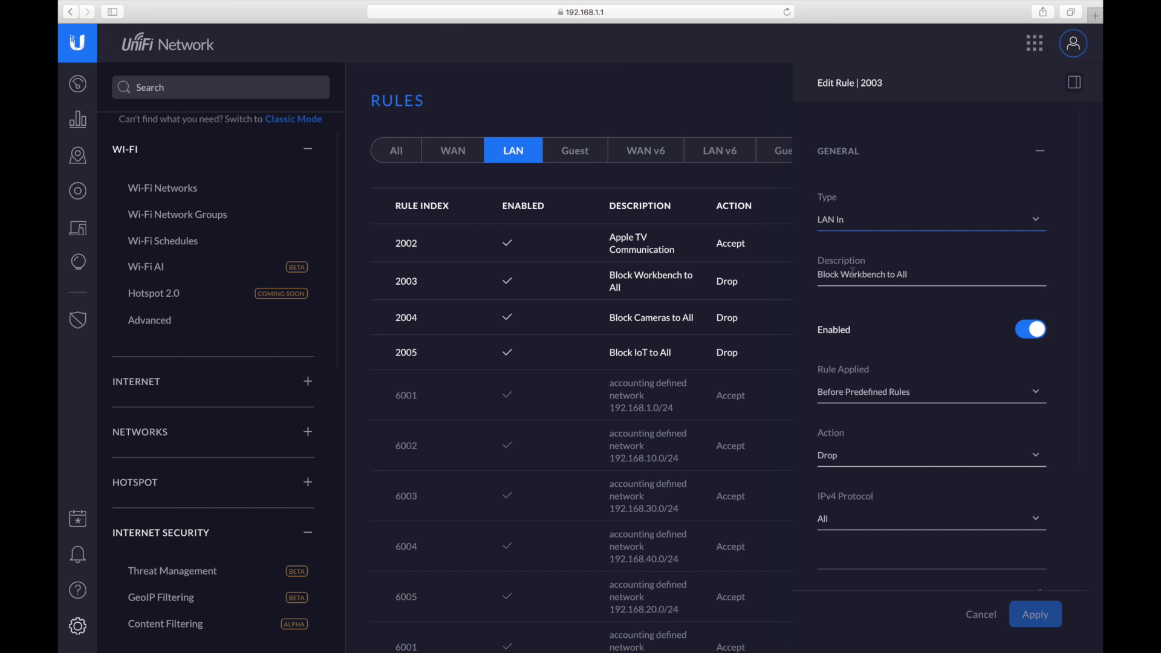
scroll(886, 312, "down", 3)
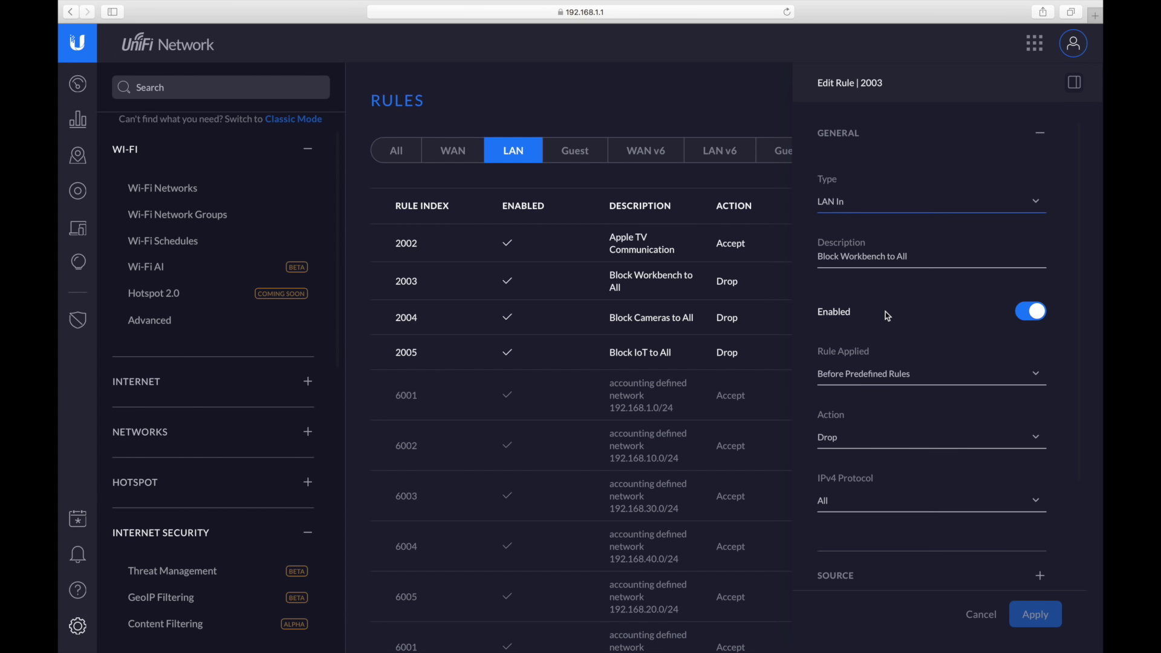
scroll(927, 367, "down", 3)
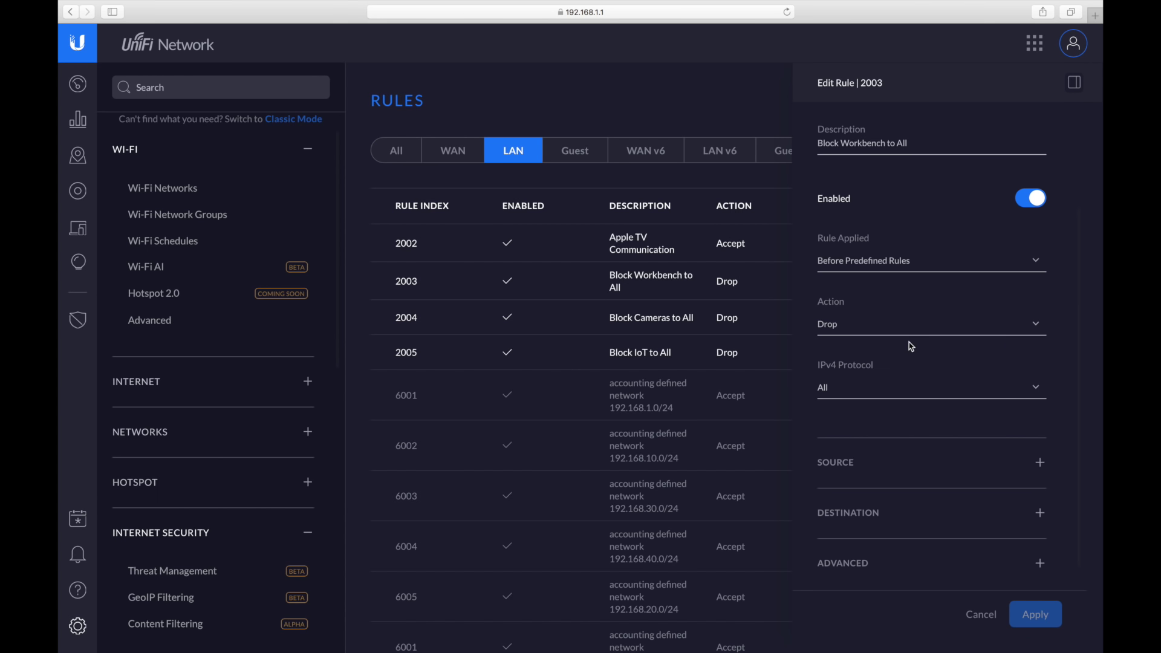
scroll(912, 347, "down", 1)
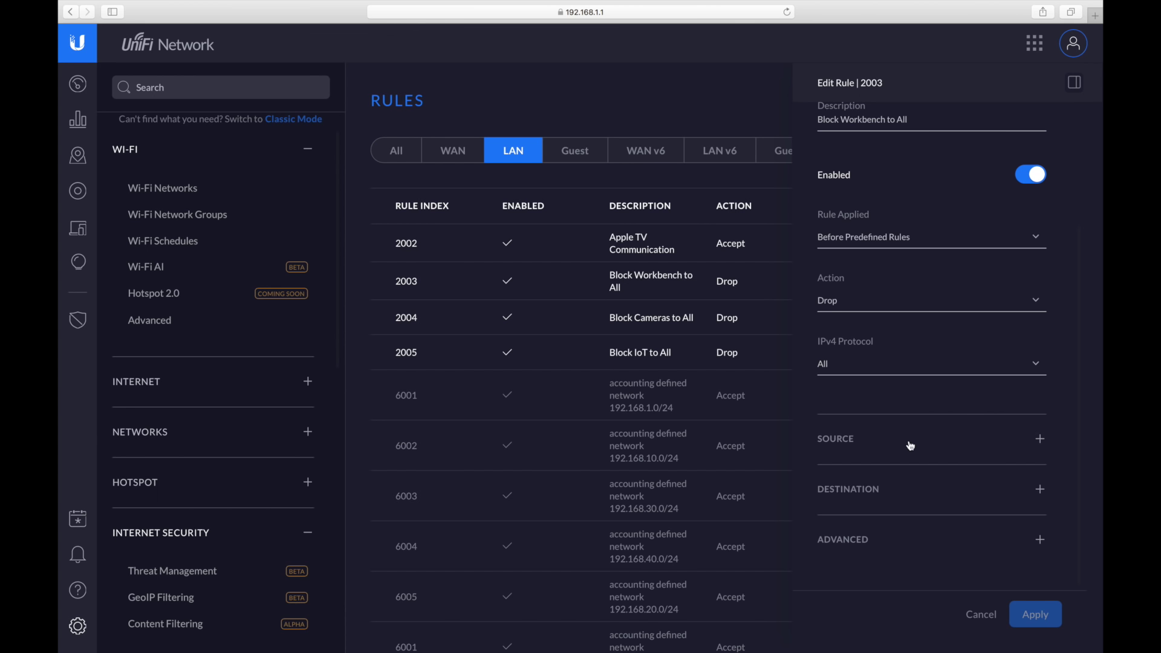
Step: Examine the source and destination settings of the Block Workbench to All rule, and close it without applying changes
left_click(864, 448)
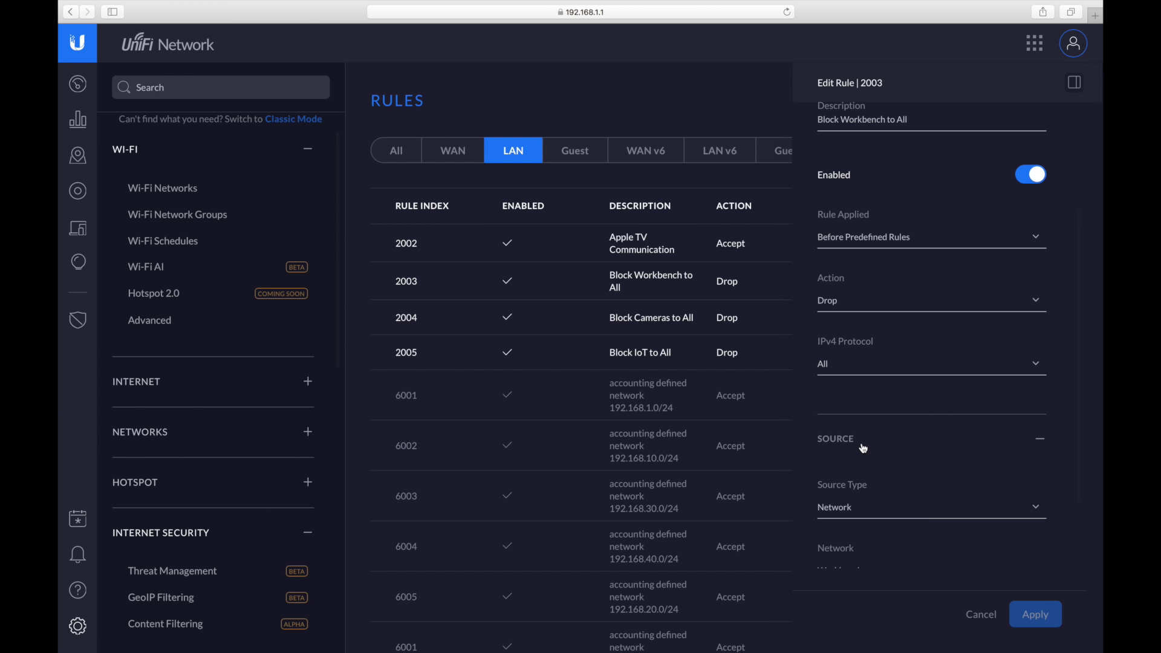
scroll(847, 448, "down", 5)
scroll(940, 341, "down", 2)
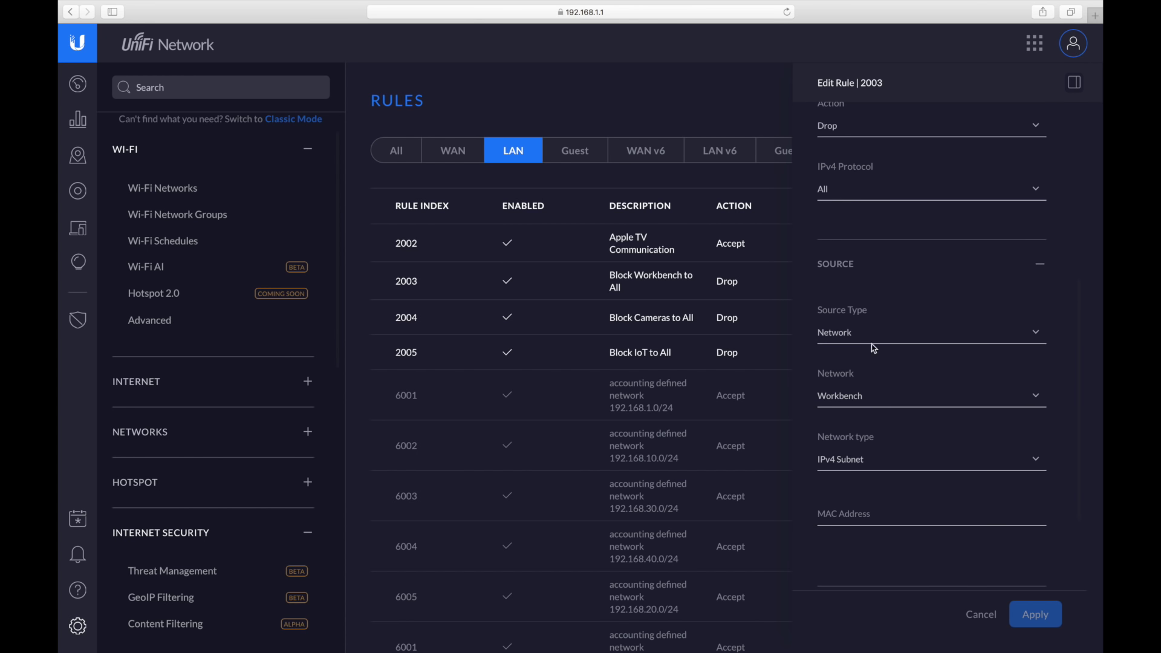
scroll(907, 426, "down", 3)
left_click(891, 488)
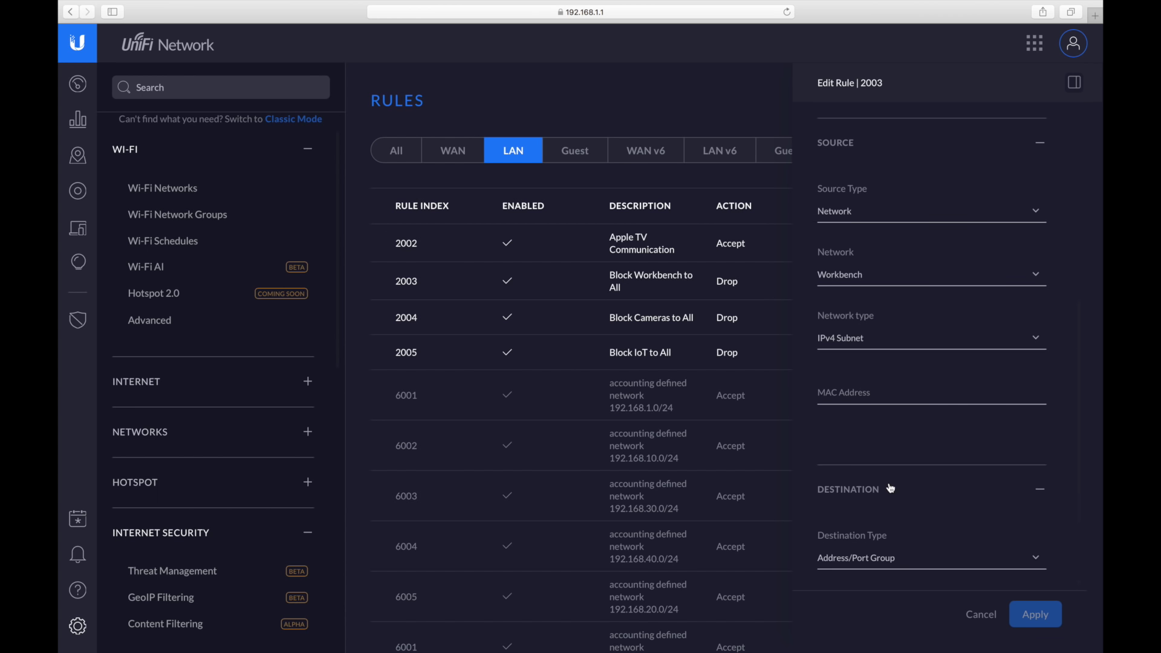
scroll(891, 489, "down", 4)
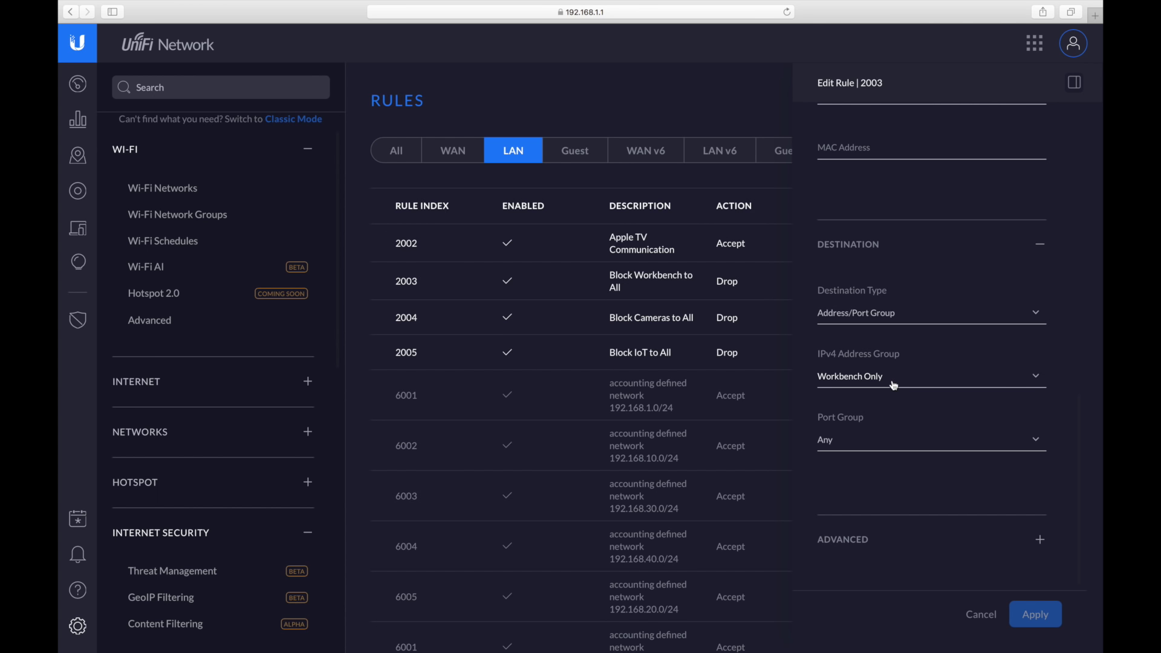
scroll(919, 300, "up", 2)
scroll(920, 301, "up", 7)
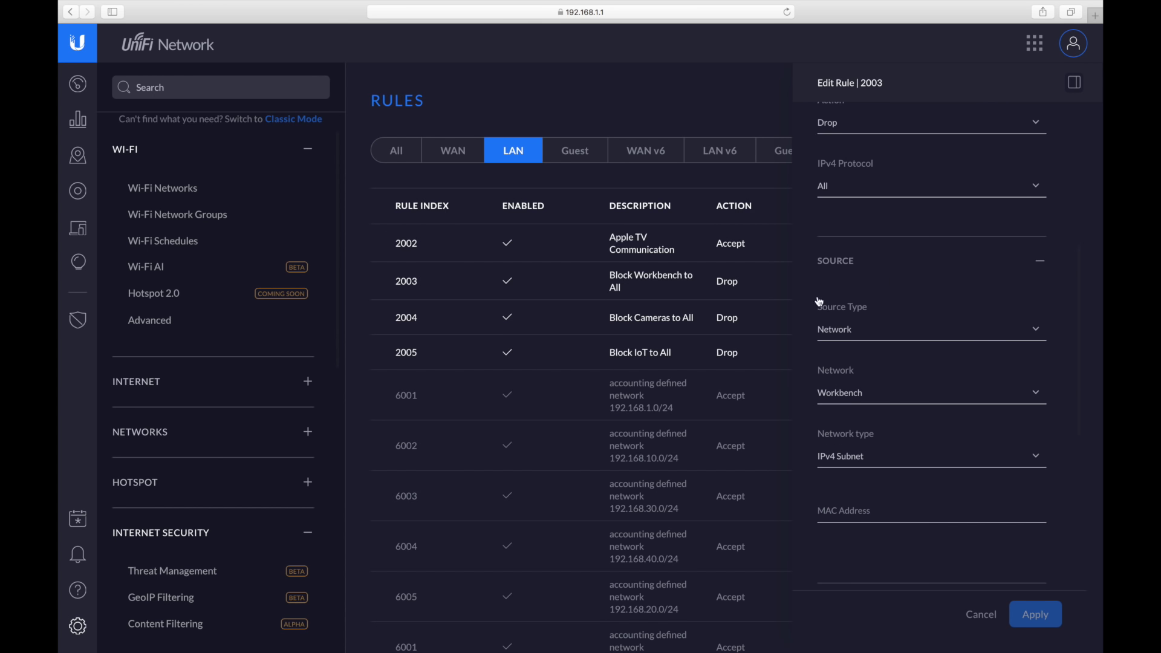
scroll(849, 446, "down", 6)
left_click(974, 614)
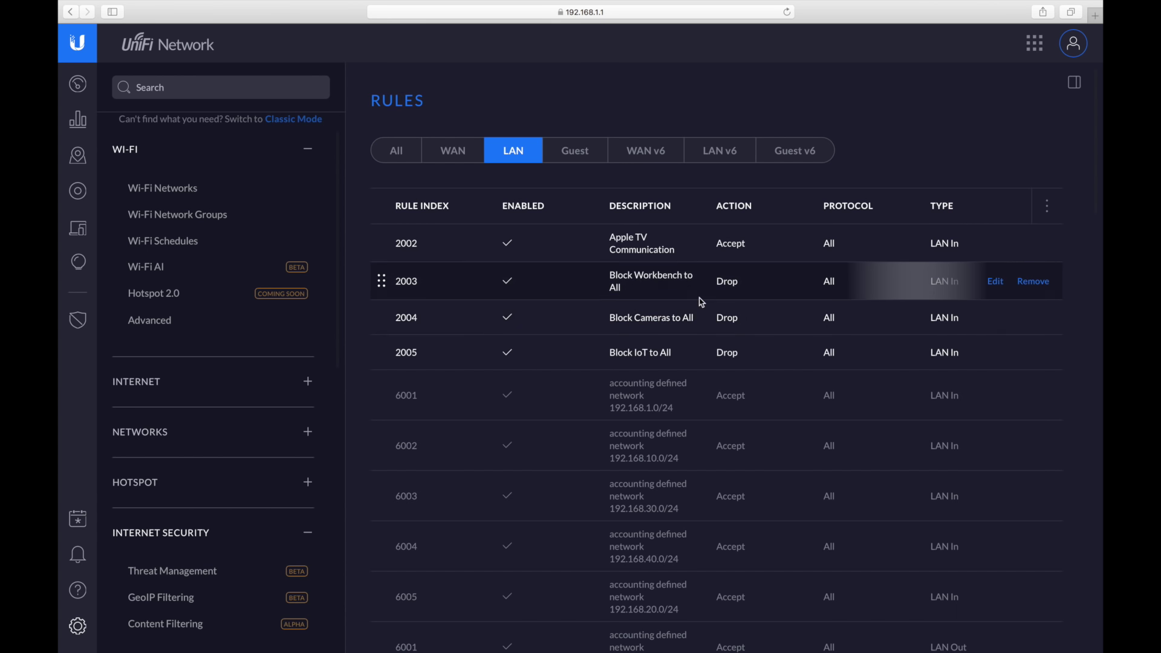
Step: Open the Block IoT to All rule and check the Starbug and Starbug IoT network IDs in the spreadsheet's Wireless Networks table
left_click(996, 354)
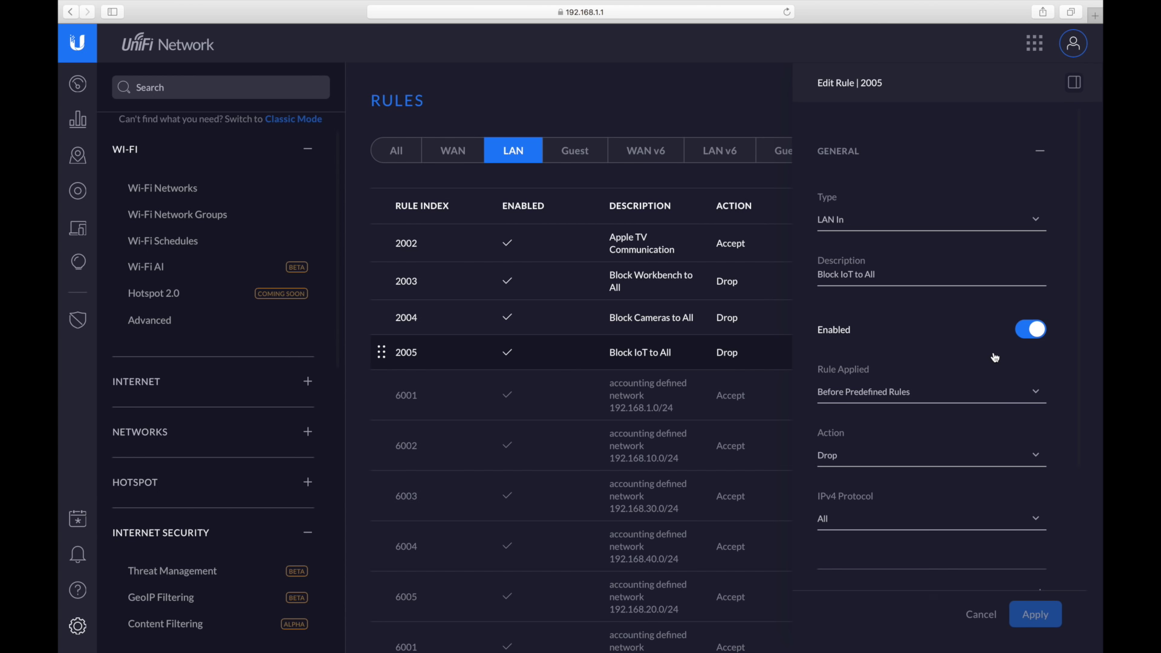
key("ctrl+Right")
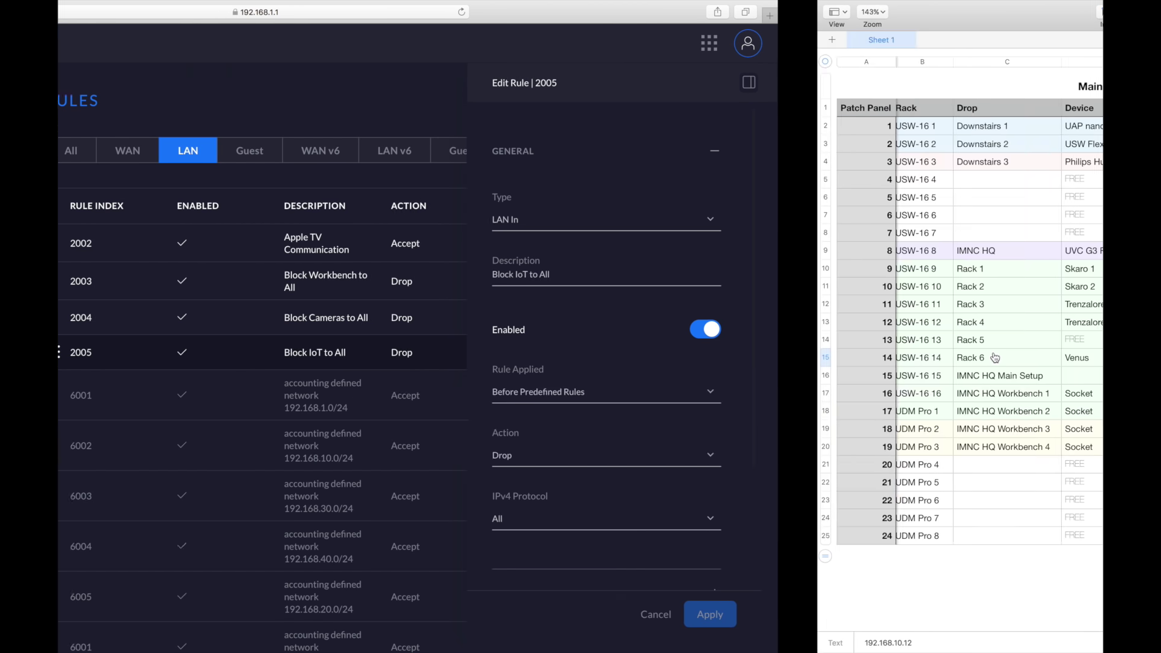
left_click(731, 297)
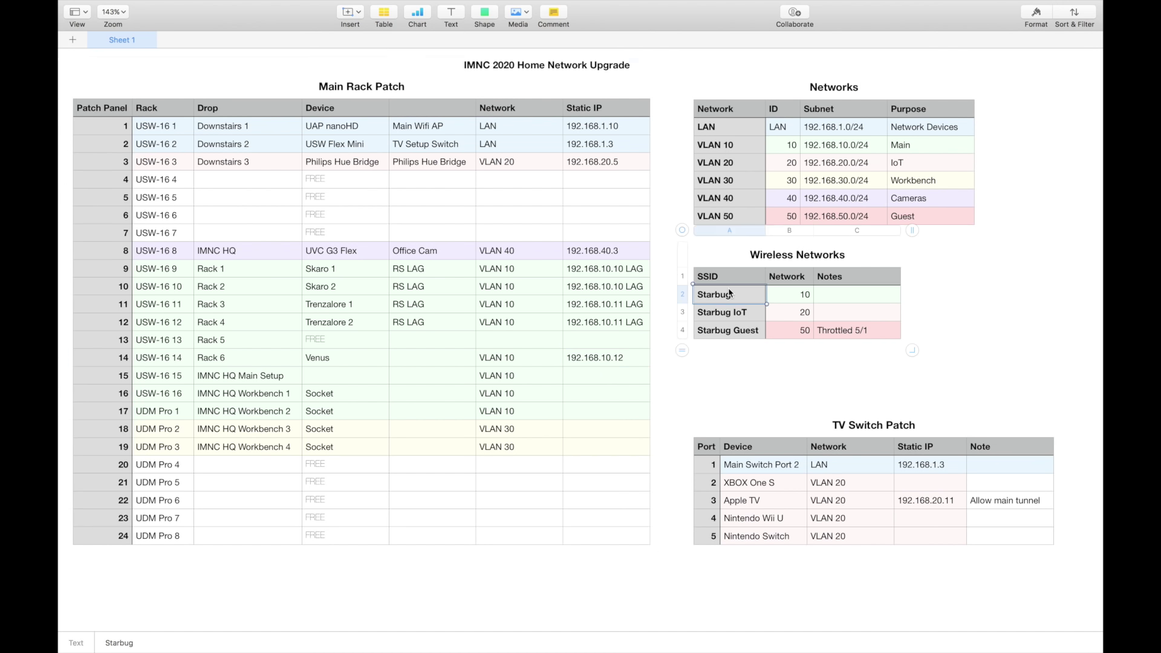
left_click(778, 296)
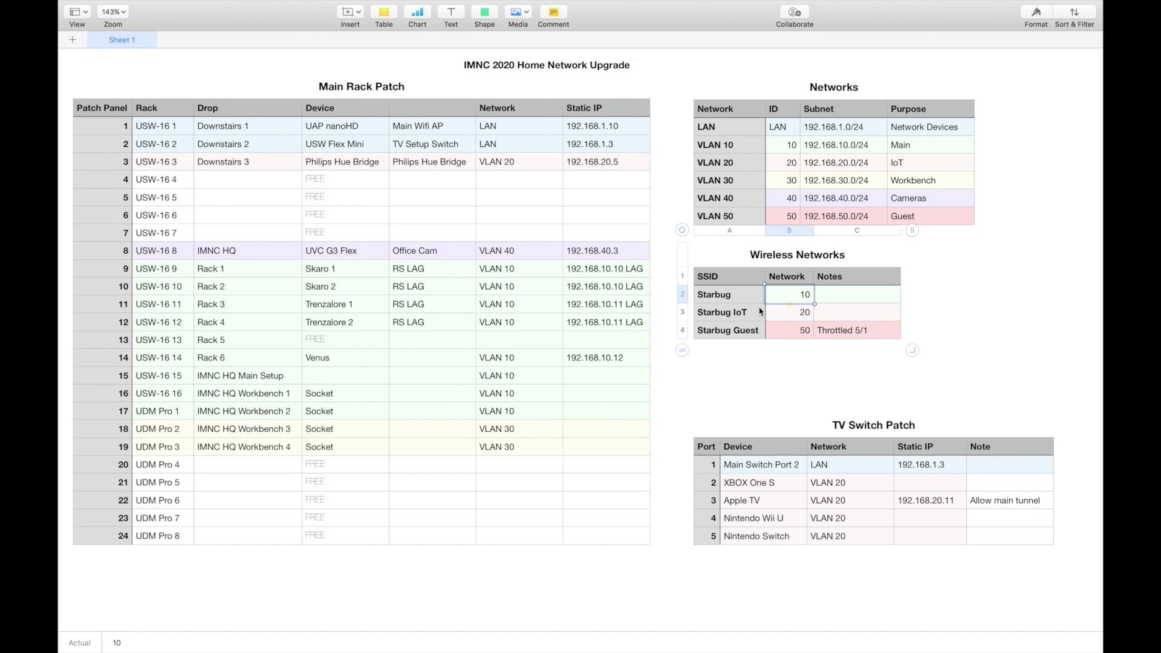
left_click(792, 313)
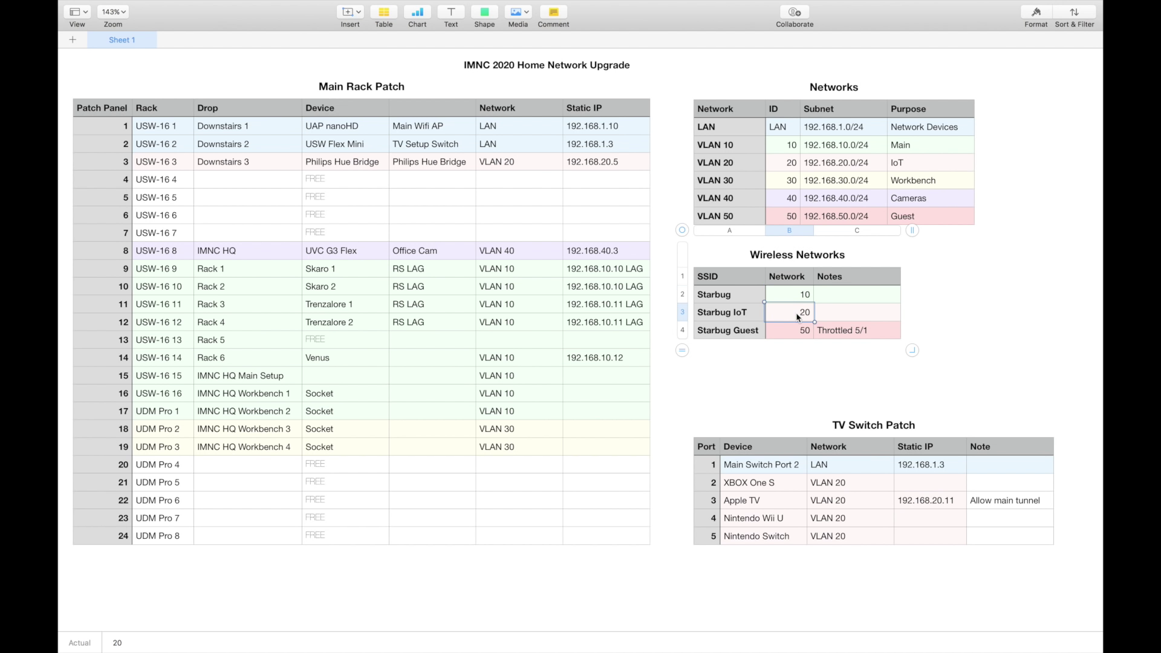
left_click(790, 296)
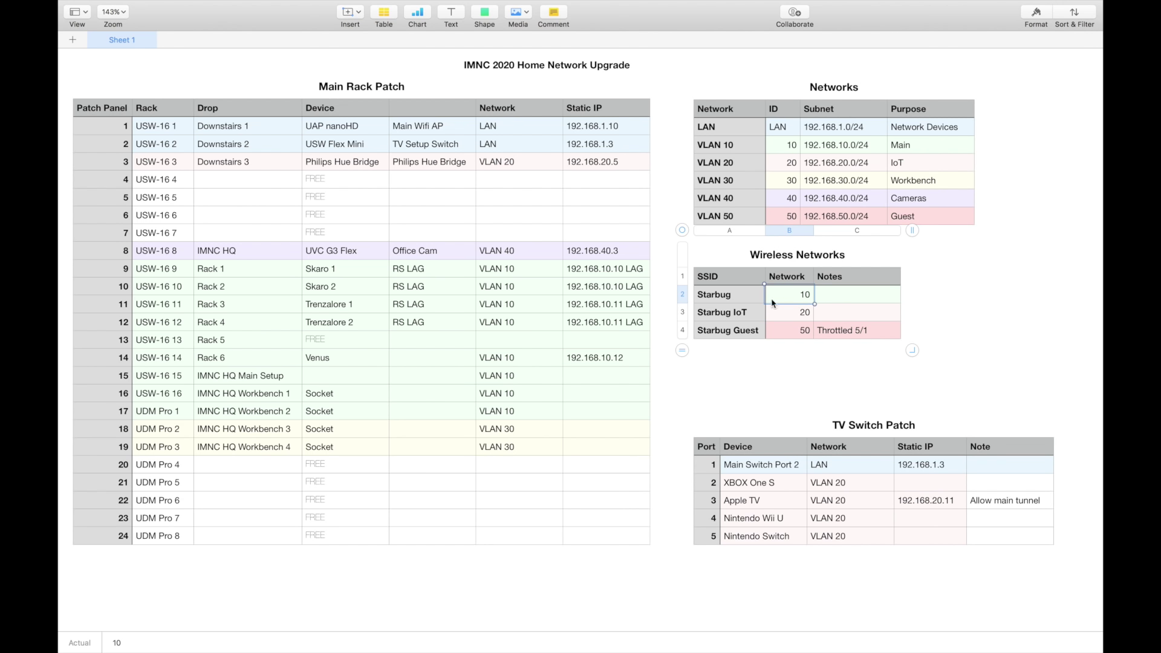
key("ctrl+Left")
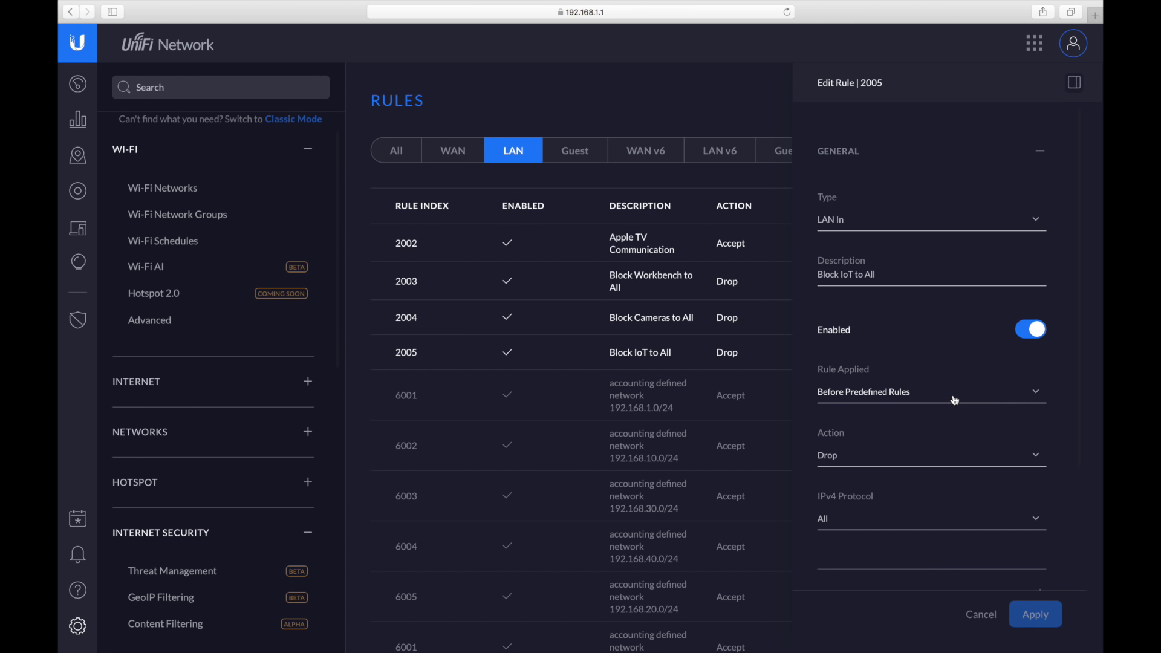
Step: Examine the source, destination and advanced match-state settings of the Block IoT to All rule, and close it without applying changes
scroll(954, 400, "down", 3)
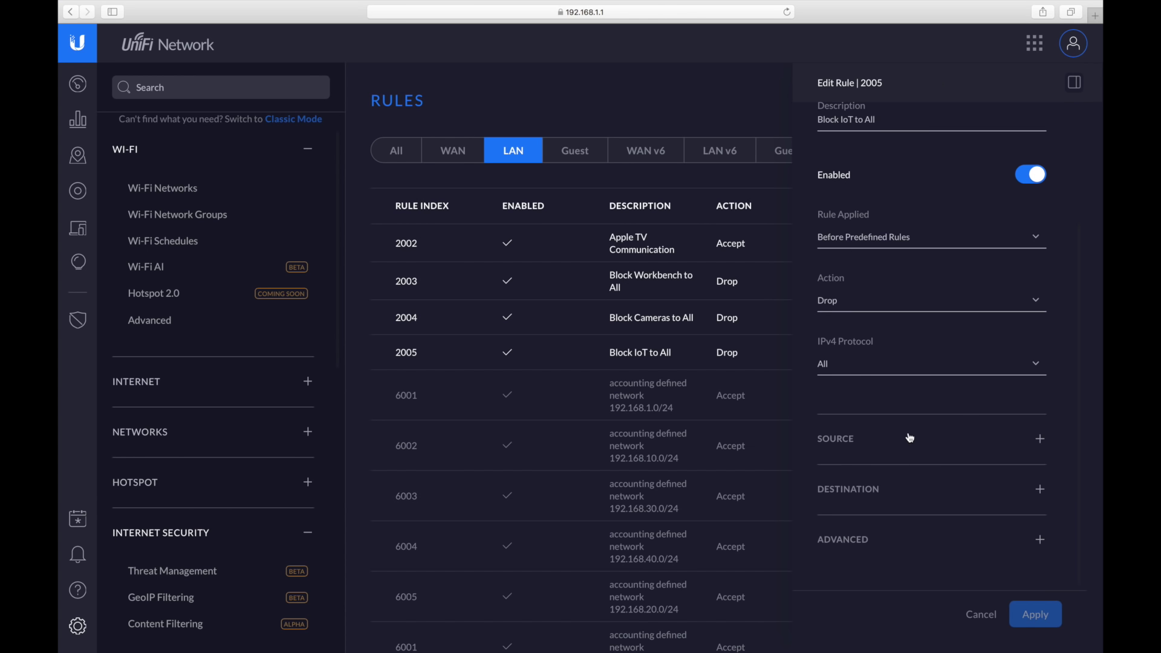
left_click(905, 446)
scroll(898, 501, "down", 3)
scroll(897, 500, "down", 3)
left_click(891, 491)
scroll(890, 492, "down", 4)
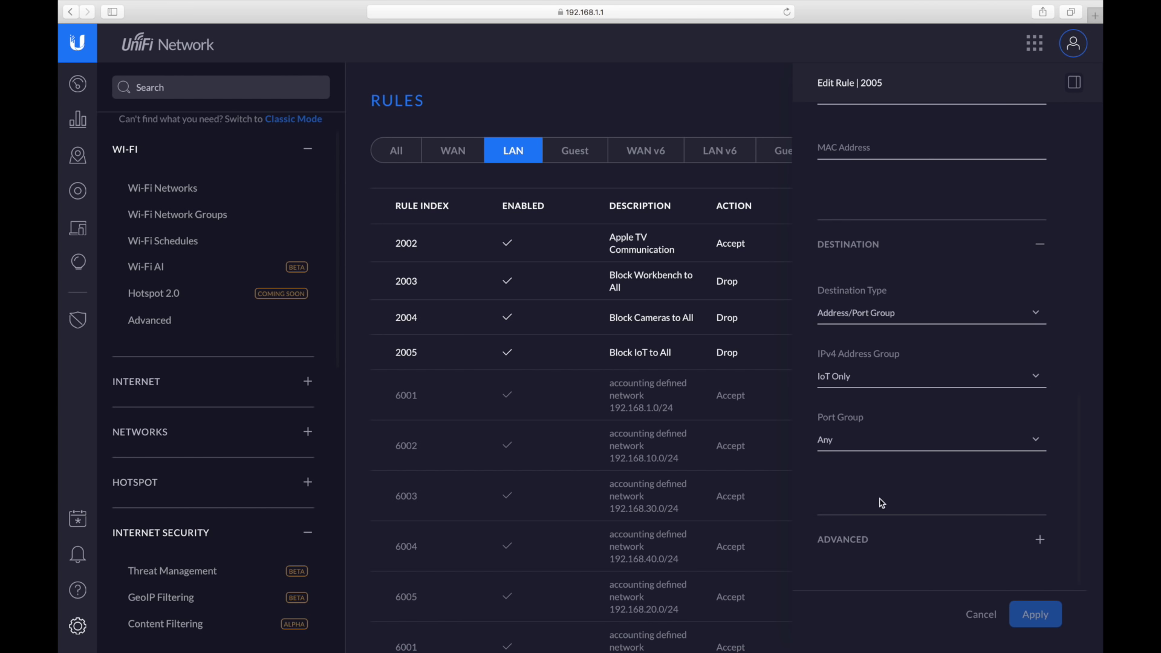
left_click(874, 544)
scroll(951, 441, "down", 5)
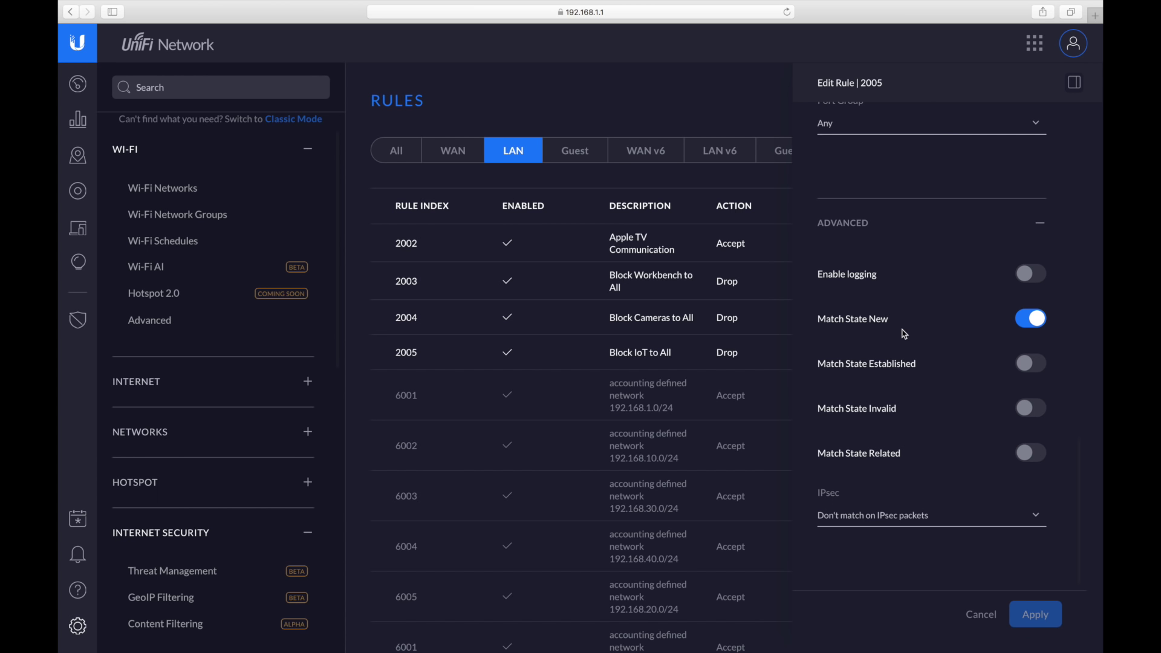
left_click(978, 615)
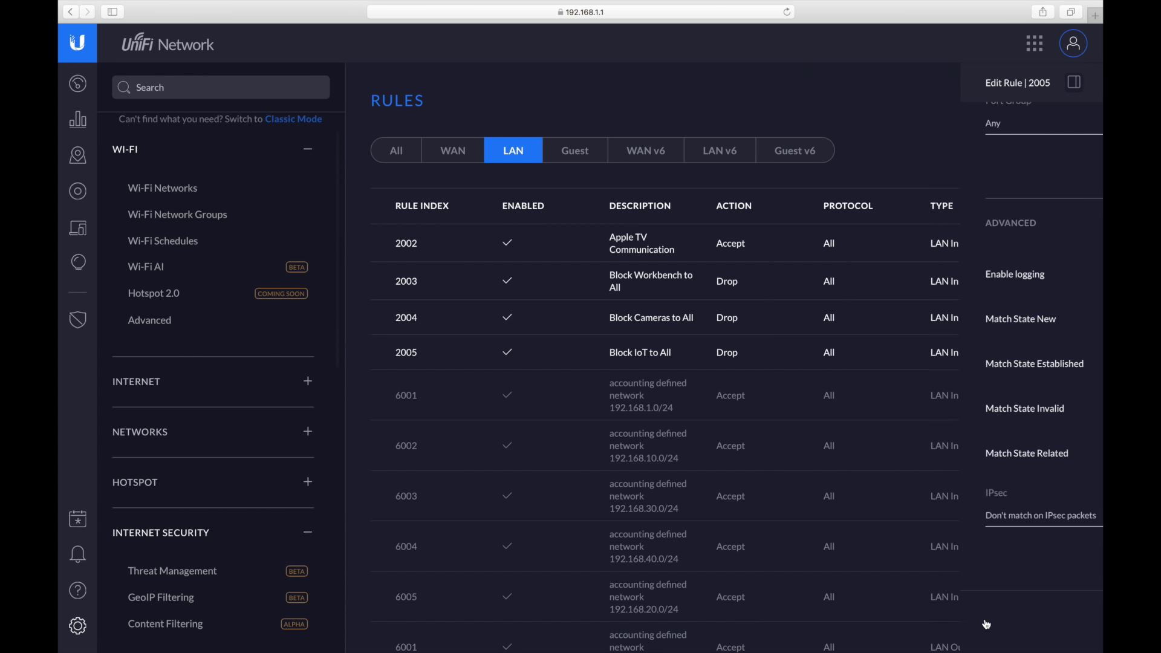
Step: Switch to the network plan spreadsheet and locate the Apple TV entry in the TV Switch Patch table
mouse_move(753, 332)
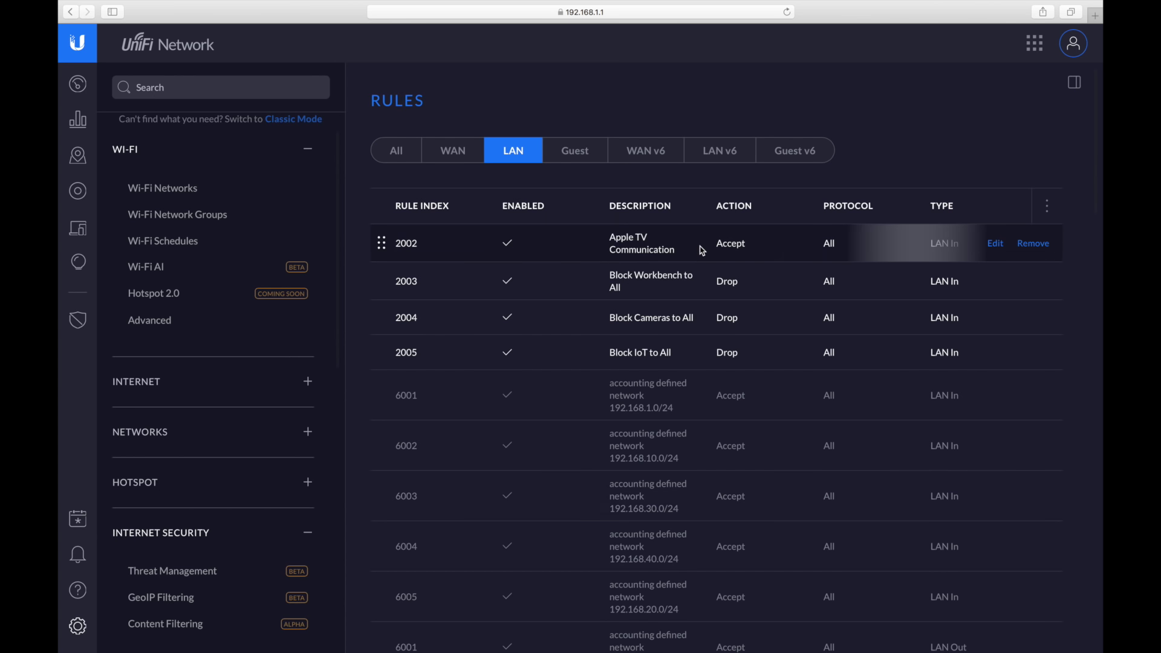
key("ctrl+Right")
left_click(742, 501)
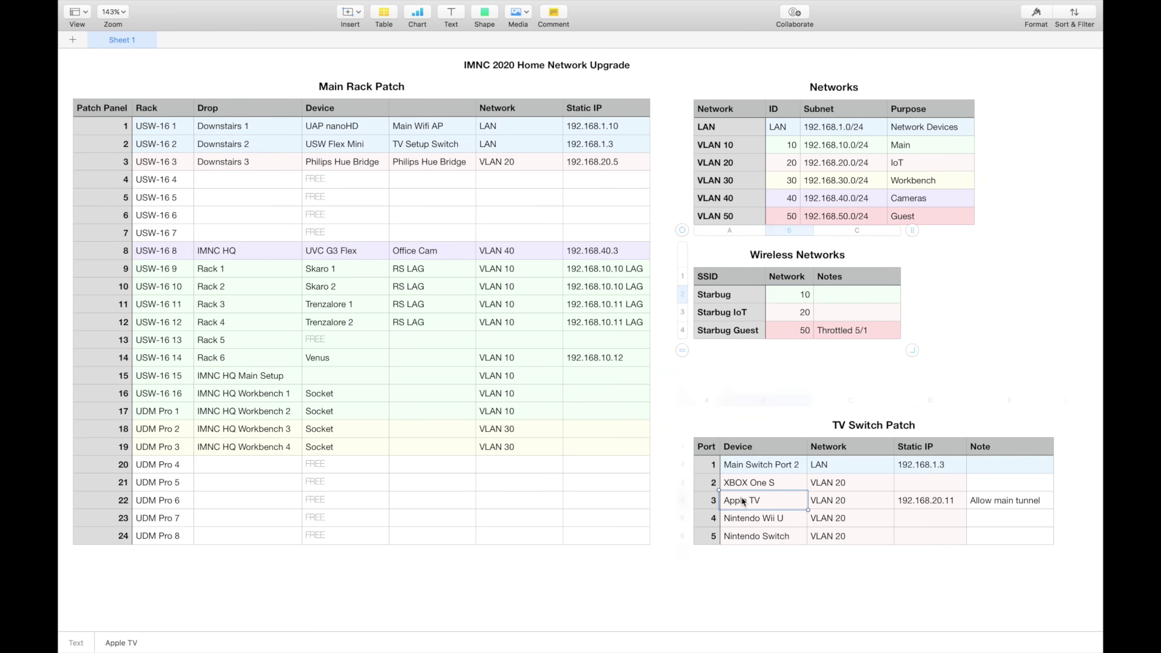
Step: Switch to UniFi Network, examine the source and destination settings of the Apple TV Communication rule, and close it without applying changes
key("ctrl+Left")
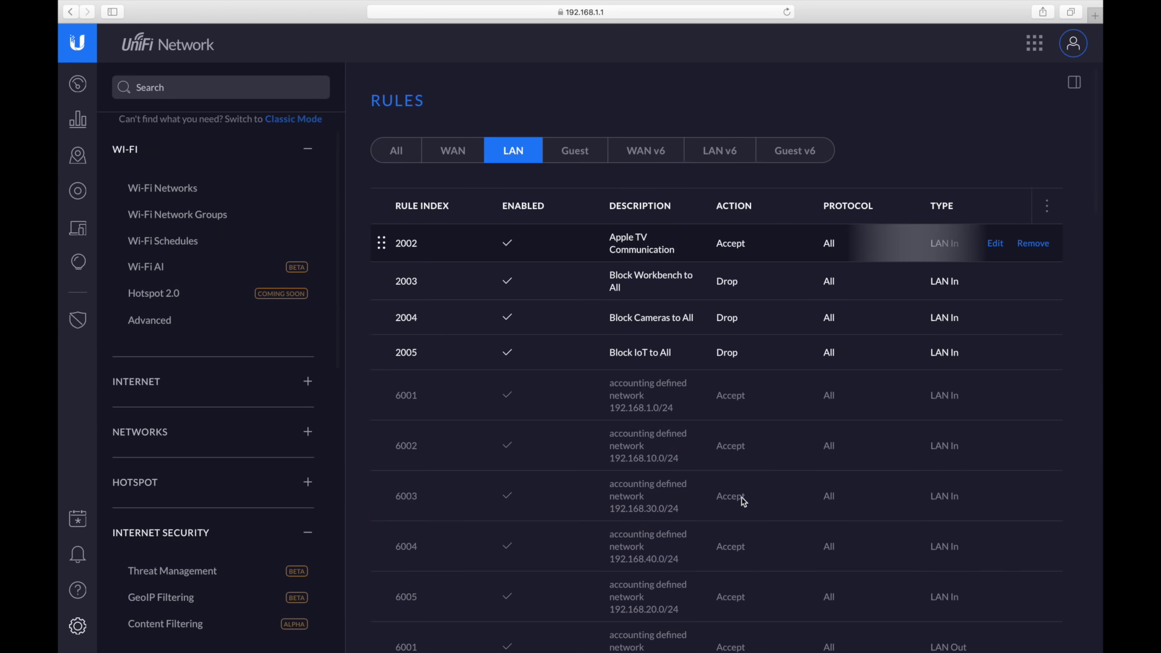
left_click(996, 245)
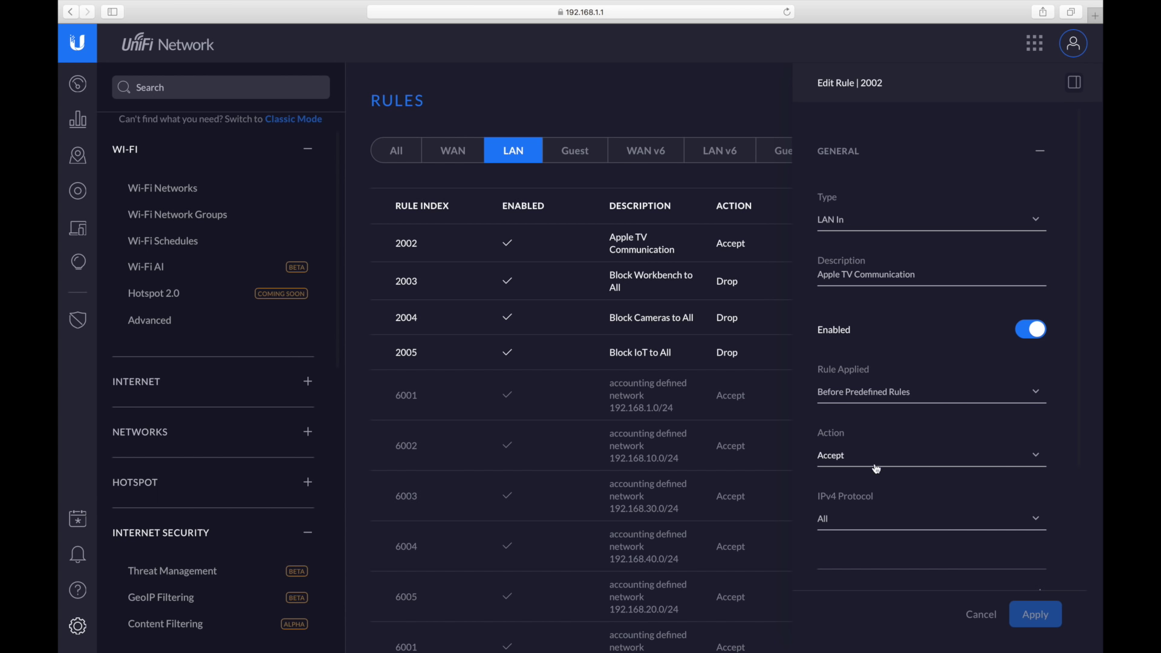
scroll(877, 466, "down", 5)
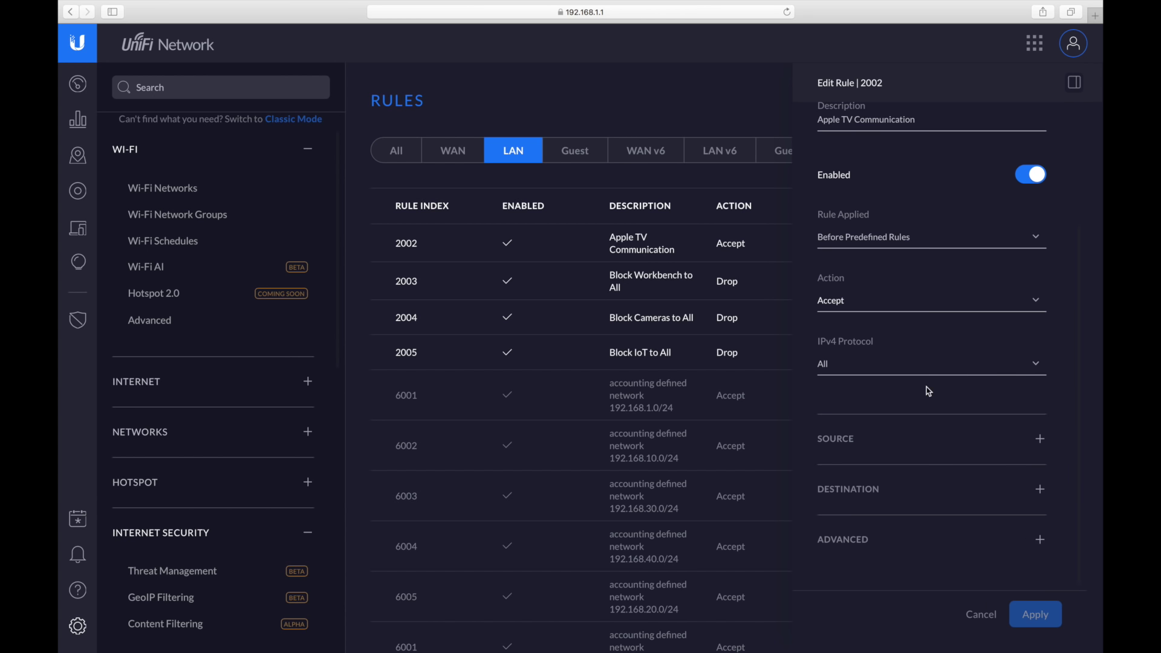
left_click(896, 446)
scroll(904, 484, "down", 8)
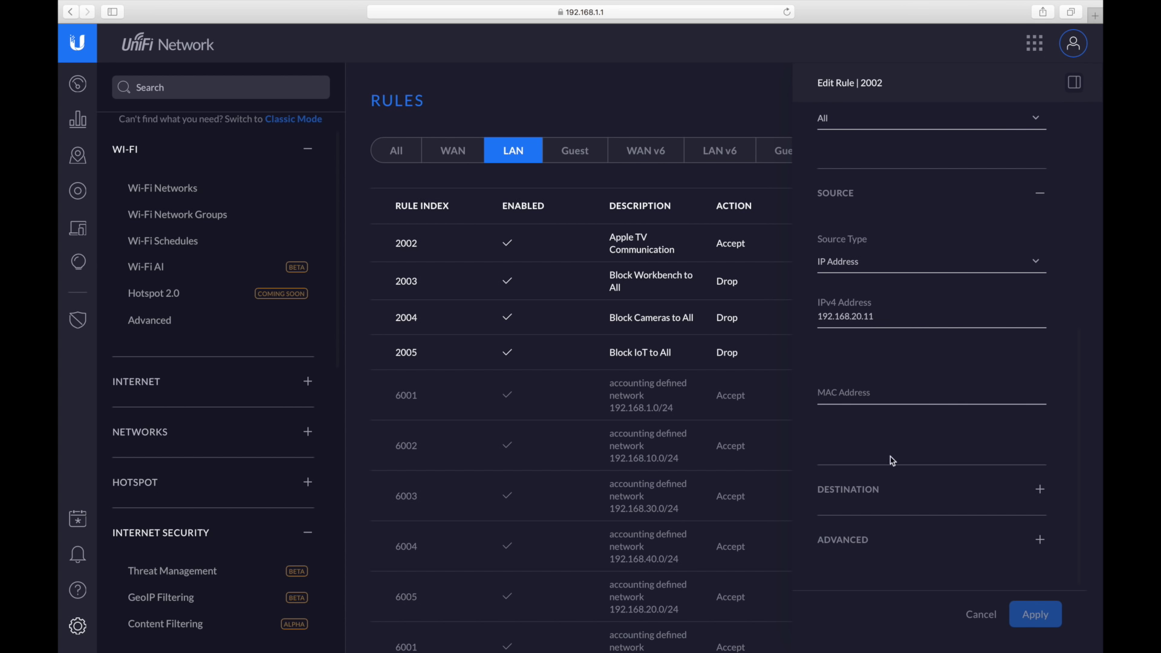
left_click(891, 496)
scroll(942, 419, "down", 3)
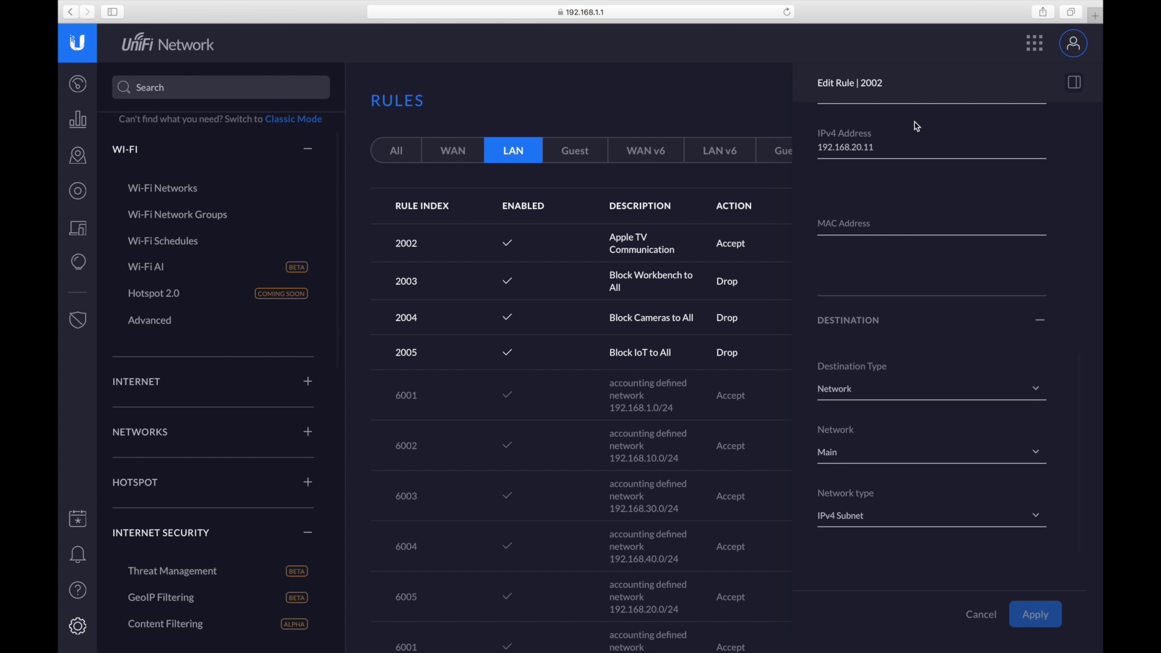
left_click(979, 615)
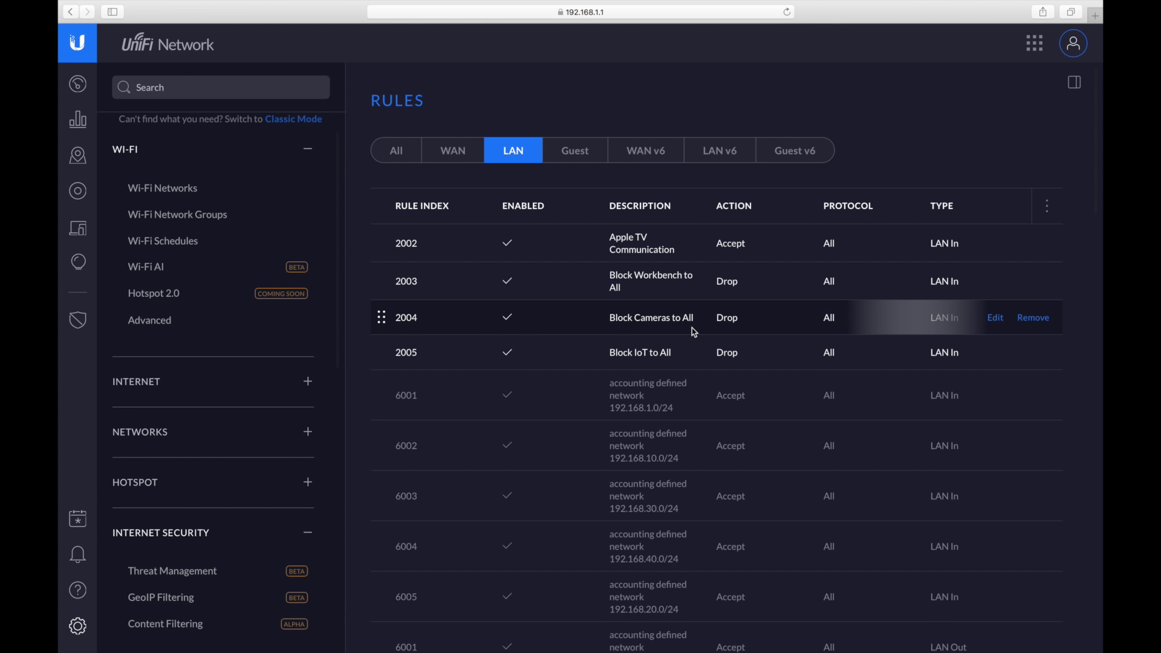
Step: Examine the source and destination settings of the Block IoT To Gateway rule, and close it without applying changes
scroll(694, 332, "down", 1)
scroll(694, 331, "down", 10)
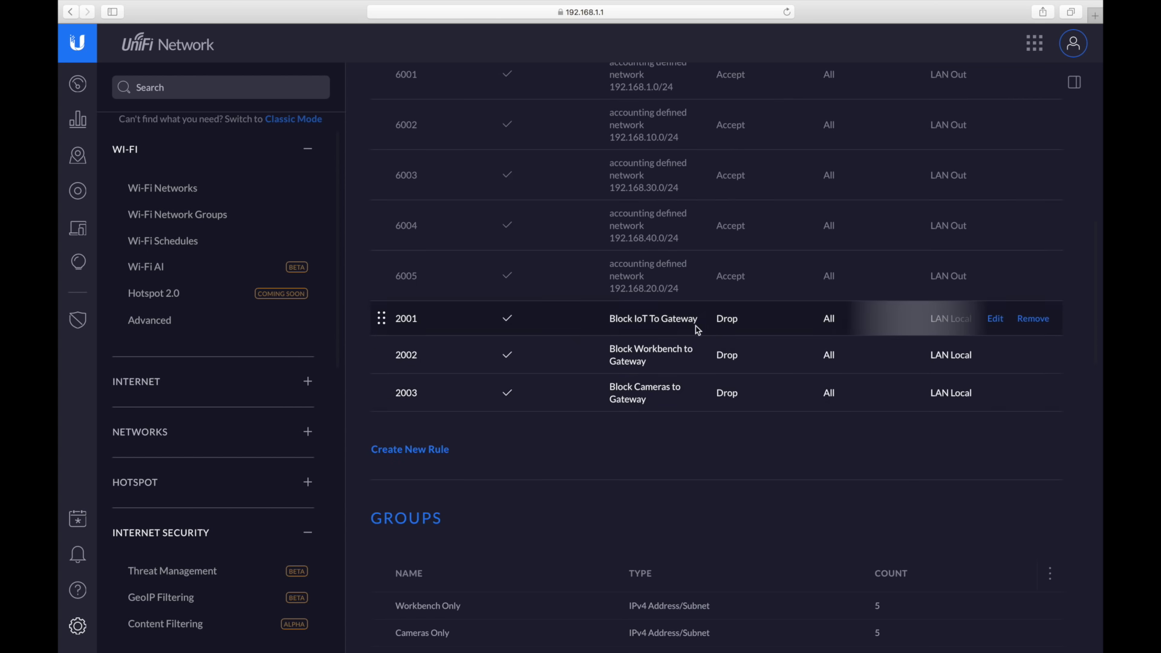
left_click(995, 319)
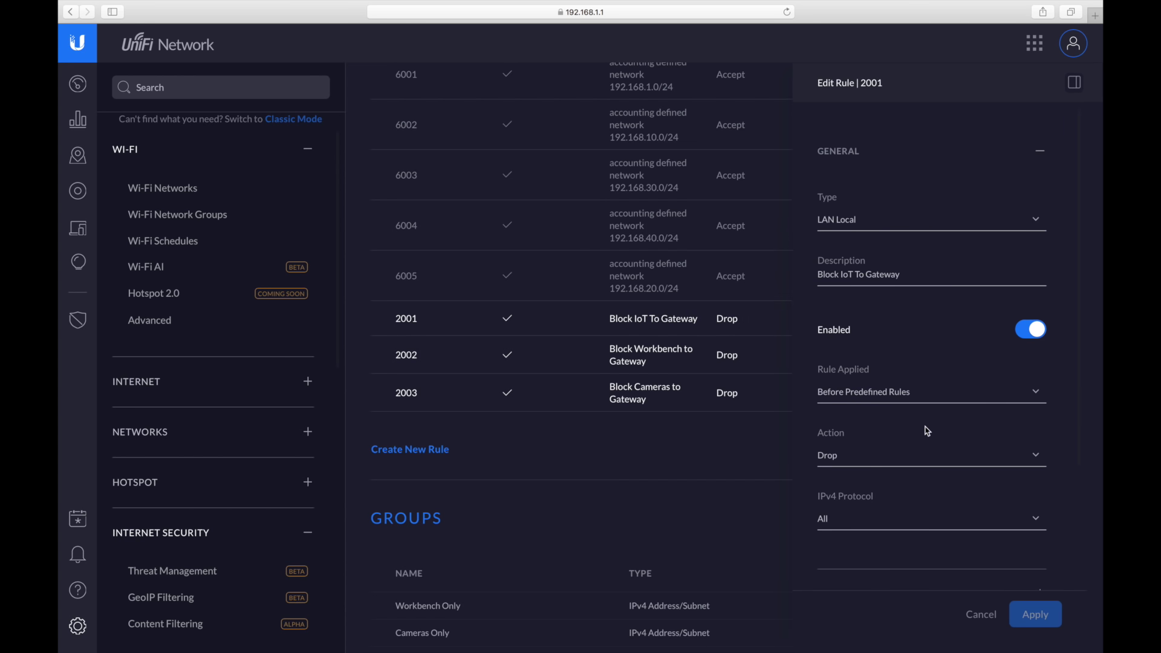
scroll(881, 462, "down", 2)
scroll(880, 463, "down", 1)
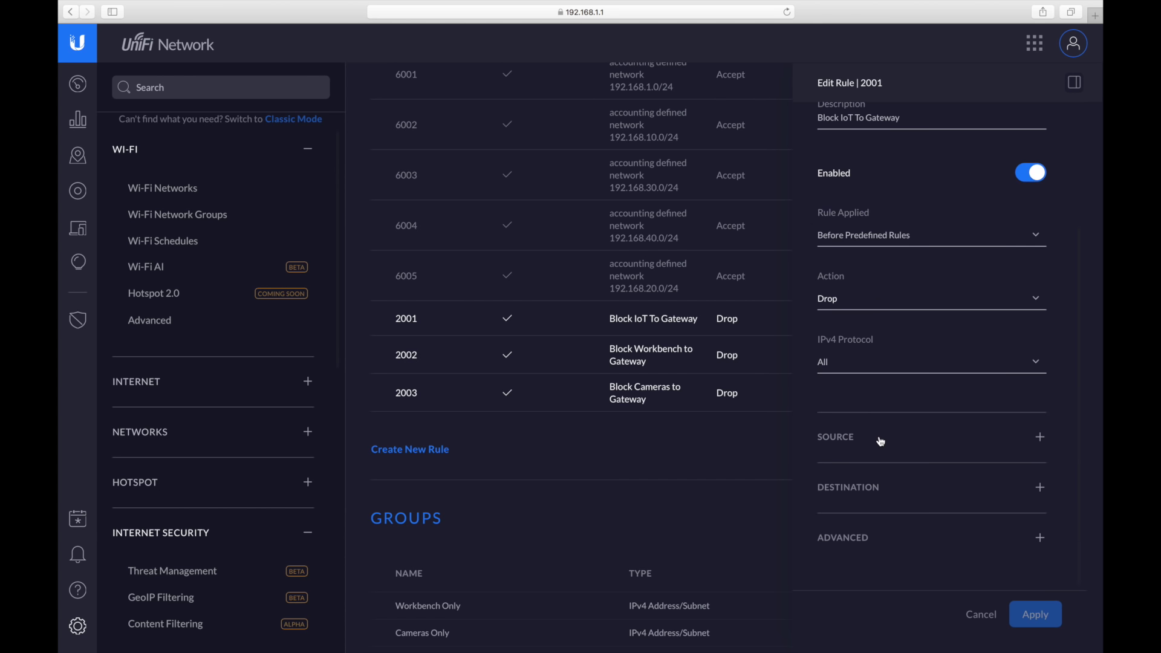
left_click(881, 441)
scroll(881, 441, "down", 2)
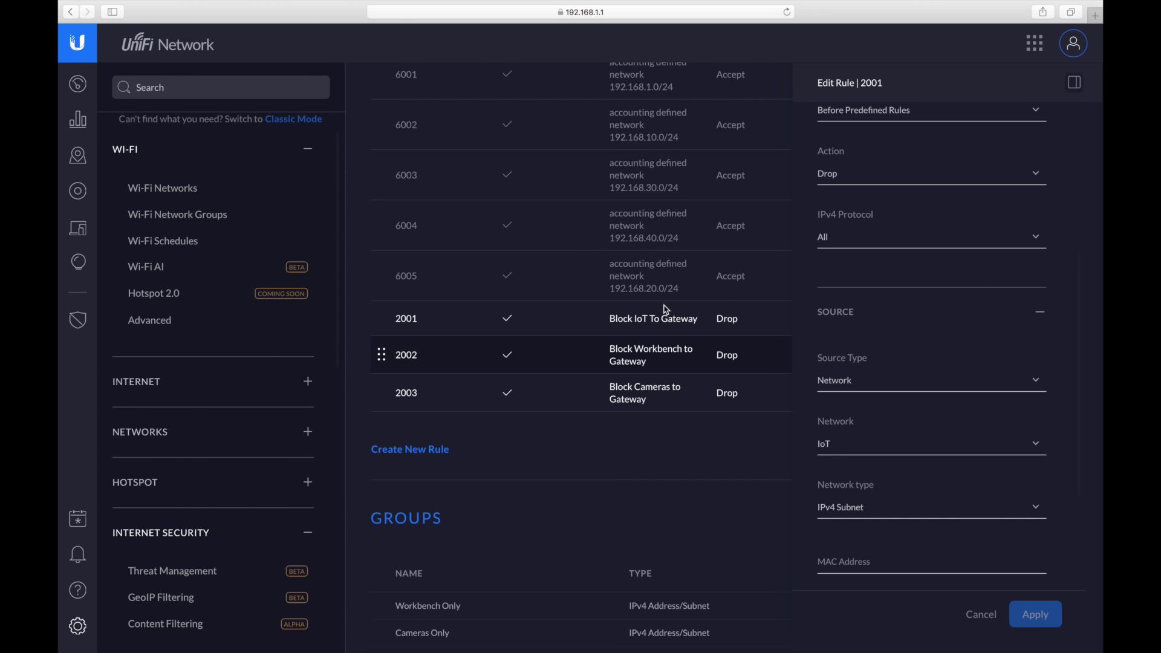
scroll(936, 495, "down", 1)
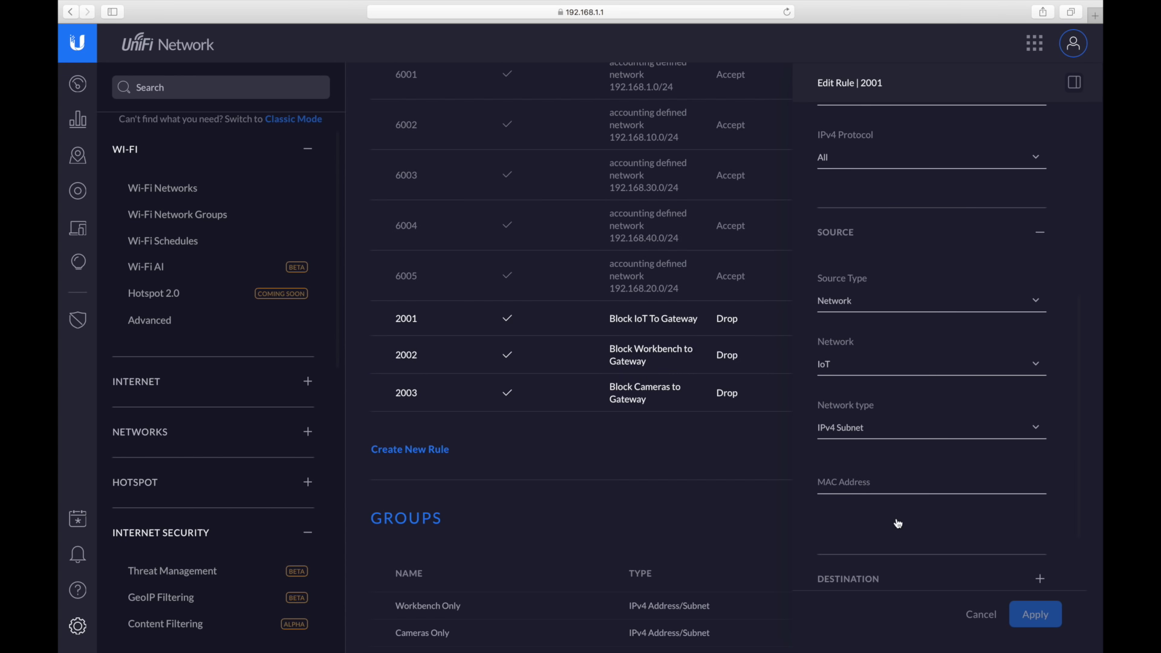
scroll(875, 582, "down", 1)
left_click(891, 501)
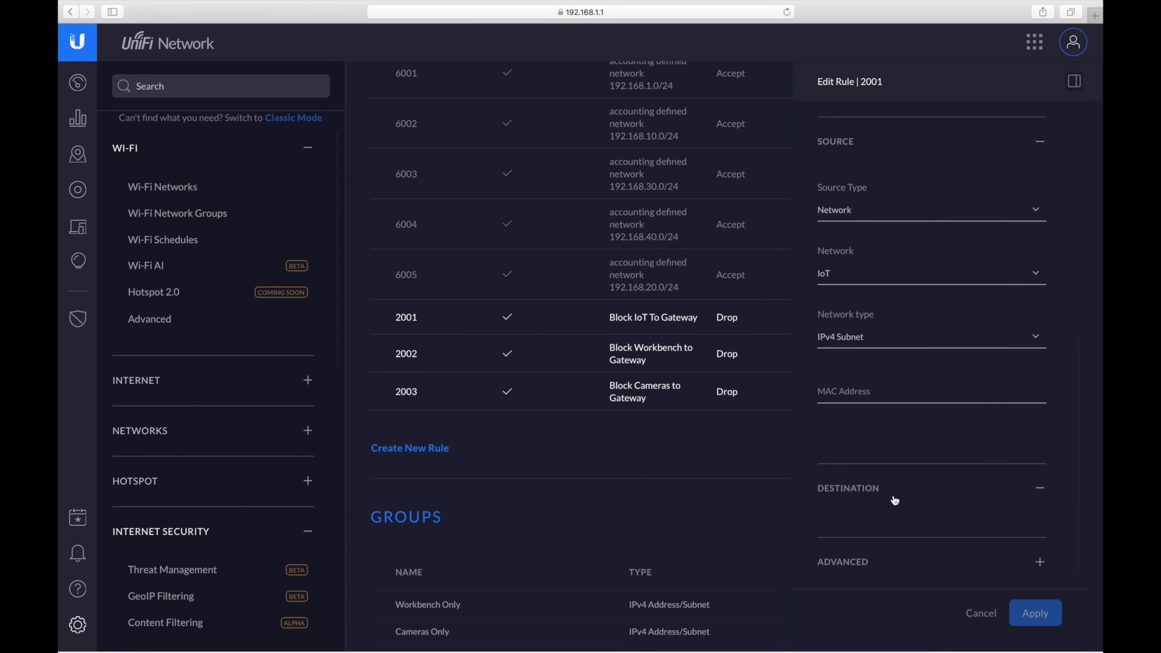
scroll(888, 515, "down", 1)
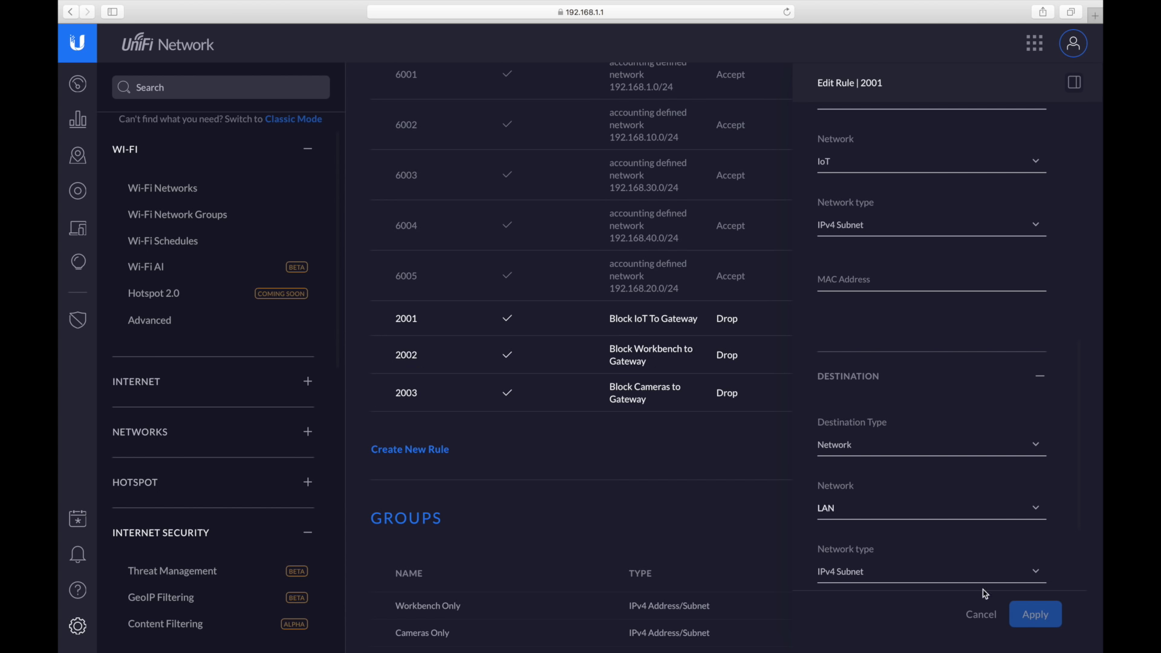
left_click(981, 615)
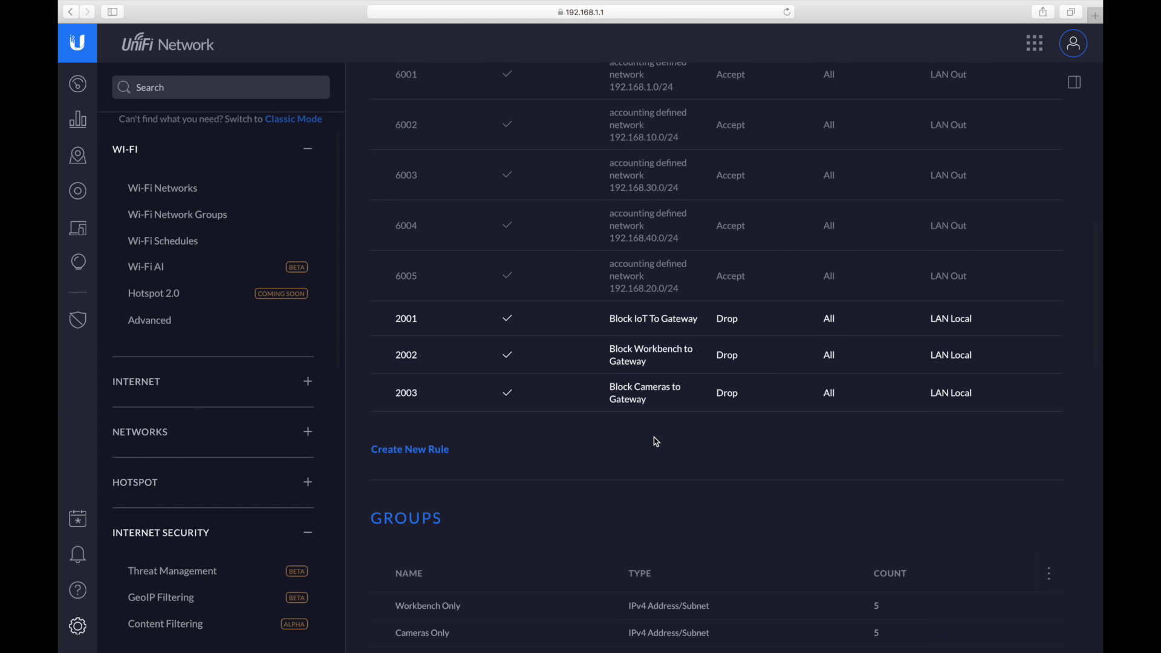
Step: Check the VLAN 10 entry in the network plan spreadsheet's Networks table, and return to UniFi Network to review the LAN rules
scroll(656, 442, "up", 10)
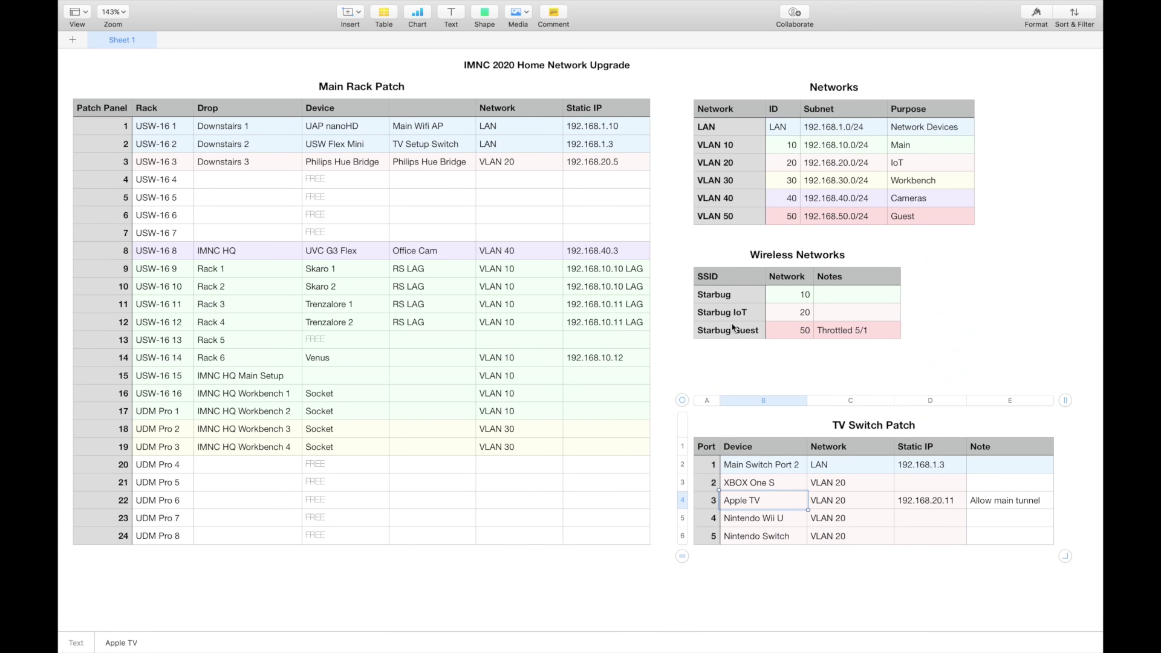
left_click(743, 149)
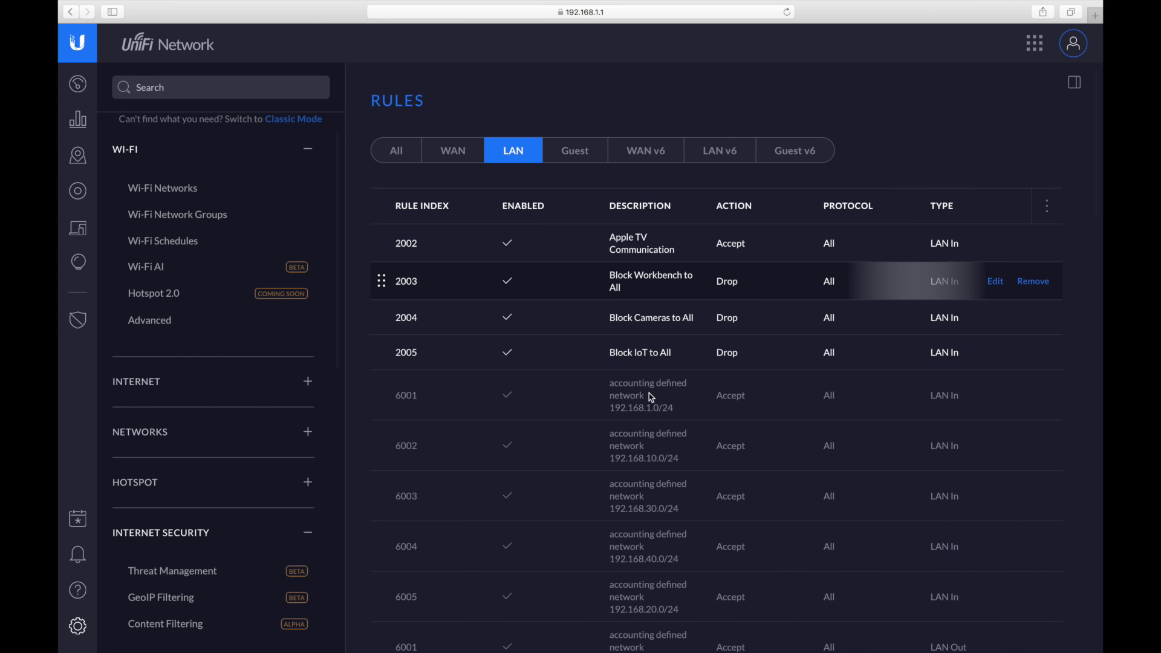
scroll(652, 398, "down", 10)
scroll(651, 397, "up", 10)
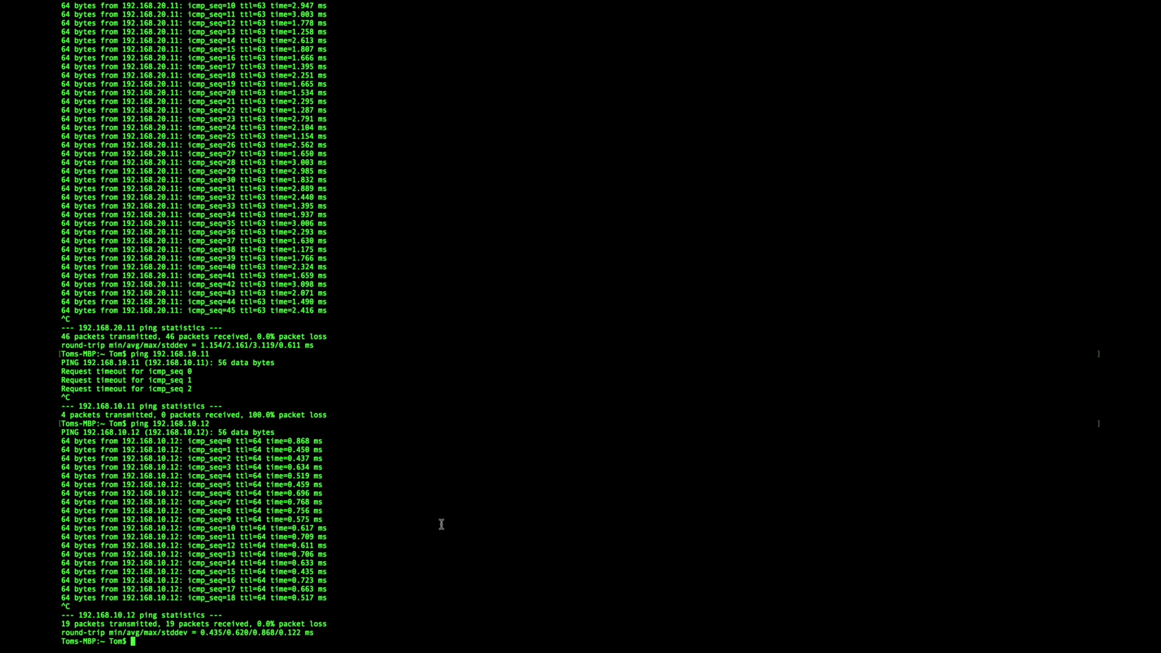
Step: Switch to the terminal and ping 192.168.1.1 and 192.168.1.2, stopping each ping after a few packets
type("ping 192.168.1.1")
key("Return")
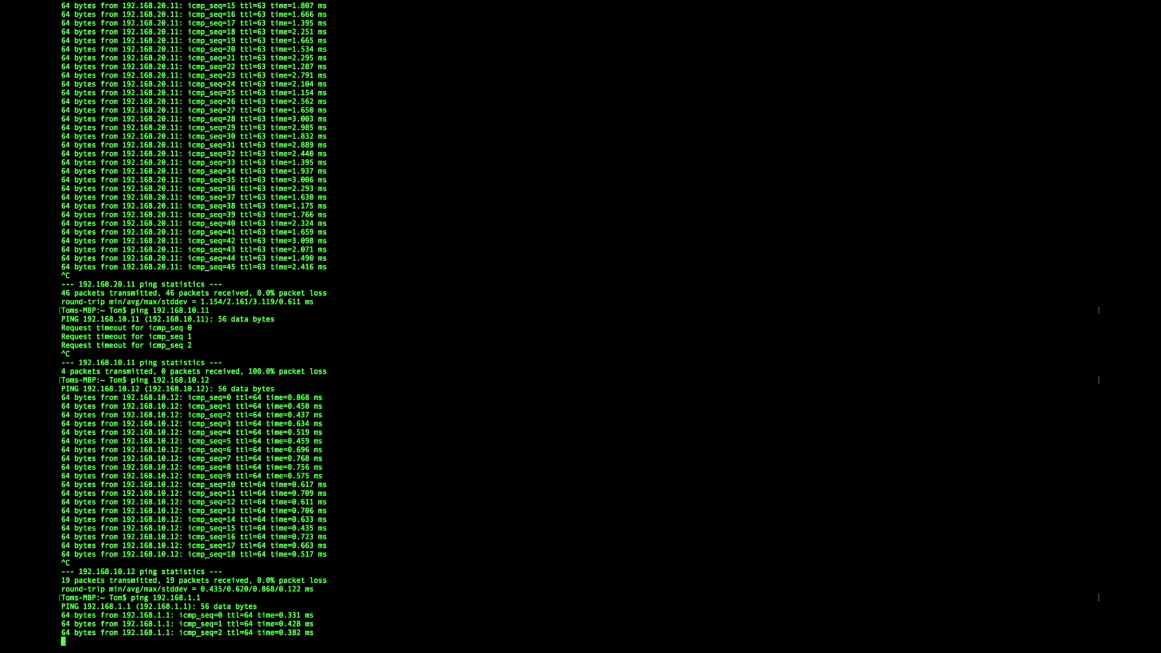
key("ctrl+c")
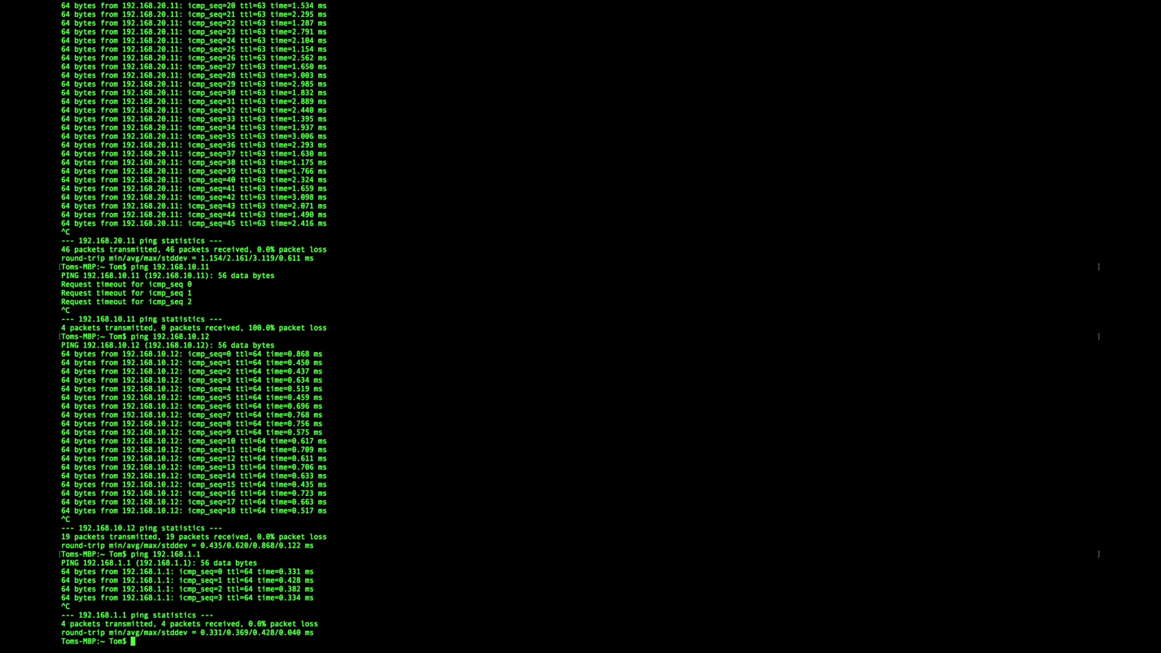
type("ping 192.168.1.2")
key("Return")
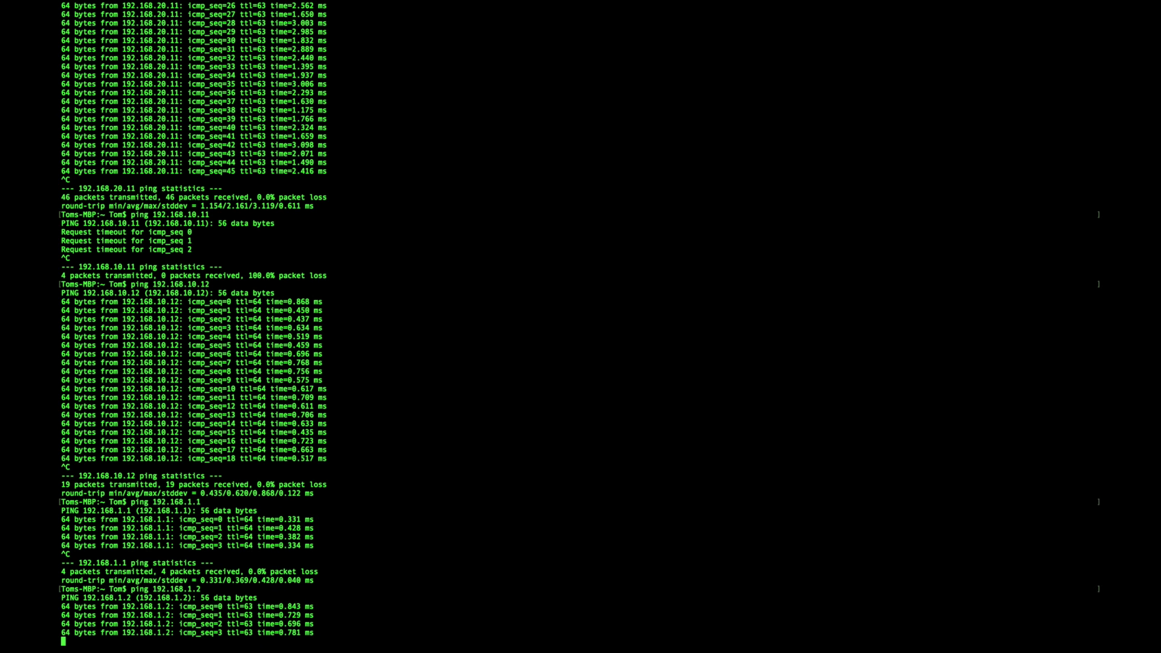
key("ctrl+c")
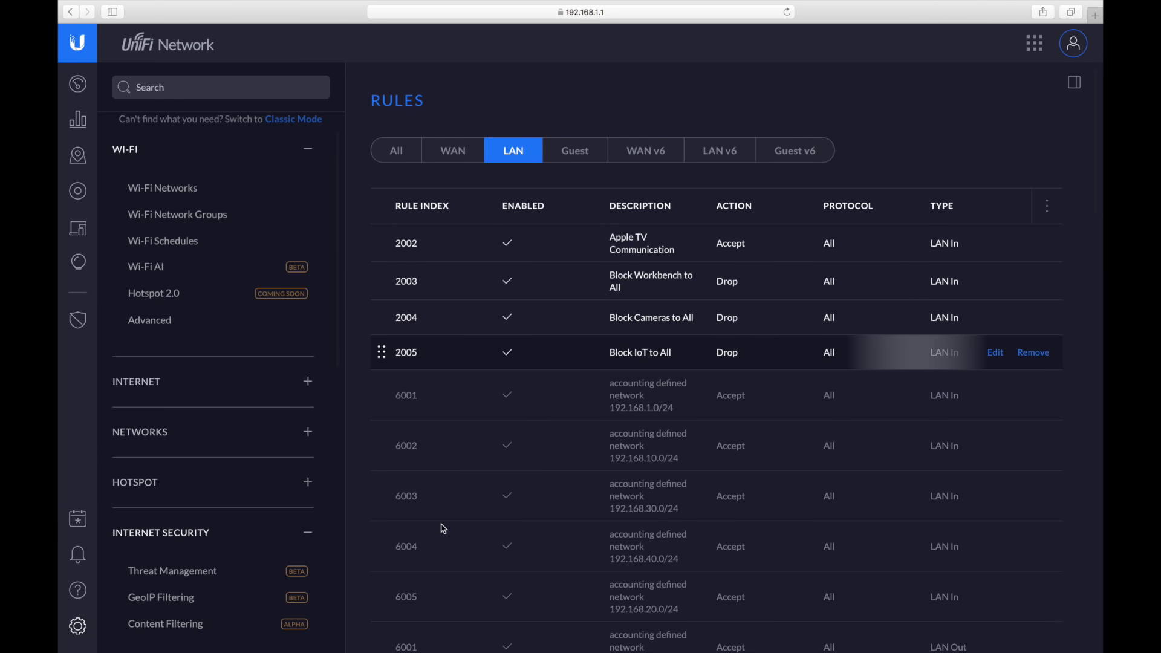
Step: Return to UniFi Network, show the Guest firewall rules, and open the Block Guest to Gateway rule to check its type
left_click(583, 158)
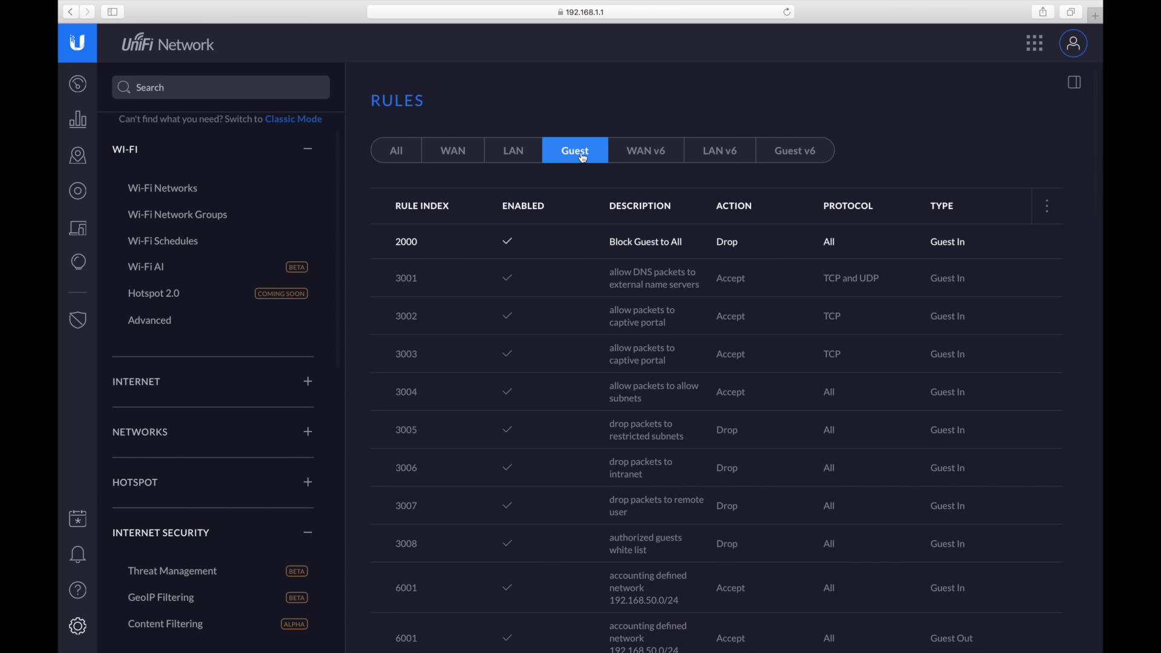
scroll(581, 161, "down", 3)
scroll(663, 558, "down", 3)
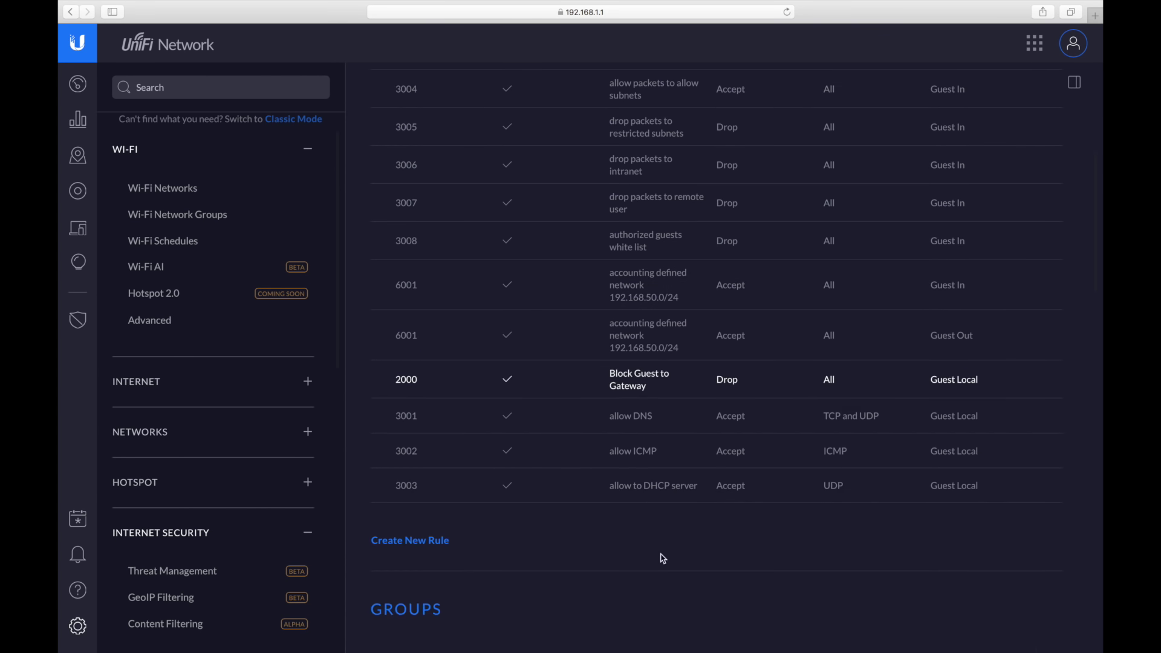
mouse_move(655, 376)
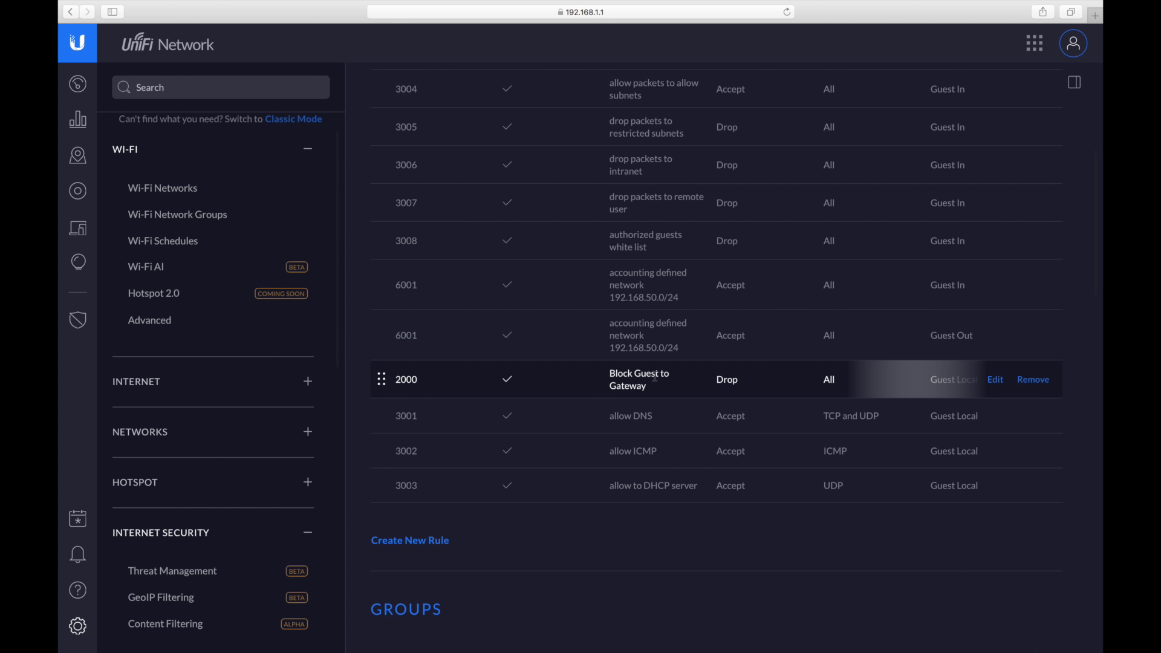
left_click(994, 380)
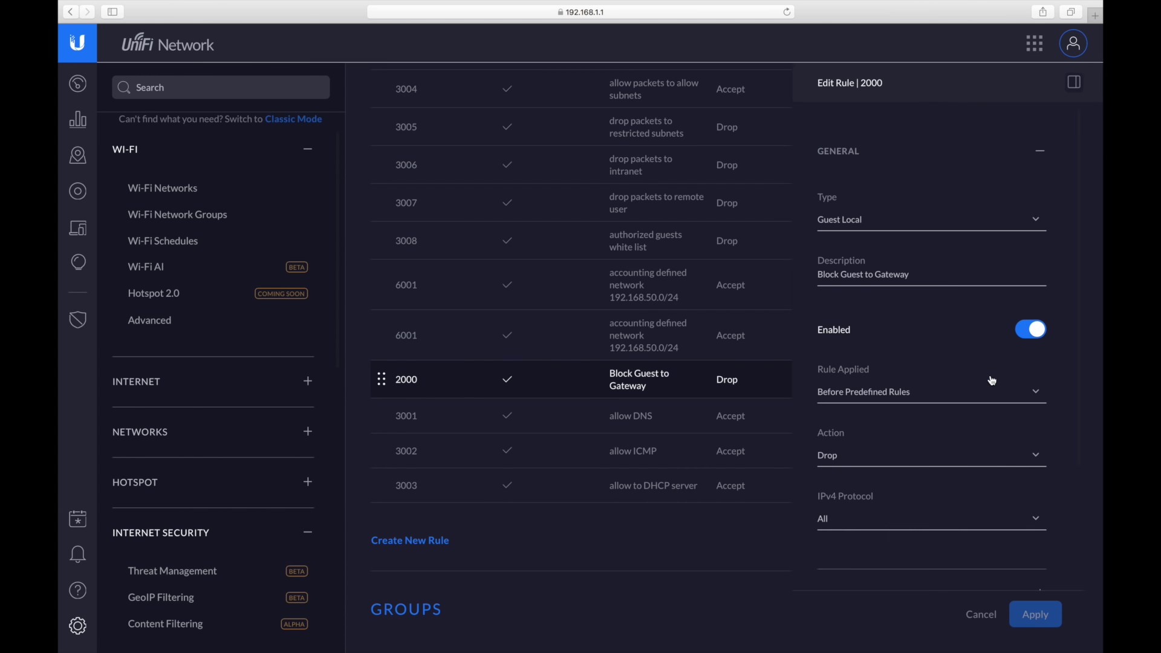
left_click(911, 225)
left_click(901, 224)
Step: Examine the source and destination settings of the Block Guest to Gateway rule, and close it without applying changes
scroll(844, 380, "down", 5)
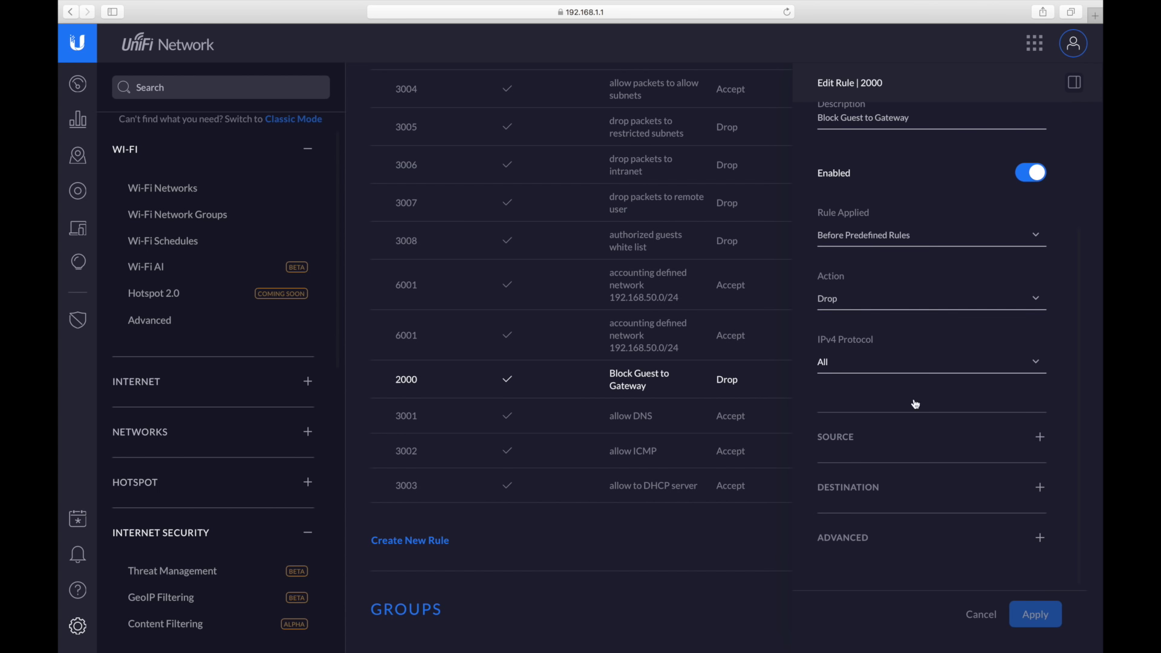
left_click(925, 446)
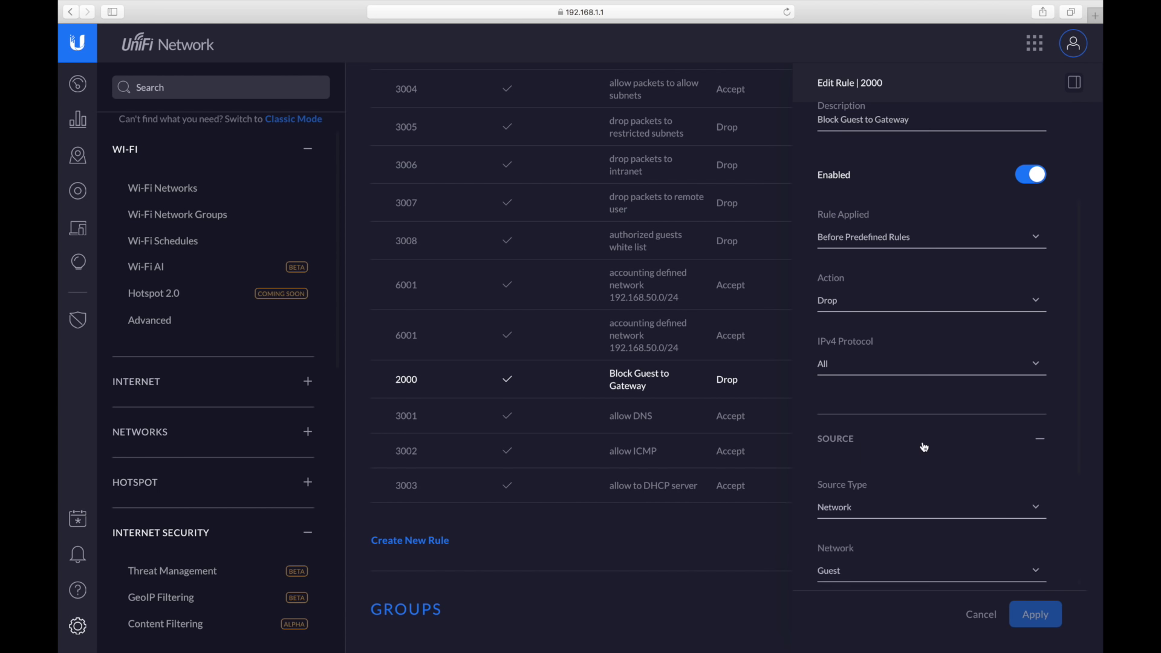
scroll(889, 446, "down", 3)
scroll(881, 471, "down", 2)
left_click(874, 493)
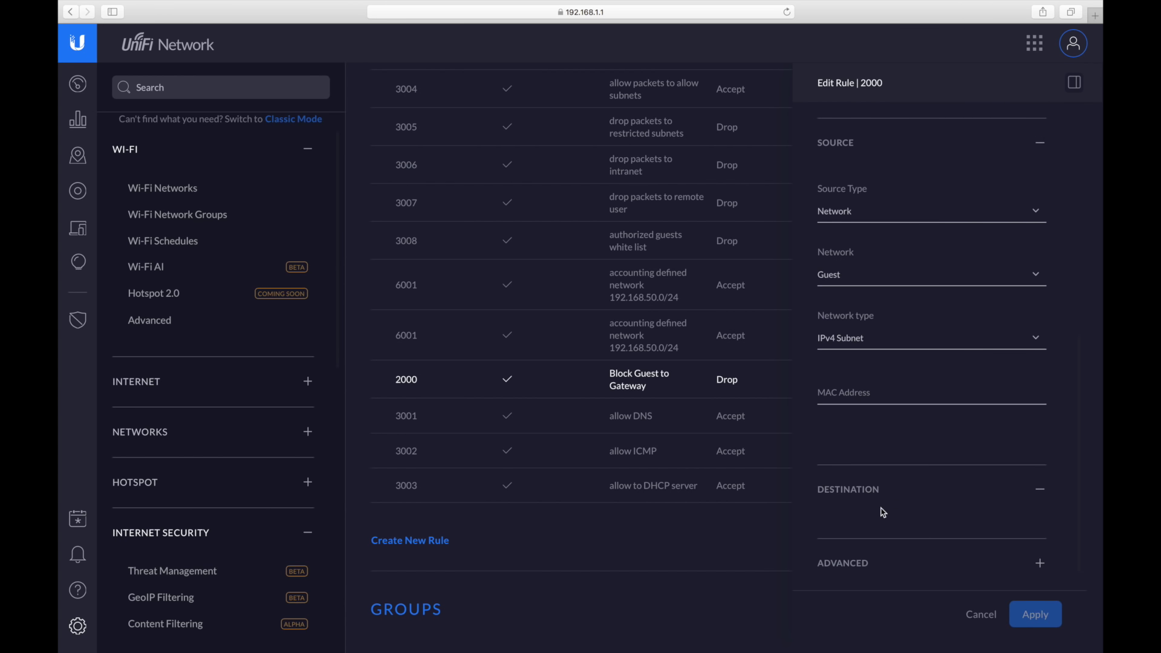
scroll(895, 477, "down", 2)
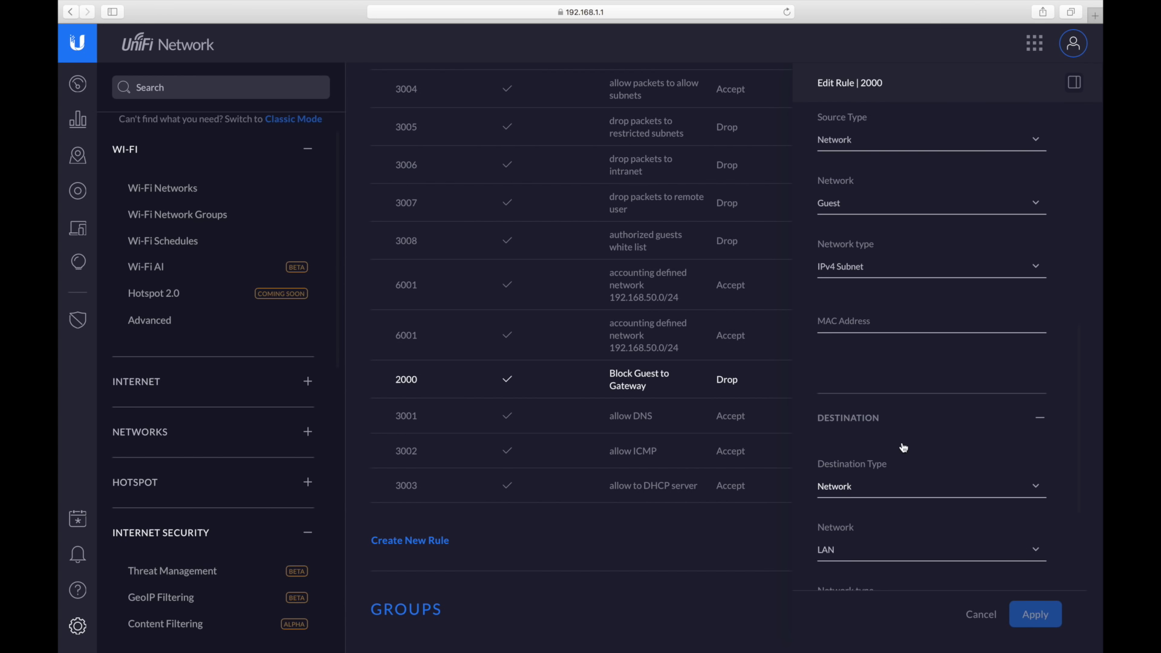
left_click(981, 615)
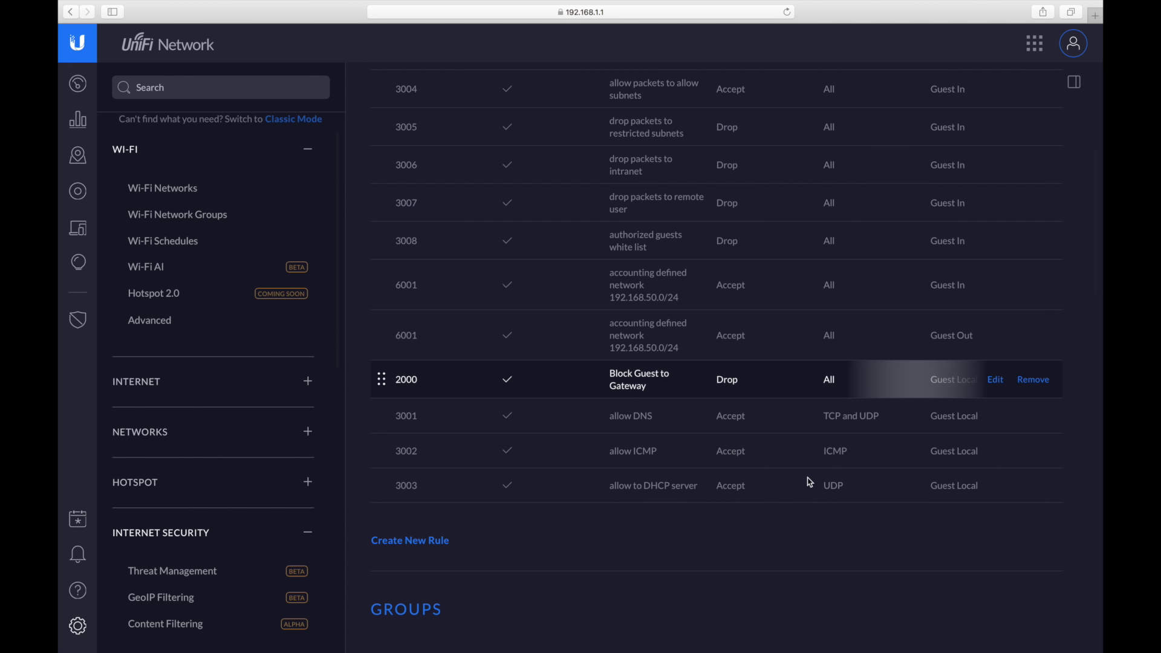
Step: Open the Block Guest to All rule in the Guest firewall rules and check its type and other general settings
scroll(763, 379, "up", 5)
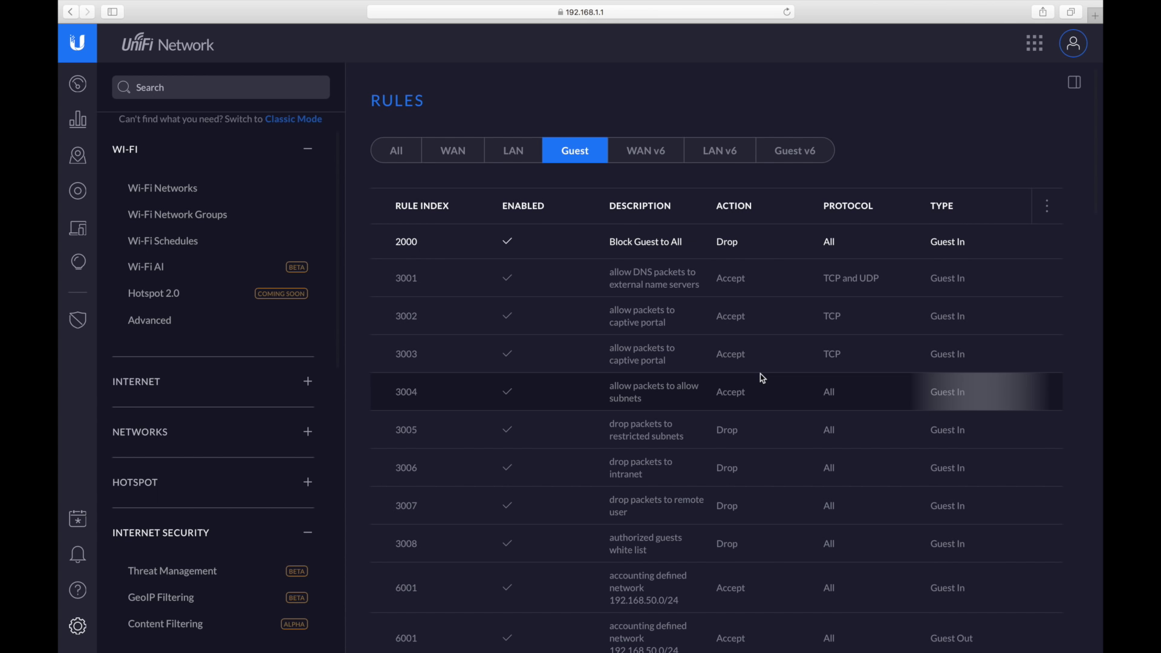
mouse_move(665, 246)
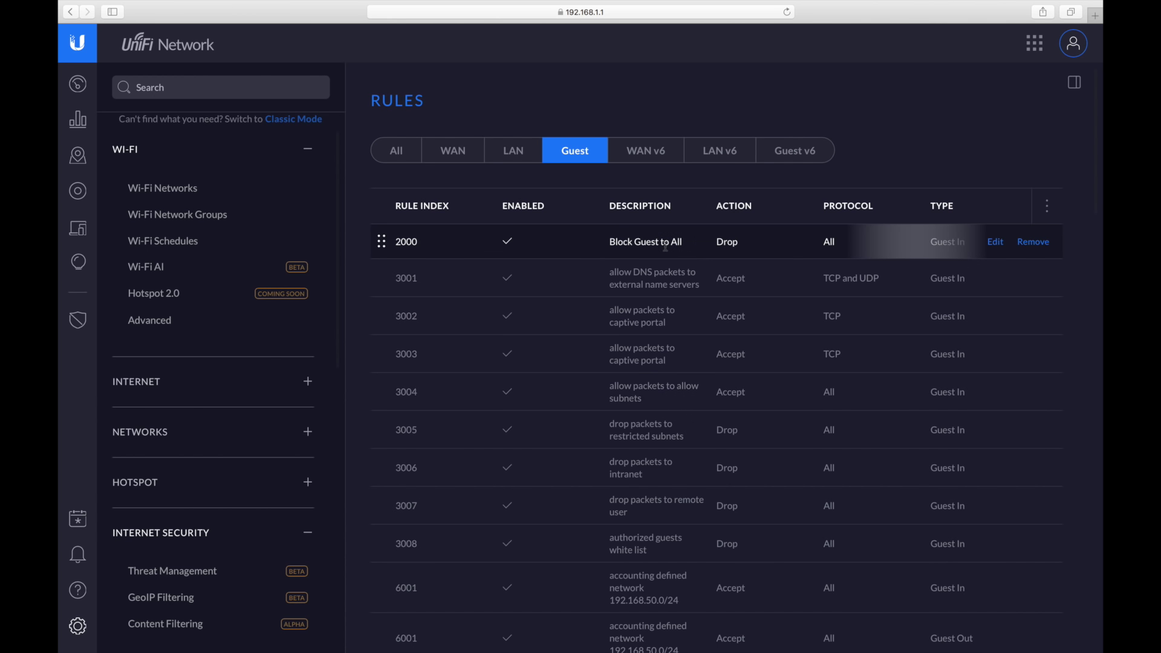
left_click(1004, 245)
left_click(921, 224)
left_click(921, 224)
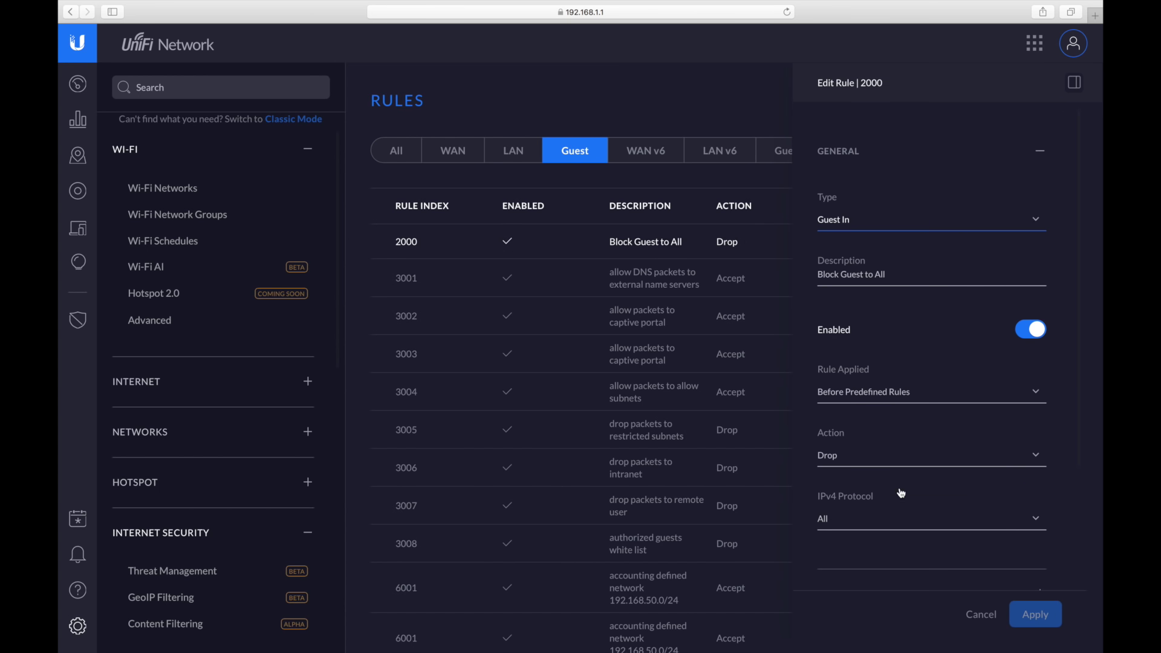
scroll(902, 493, "down", 3)
scroll(900, 491, "down", 1)
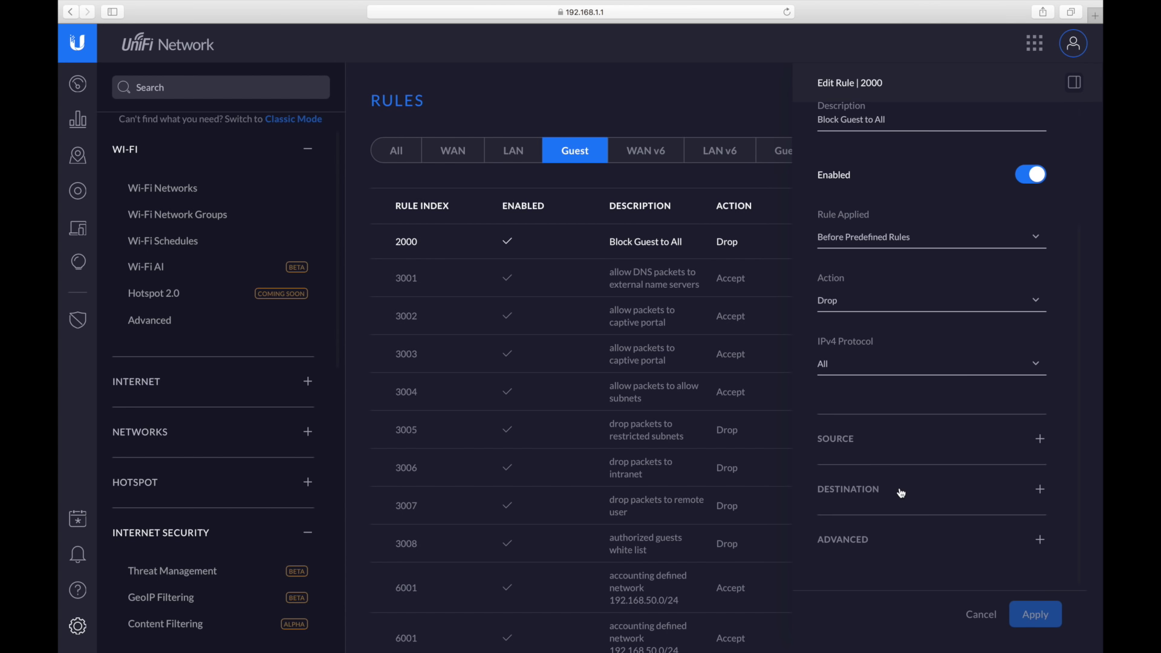
scroll(878, 455, "down", 1)
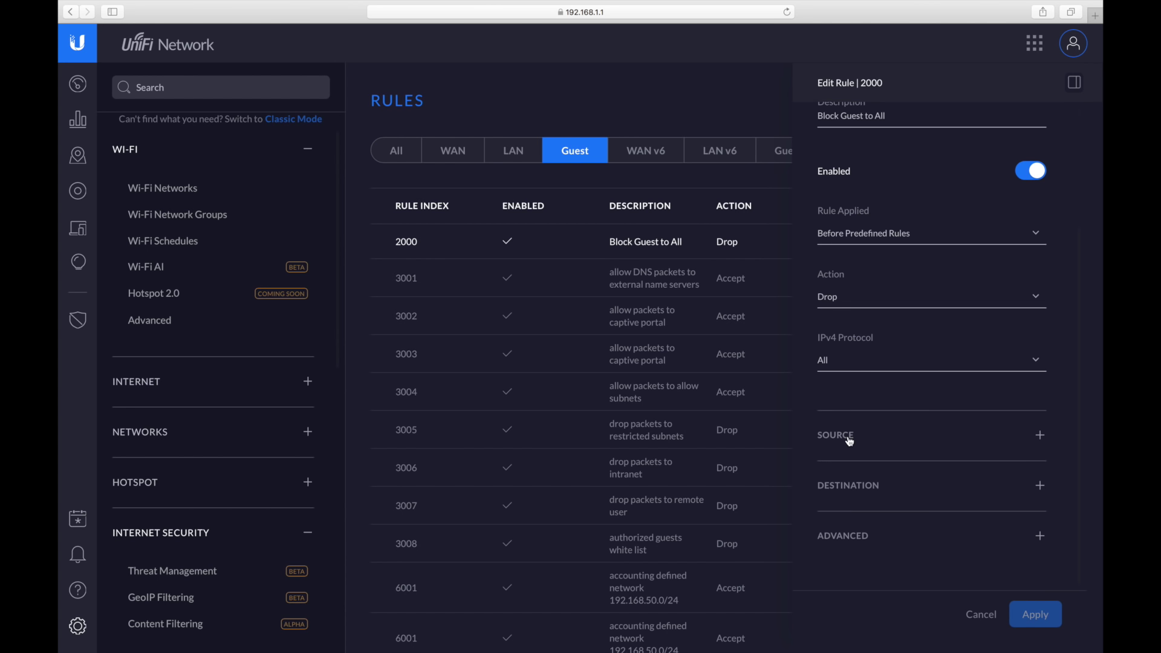
Step: Examine the source and destination settings of the Block Guest to All rule, and close it without applying changes
left_click(905, 447)
scroll(873, 508, "down", 5)
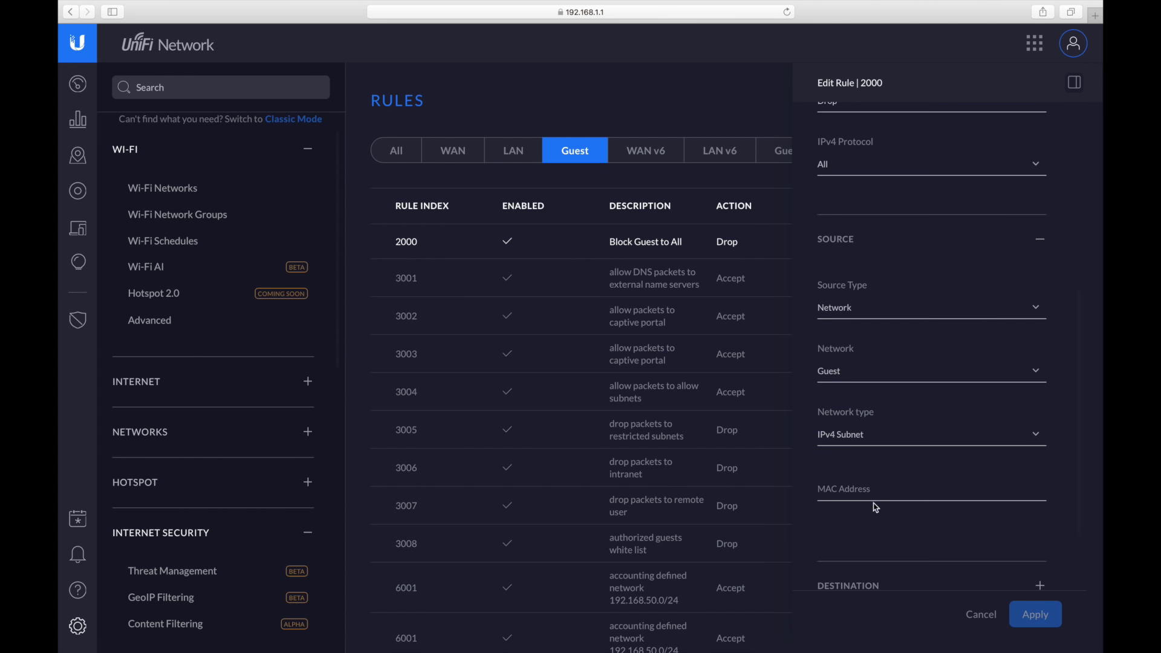
scroll(871, 511, "down", 3)
left_click(868, 500)
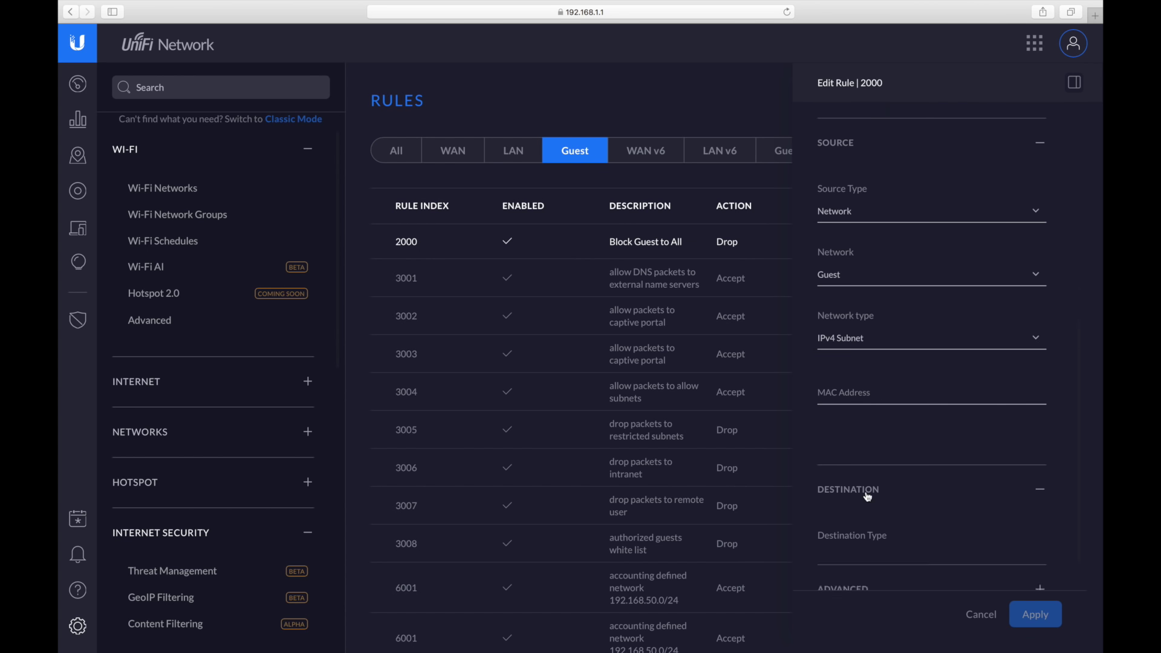
scroll(869, 497, "down", 4)
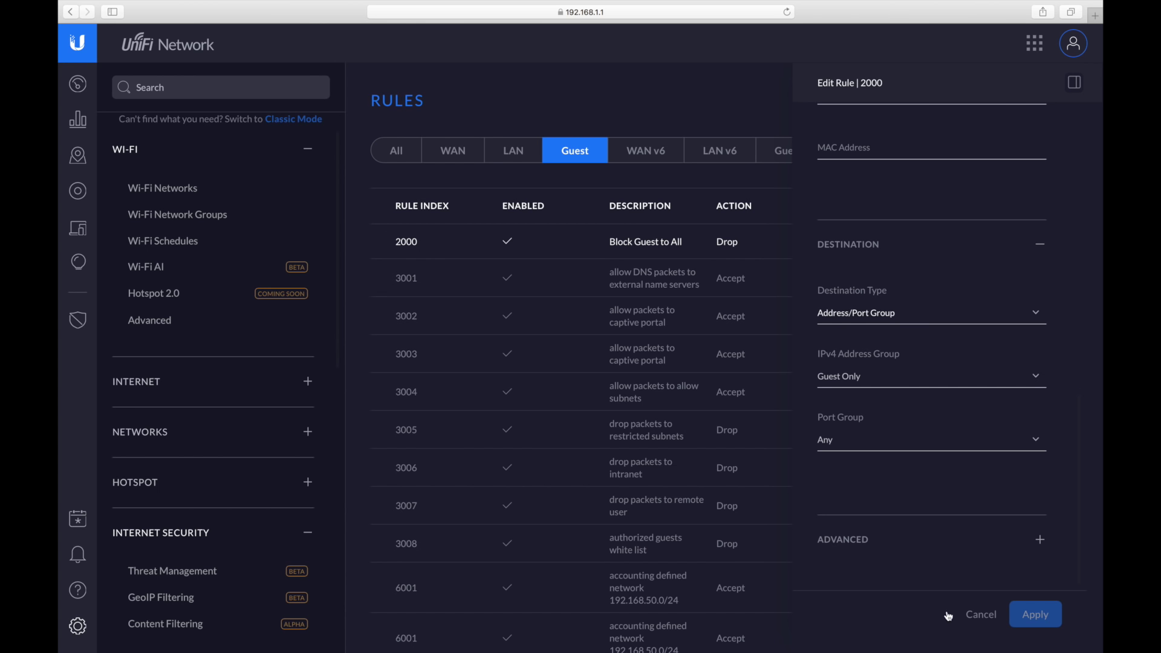
left_click(981, 614)
Step: Show all firewall rules together and review the custom LAN and Guest rules through the whole list
mouse_move(587, 261)
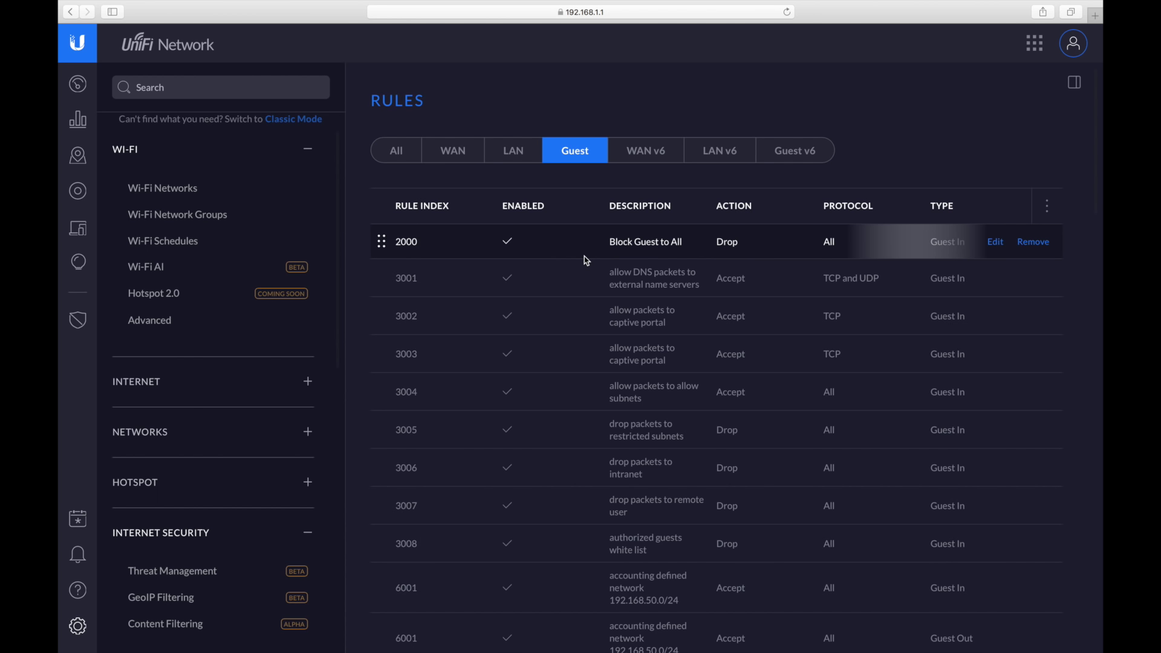
left_click(396, 150)
scroll(645, 407, "down", 5)
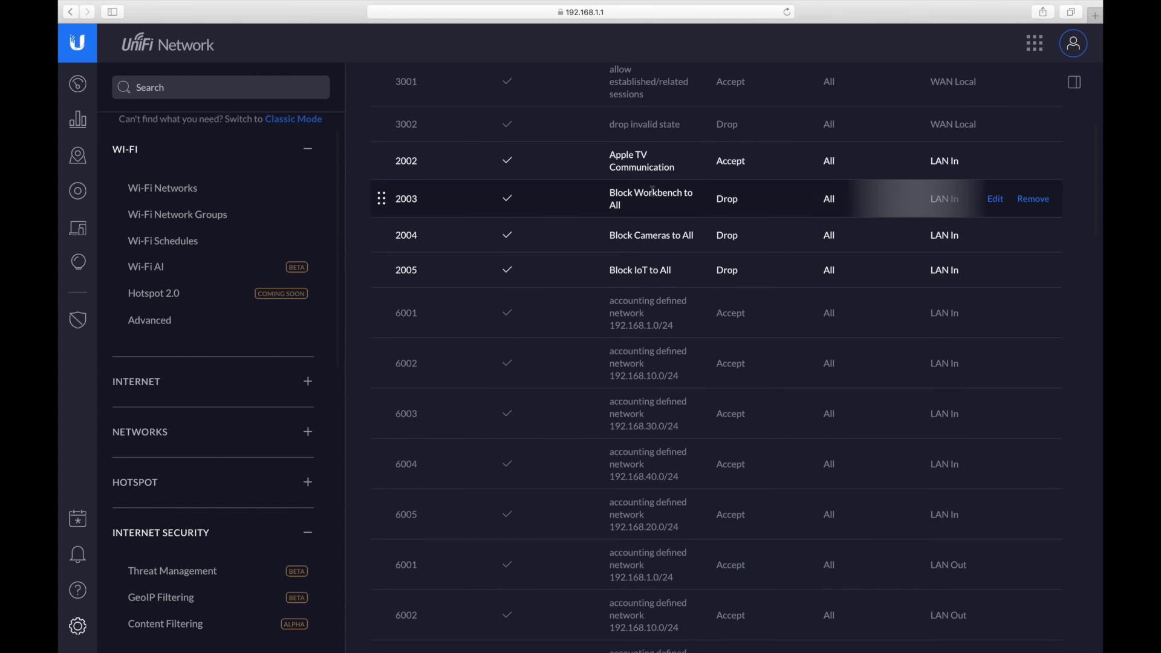
scroll(647, 189, "up", 3)
scroll(654, 195, "down", 3)
scroll(654, 196, "down", 15)
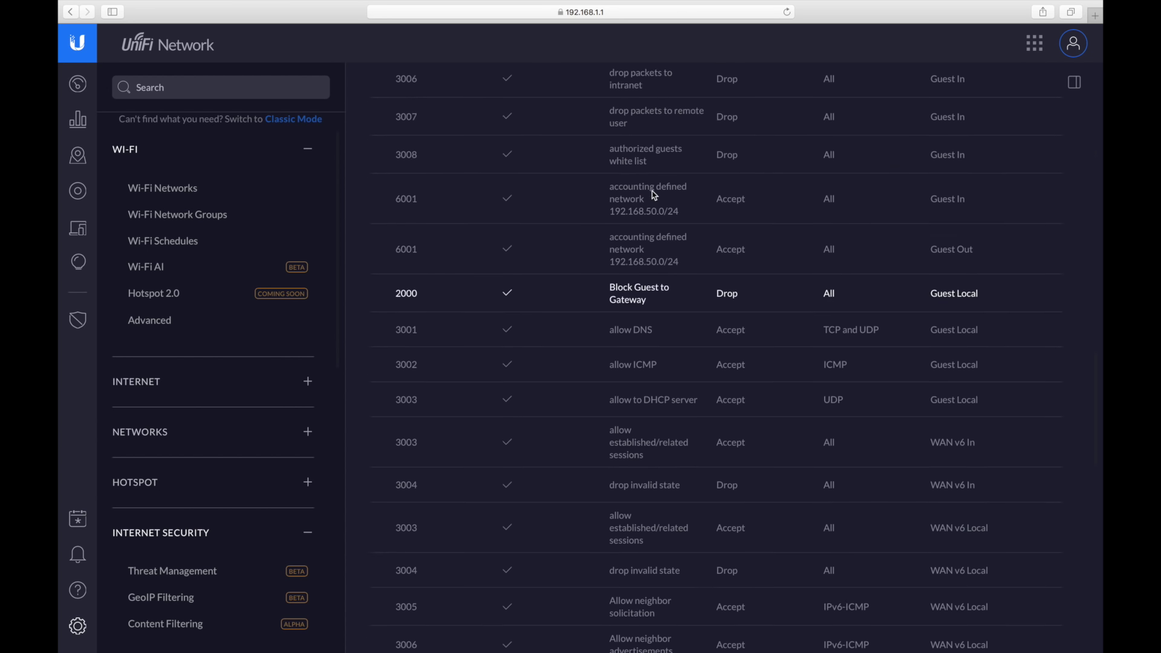
scroll(655, 195, "down", 4)
scroll(655, 195, "up", 20)
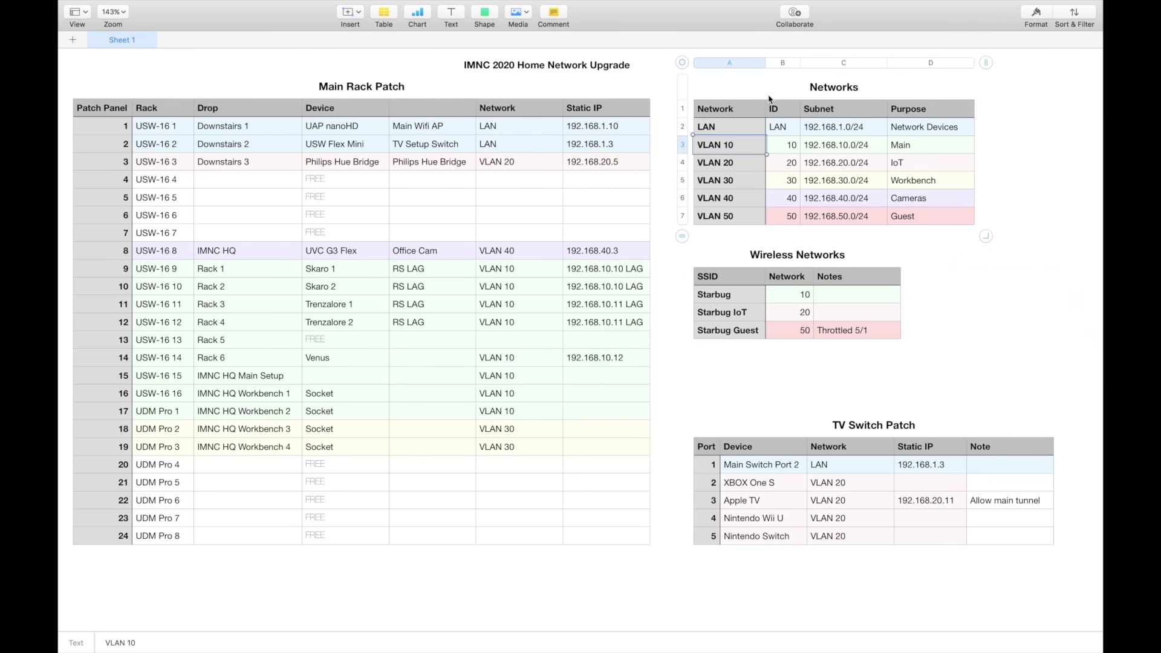
Step: Check VLAN 10 in the network plan spreadsheet, and ping 192.168.20.11 from the terminal, stopping the ping after several replies
left_click(780, 148)
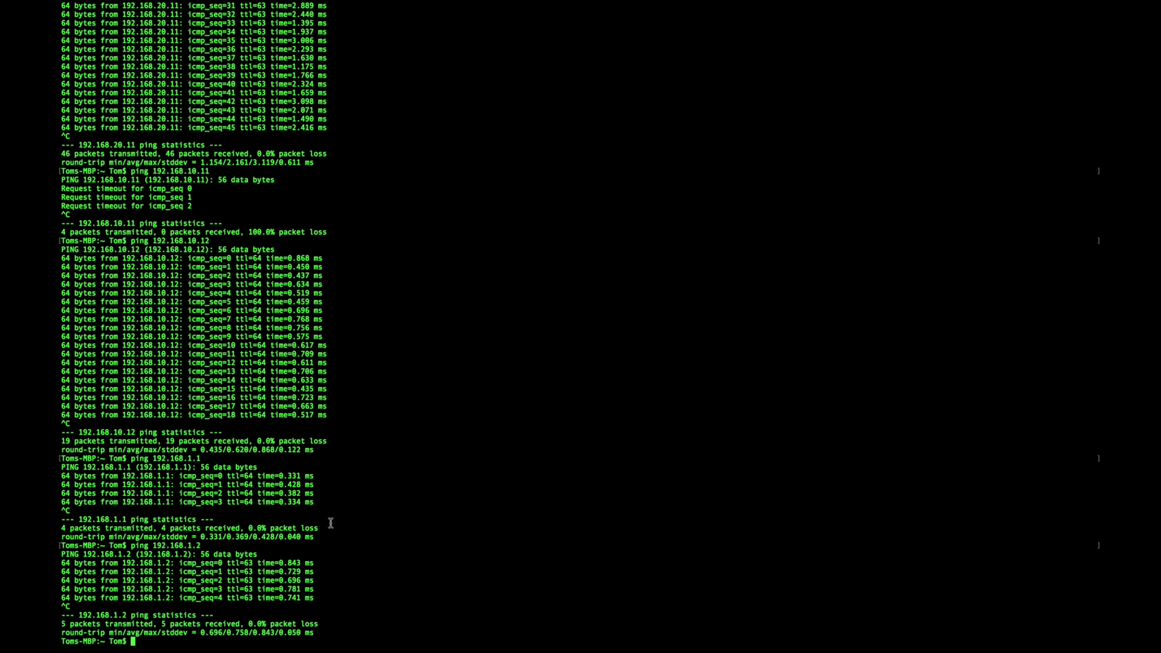
type("ping 192.168.20.11")
key("Return")
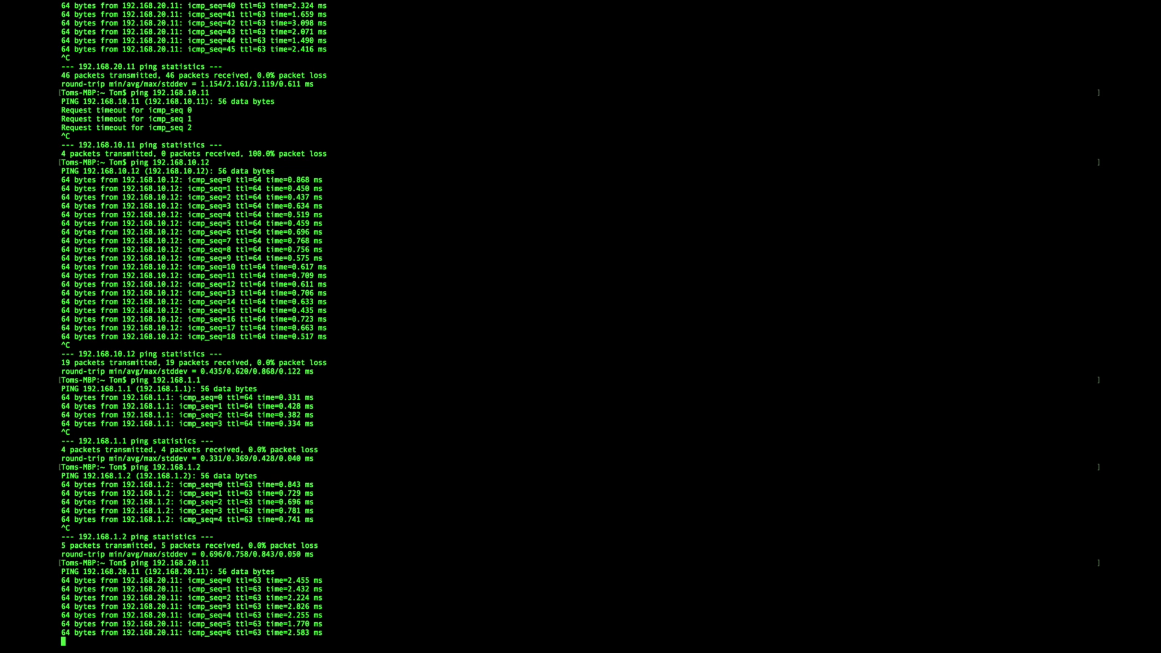
key("ctrl+Right")
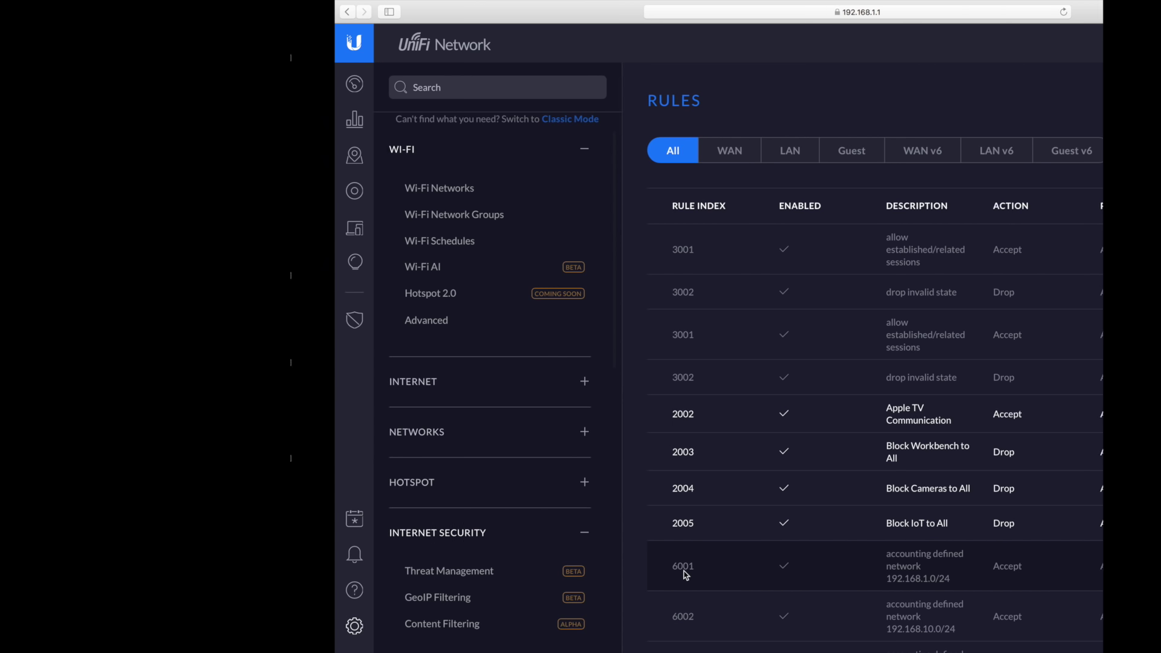
key("ctrl+Left")
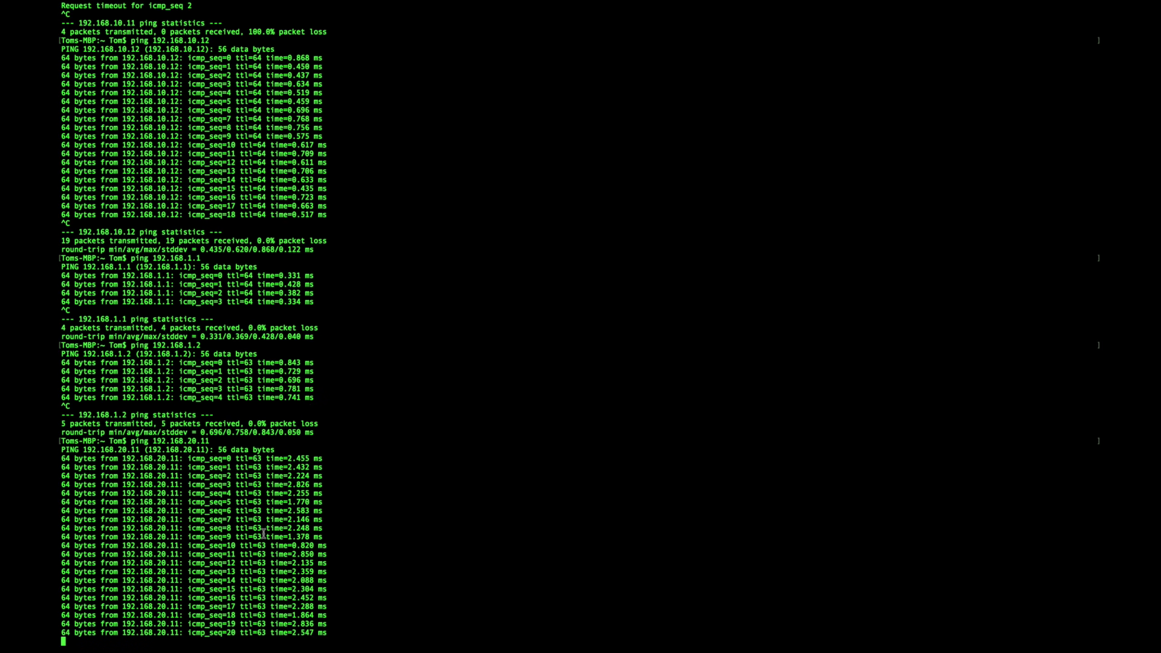
key("ctrl+c")
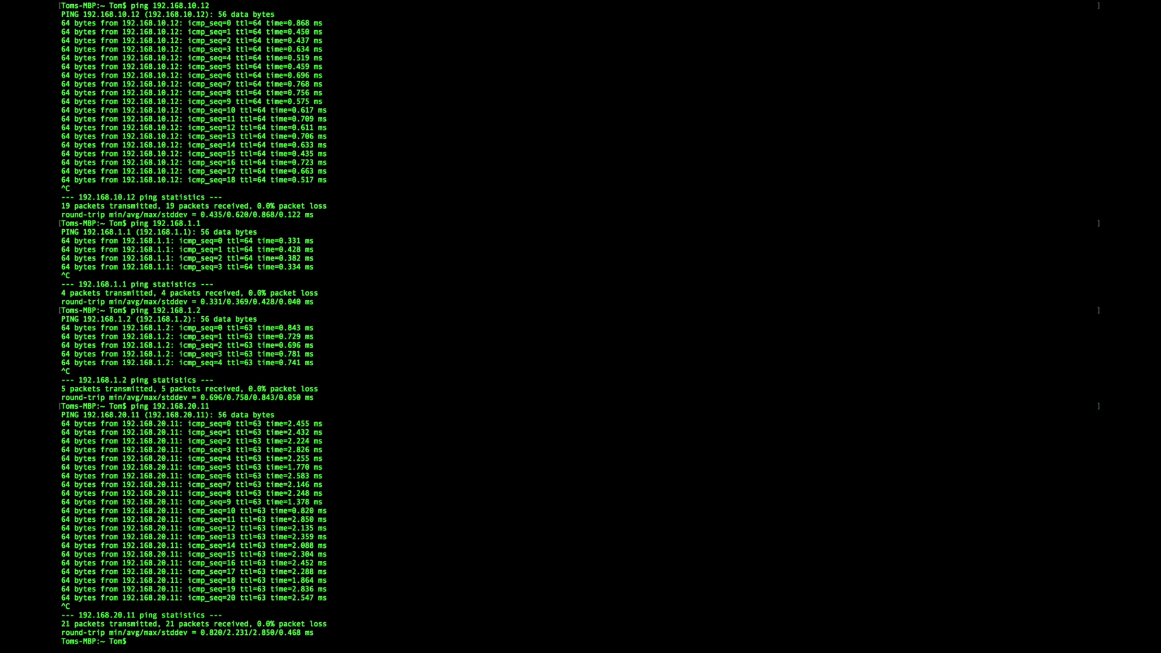
Step: Turn on the Mac's Wi-Fi, join the Starbug IoT network by entering the Wi-Fi password, and check the active connection
key("ctrl+Right")
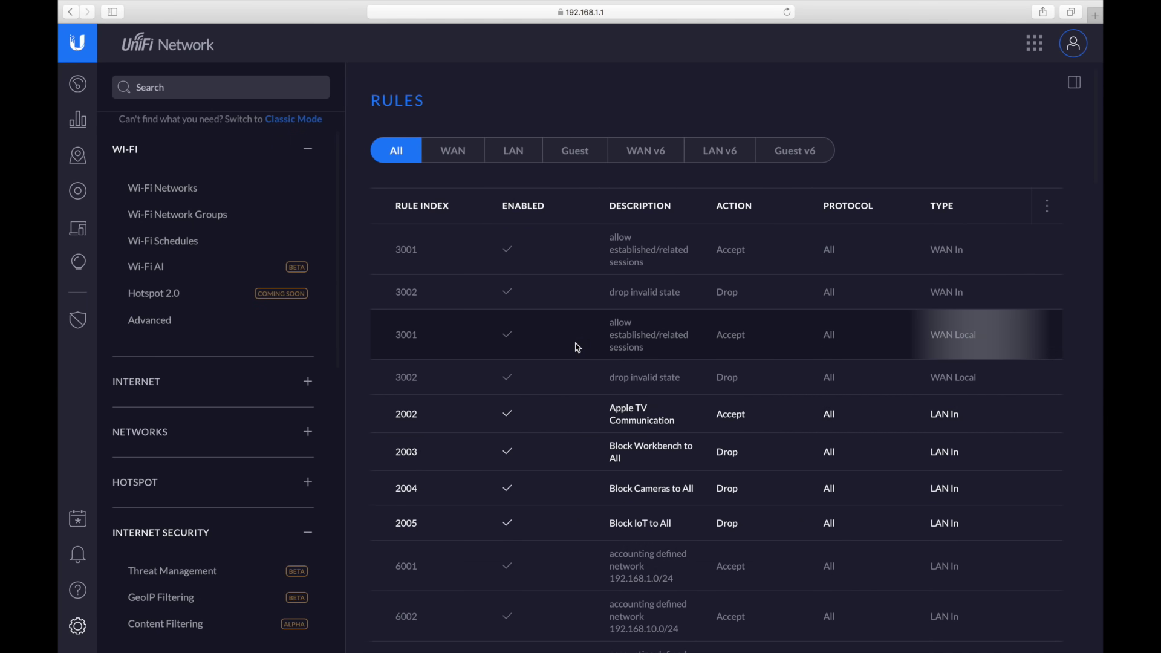
mouse_move(941, 4)
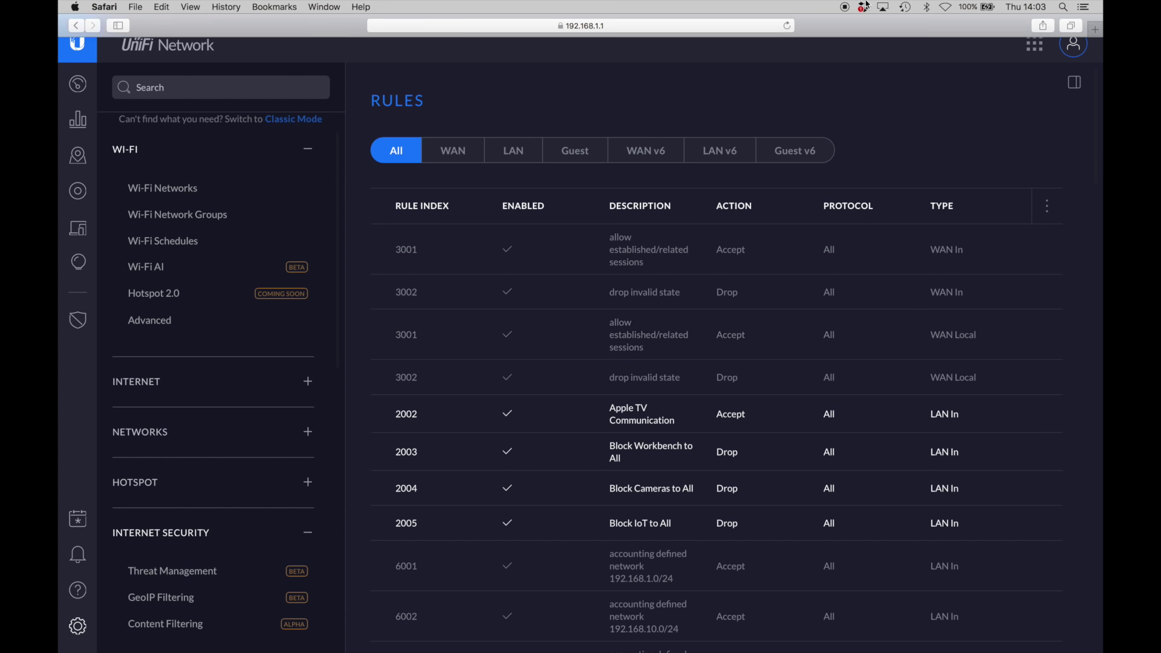
left_click(947, 7)
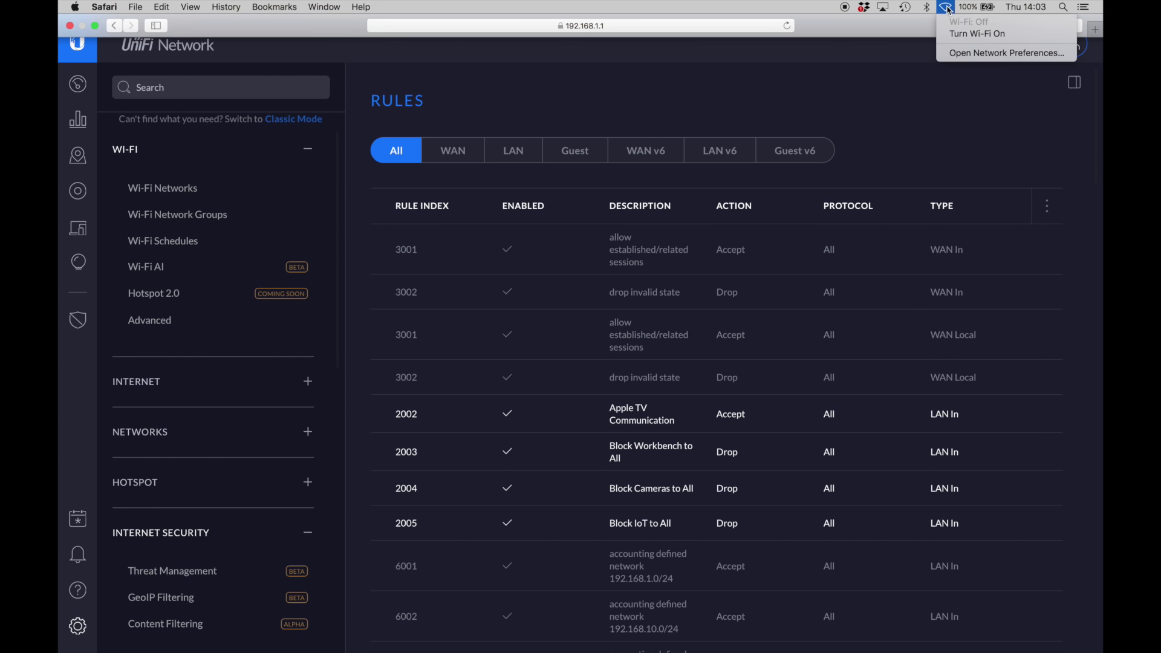
left_click(954, 38)
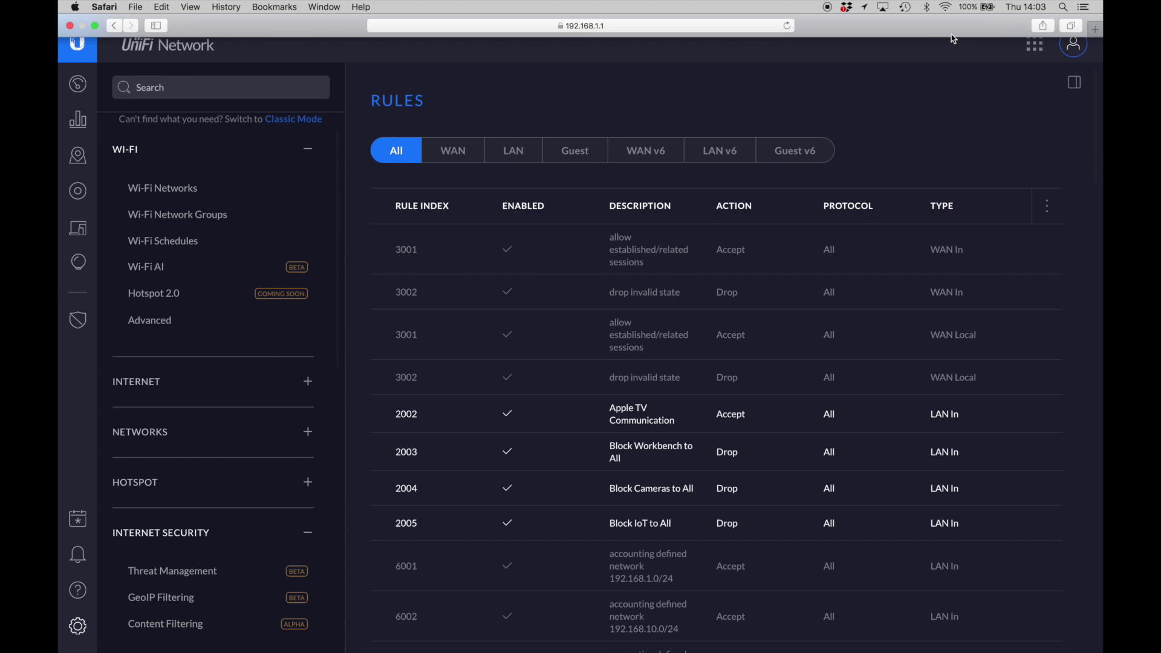
left_click(947, 8)
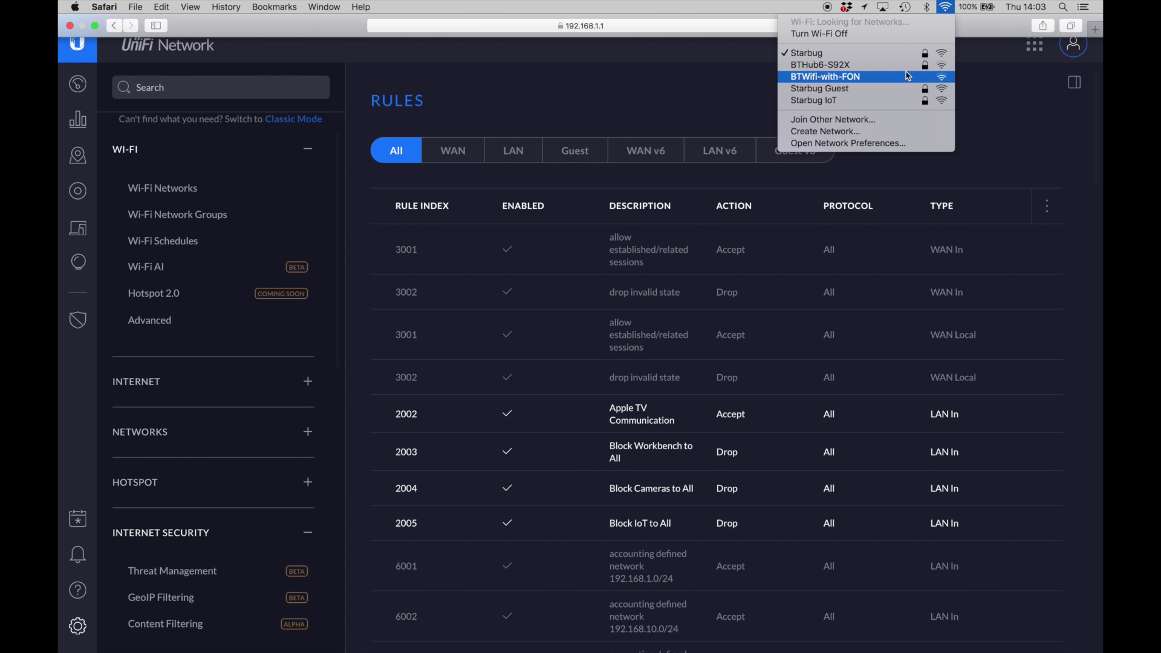
left_click(881, 104)
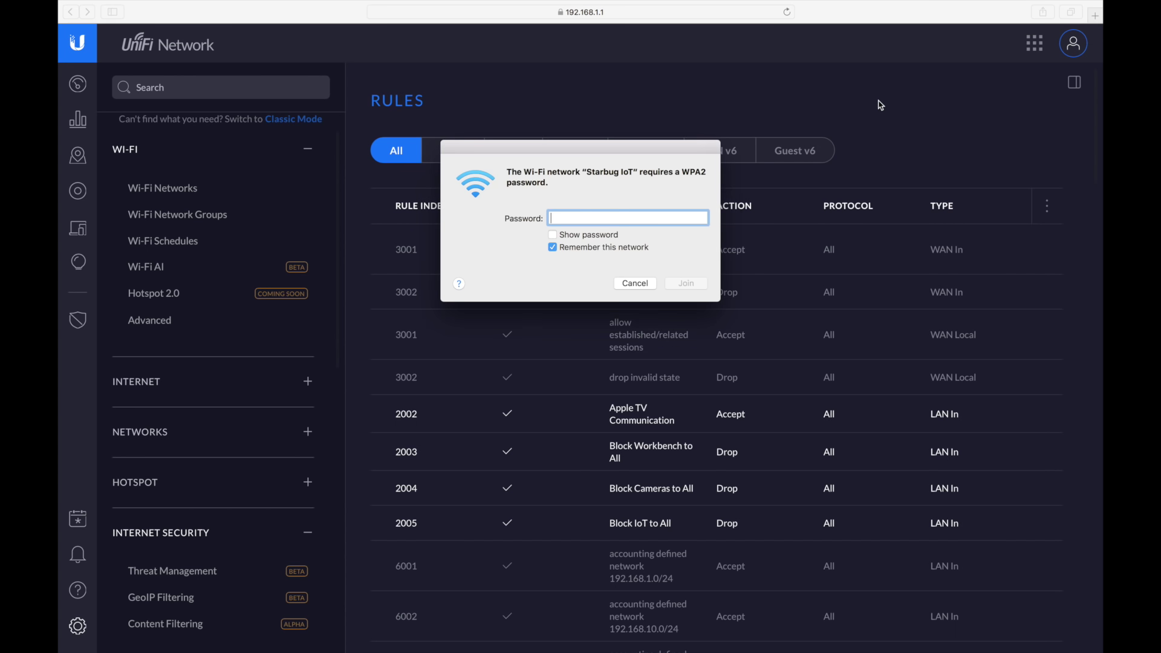
type("•••")
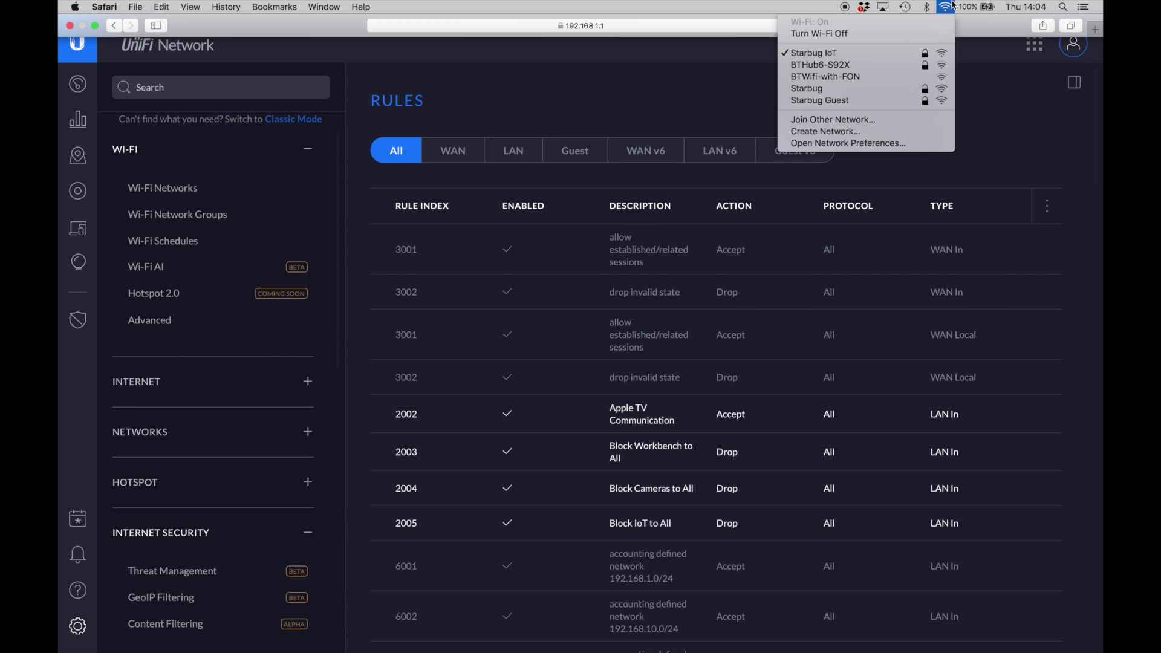
left_click(952, 6)
Step: Switch to the terminal and ping 192.168.20.11 over the Starbug IoT connection, stopping after a few packets
key("ctrl+Left")
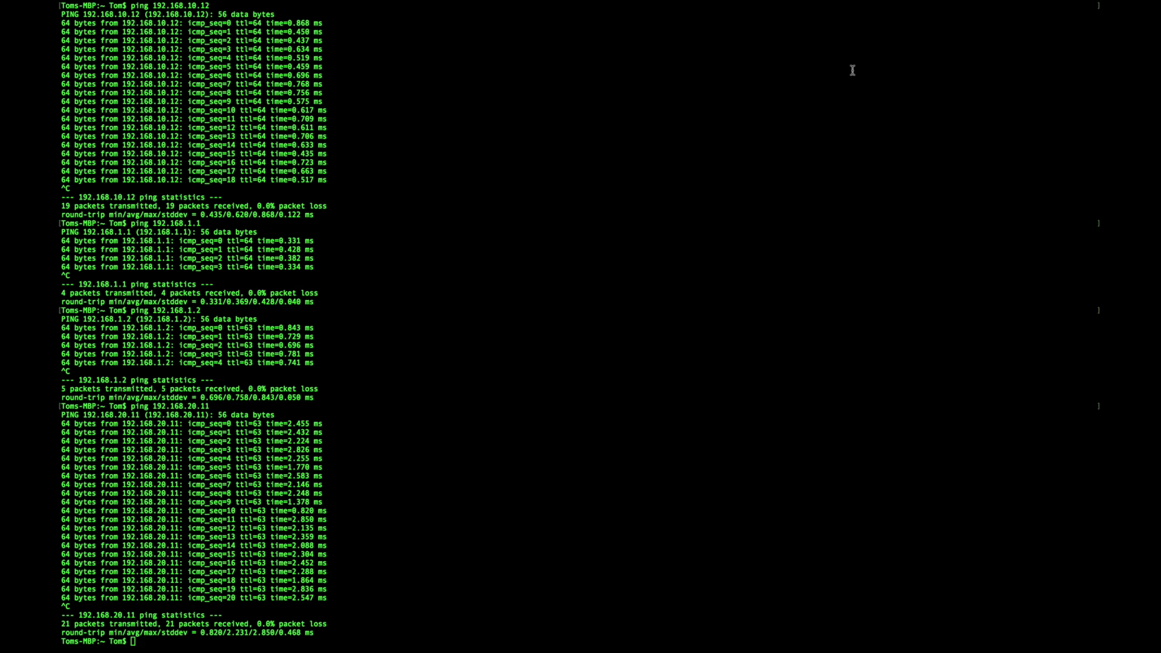
key("ctrl+Left")
type("ping 192.168.20.11")
key("Return")
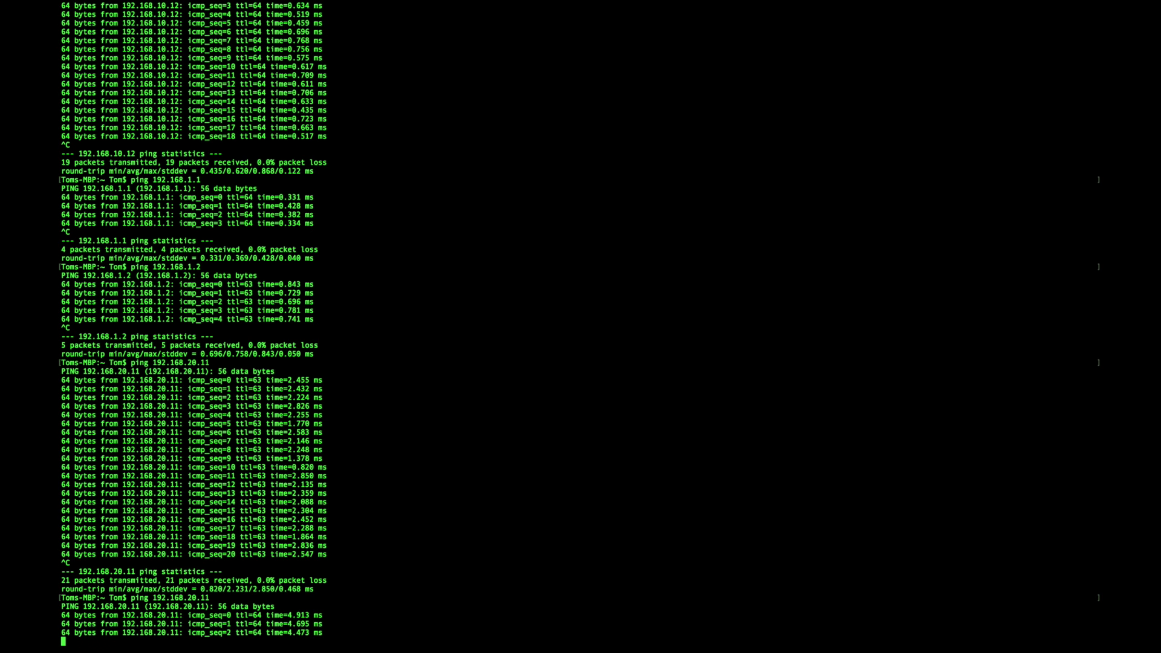
key("ctrl+c")
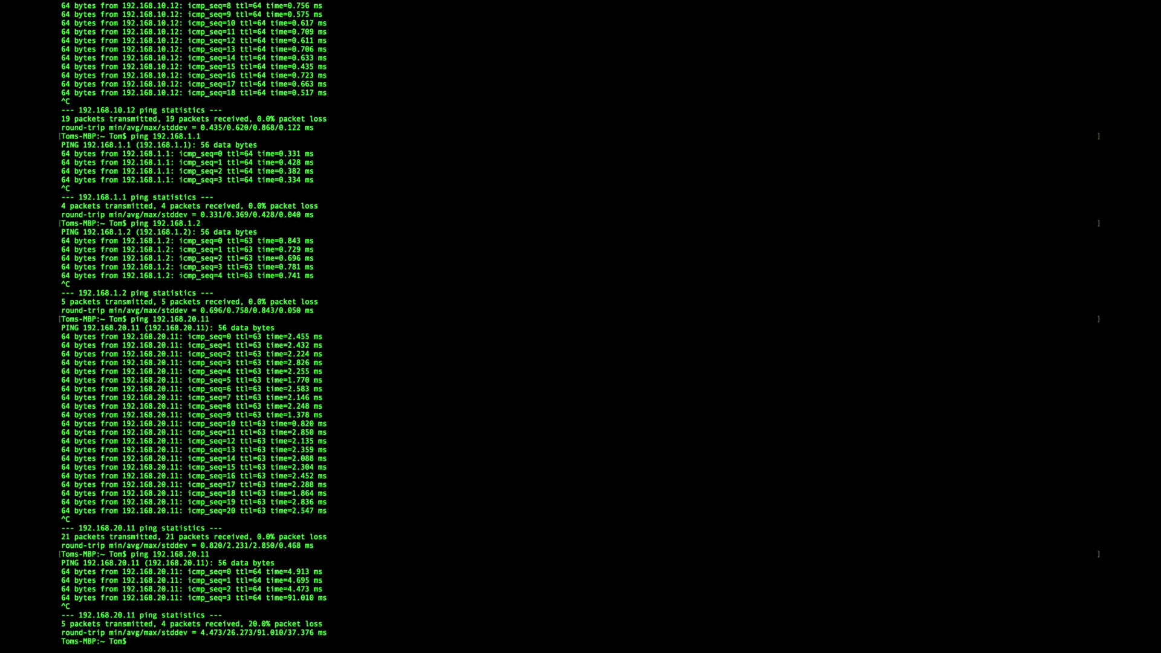
Step: Ping 192.168.10.10 and 192.168.1.2 from the IoT network, stopping each ping after a few packets
type("ping 192.168.10.10")
key("Return")
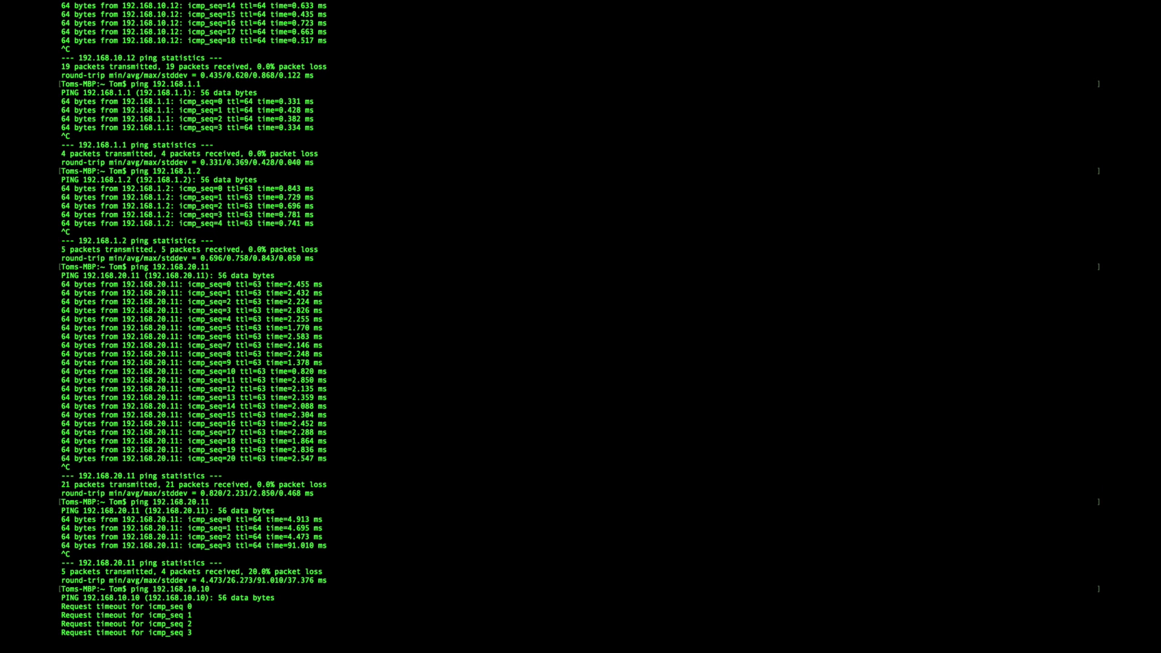
key("ctrl+c")
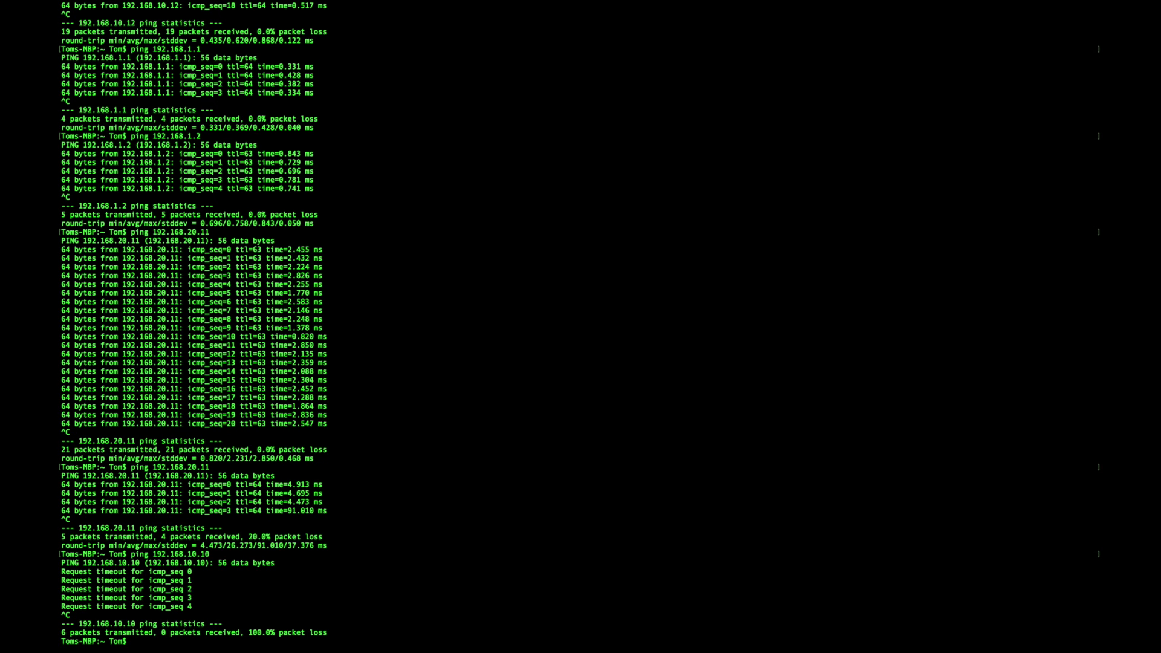
type("ping 192.168.1.2")
key("Return")
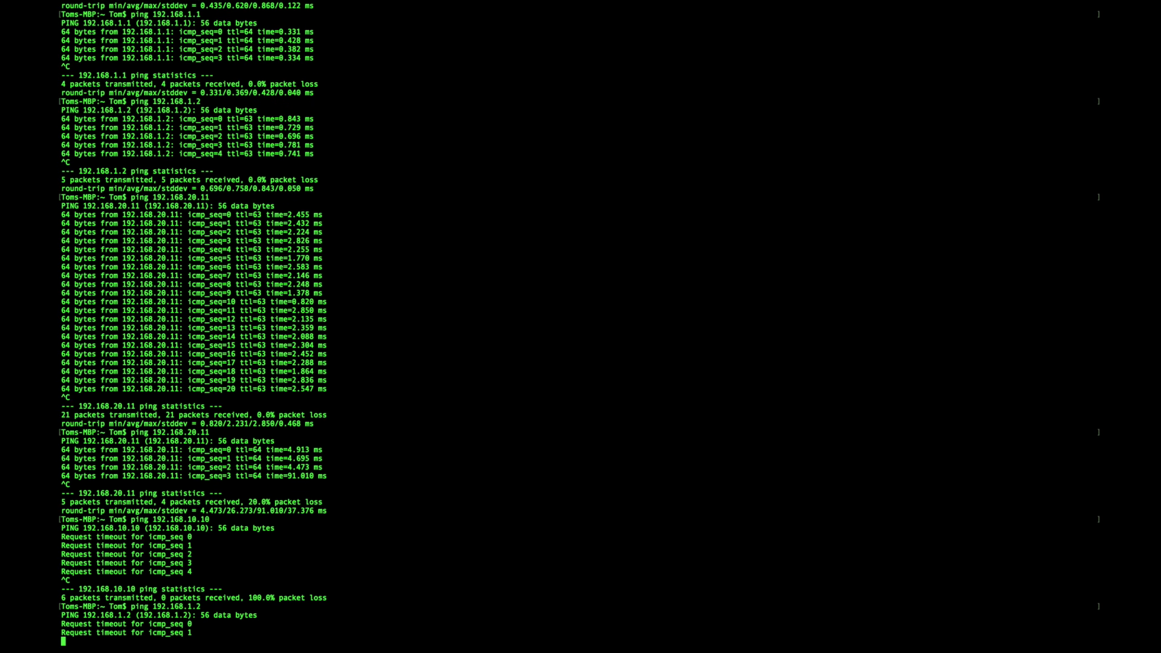
key("ctrl+c")
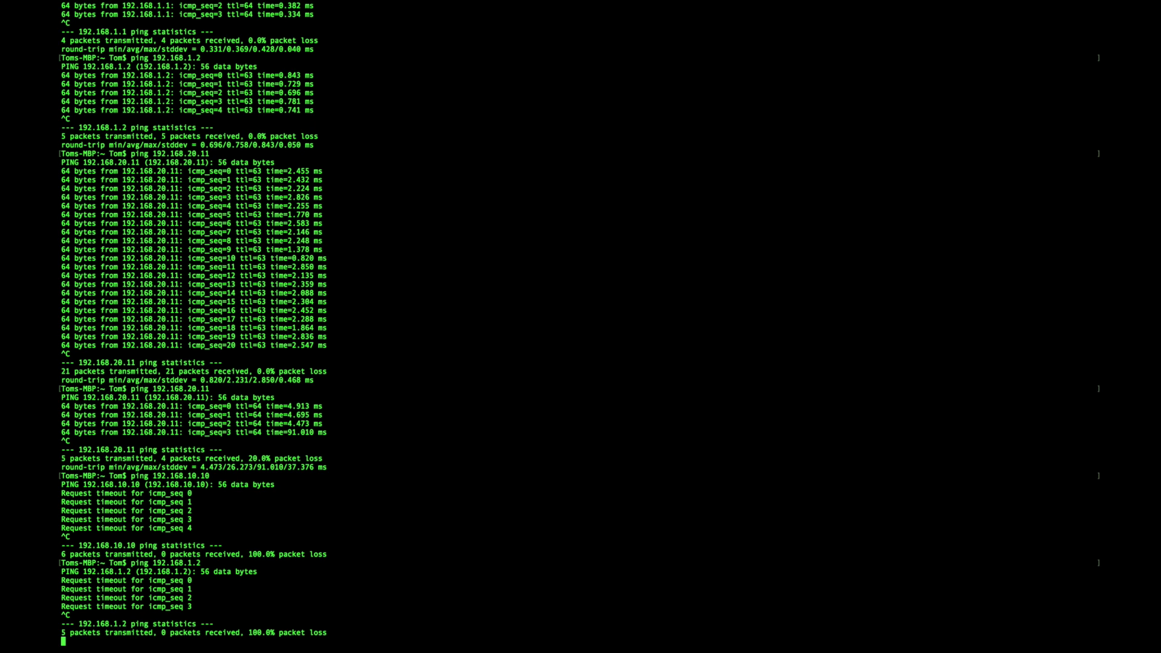
Step: Return to UniFi Network and review the full firewall rule list, including the custom LAN Local and Guest block rules
key("ctrl+Right")
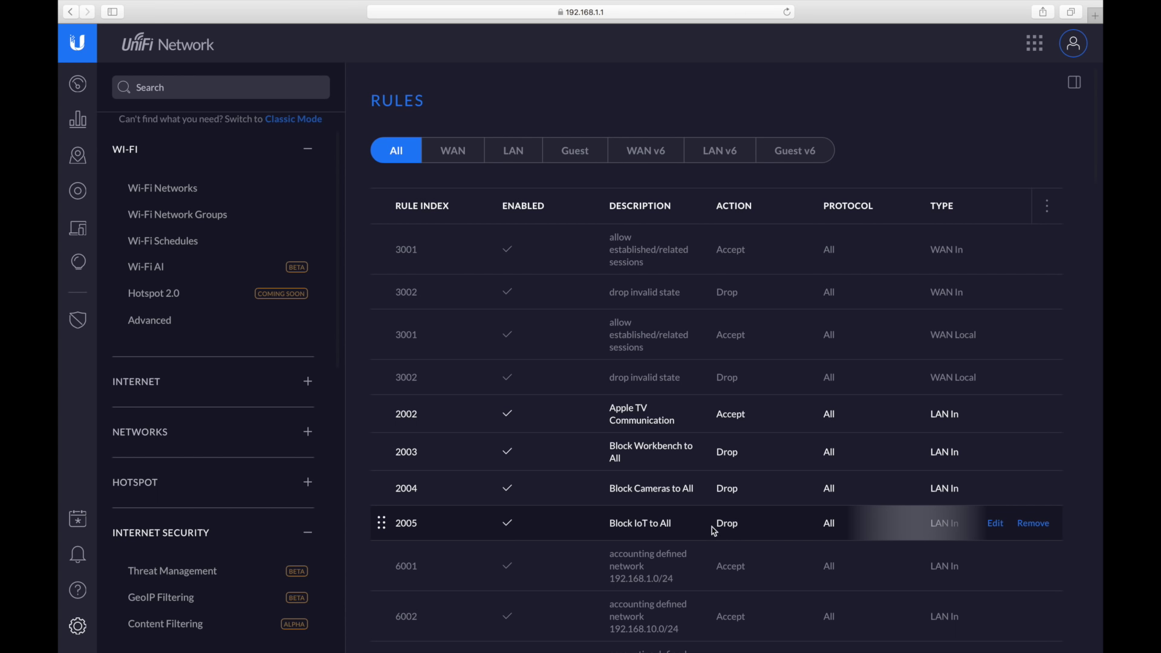
scroll(710, 528, "down", 2)
scroll(711, 528, "down", 15)
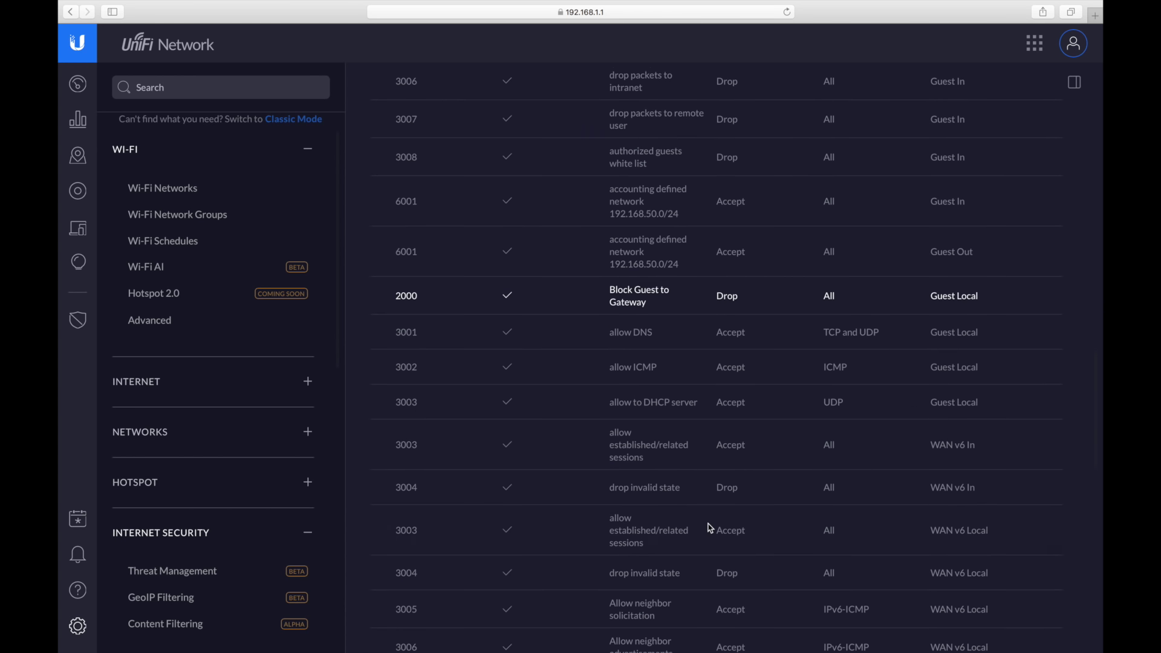
scroll(710, 528, "down", 10)
scroll(708, 527, "up", 20)
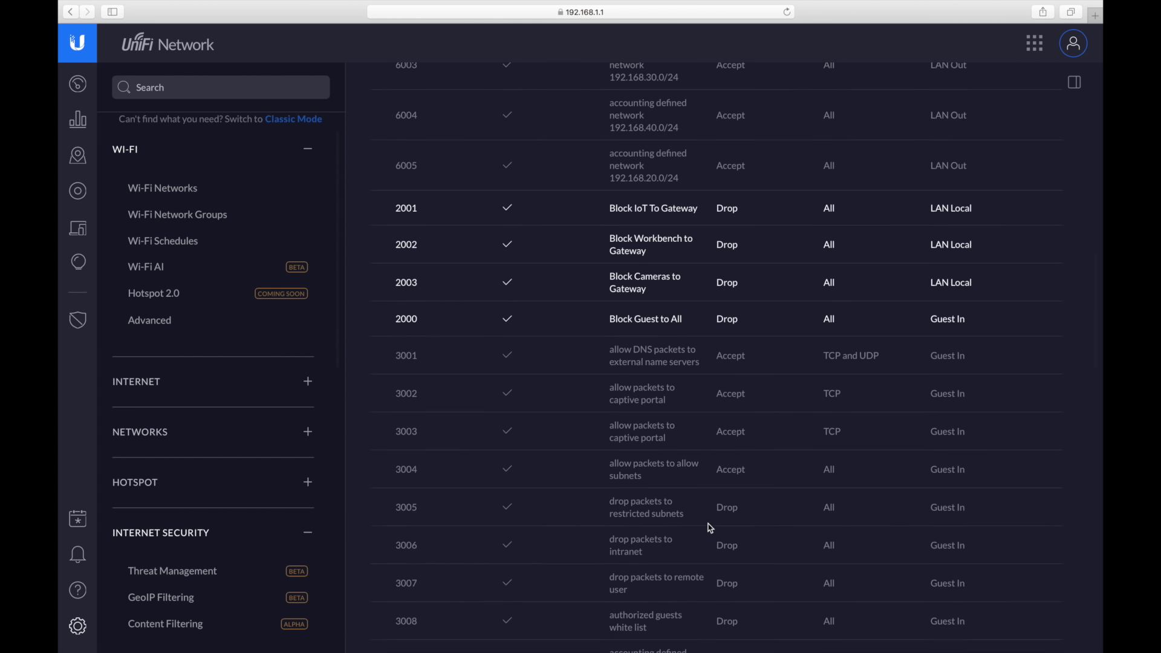
scroll(695, 483, "down", 10)
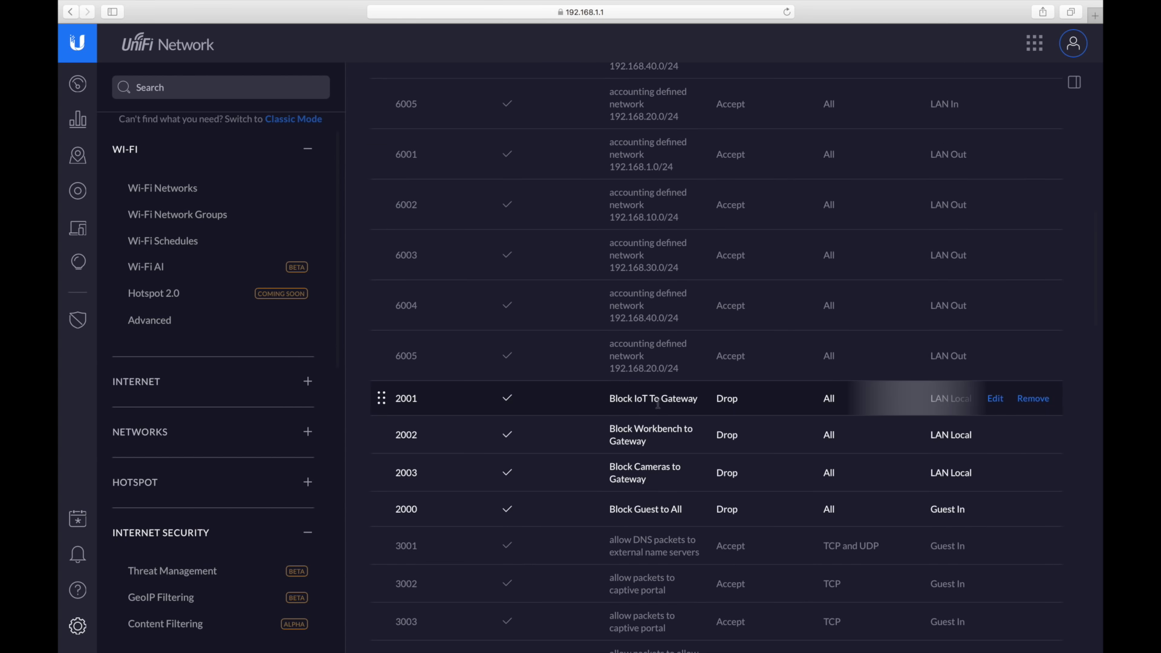
Step: Switch to the terminal and ping the gateway 192.168.1.1 from the IoT network, stopping after a few packets
key("ctrl+Left")
type("ping 192.168.1.1")
key("Return")
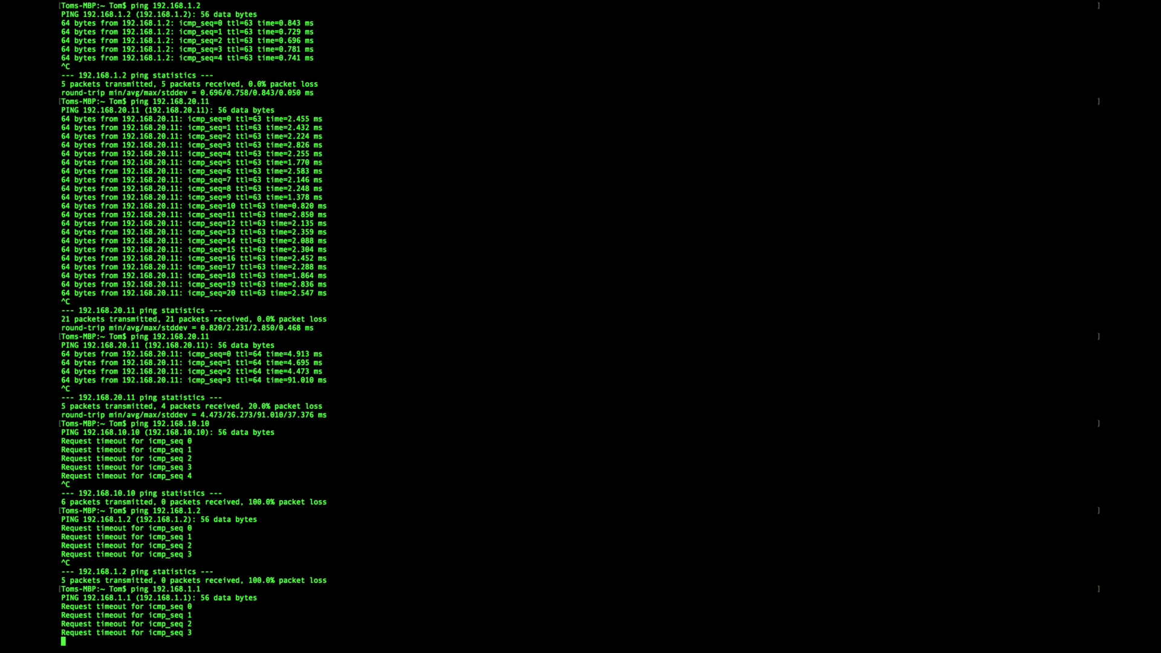
key("ctrl+c")
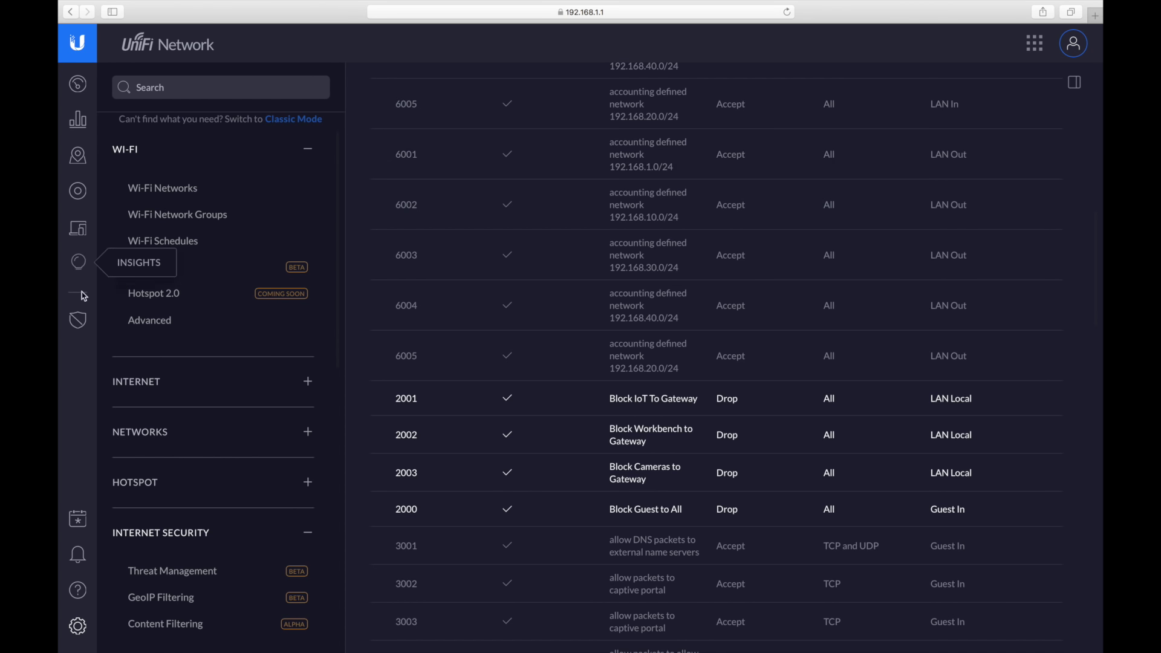
Step: Return to the browser and try to load 192.168.1.1 in a new tab, then look over the LAN Local block rules again
key("super+t")
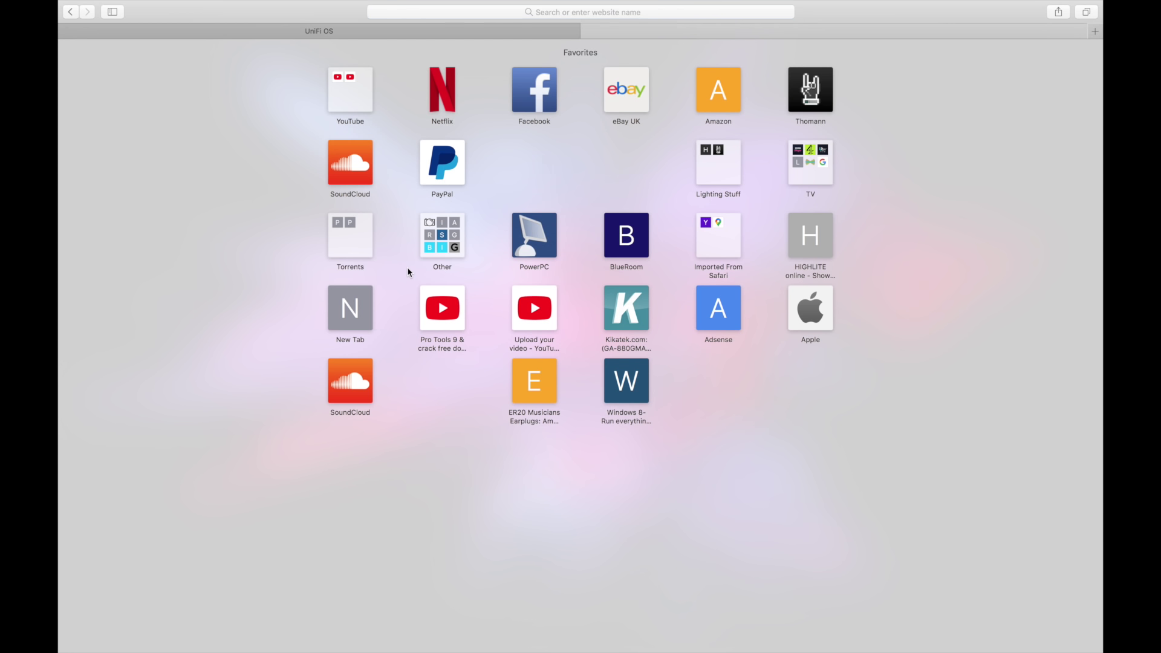
key("ctrl+shift+Tab")
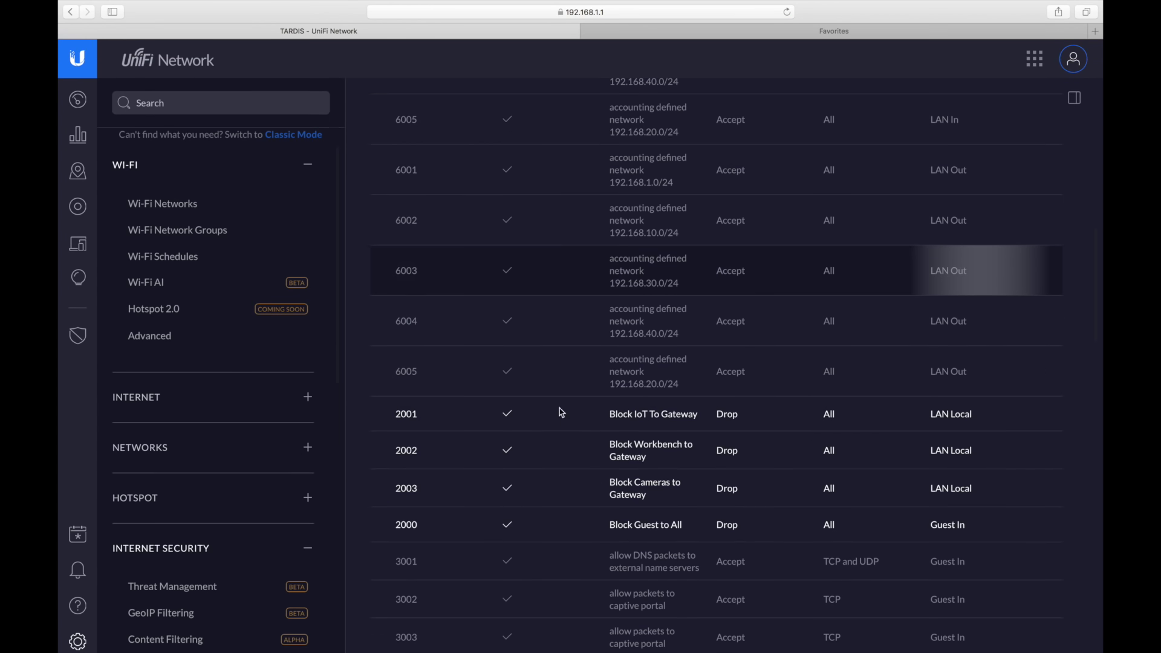
key("ctrl+Tab")
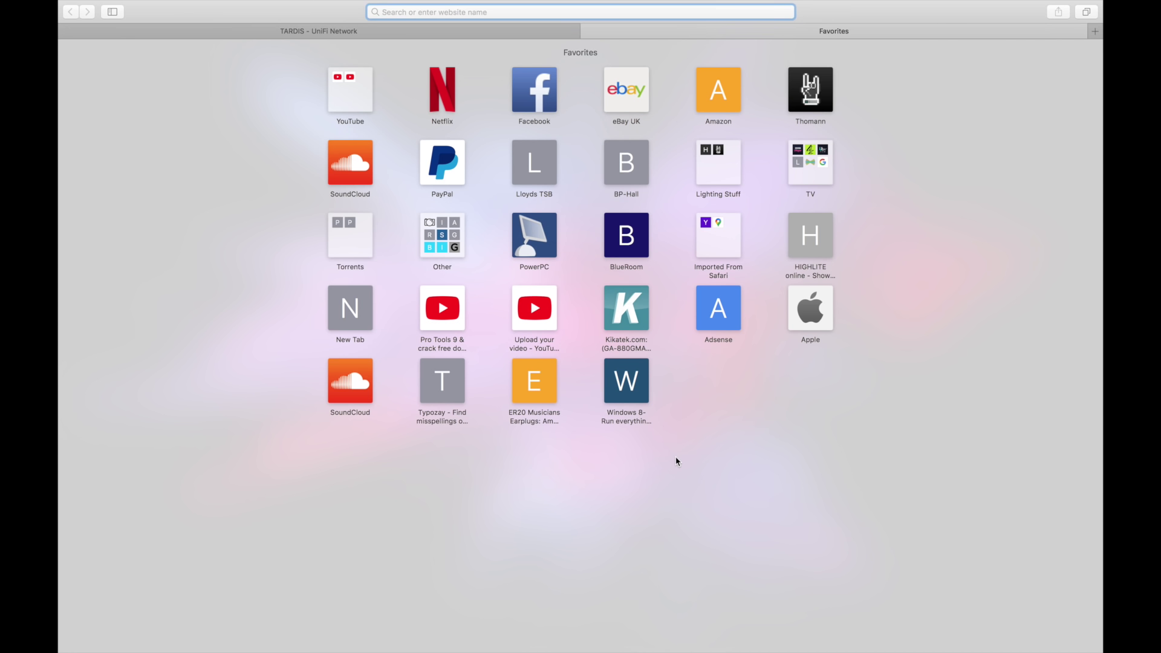
type("192.168.1.1")
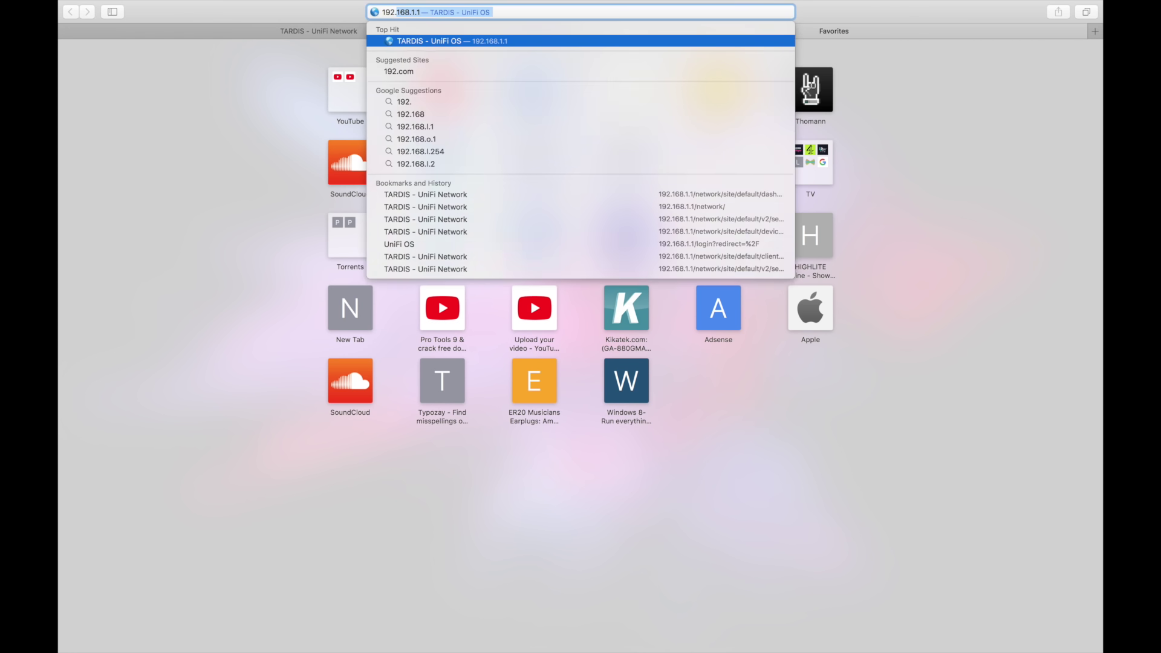
key("Return")
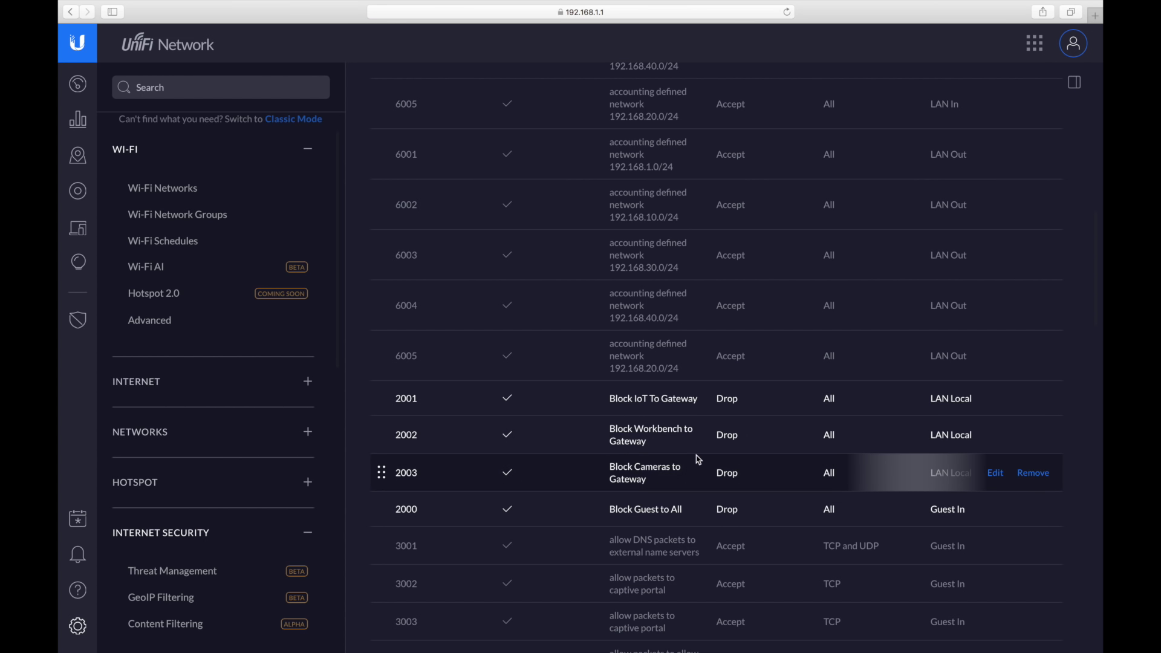
scroll(700, 460, "down", 1)
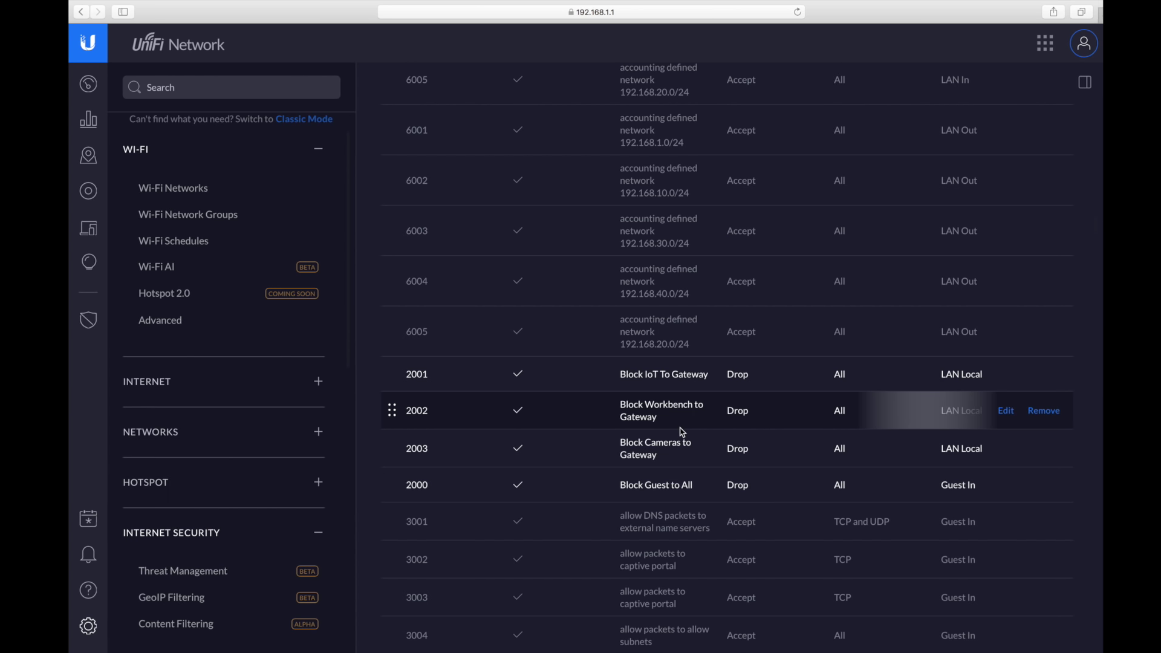
Step: Open speedtest.net in a new browser tab and run a speed test over the Starbug IoT connection
key("super+t")
type("speedtest.net")
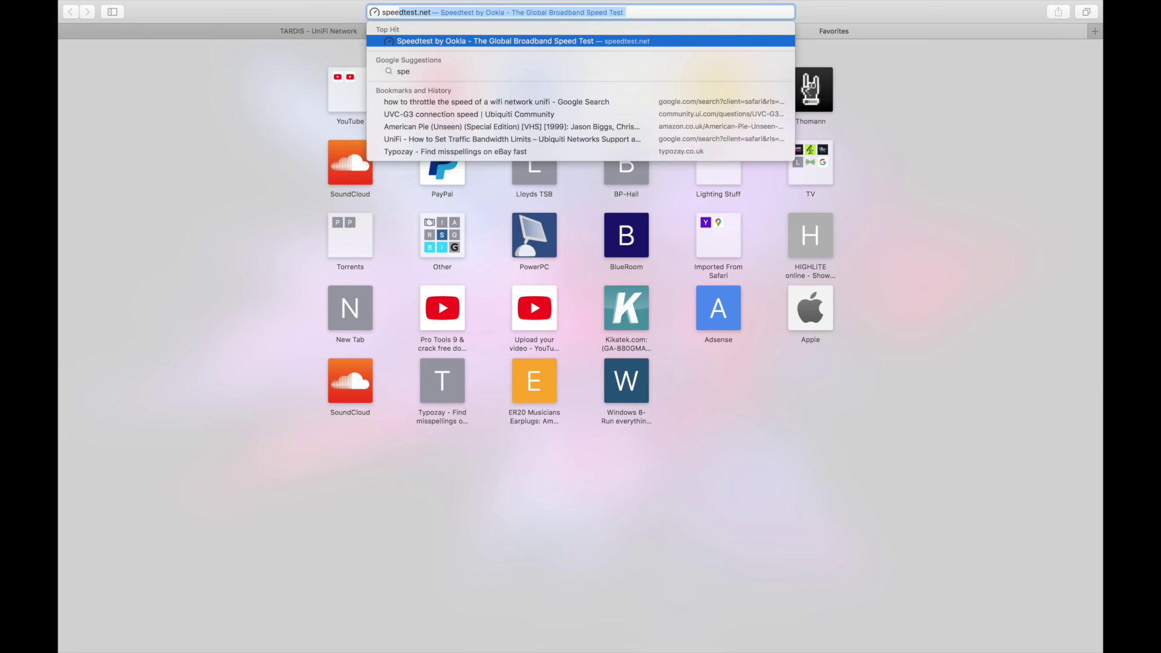
key("Return")
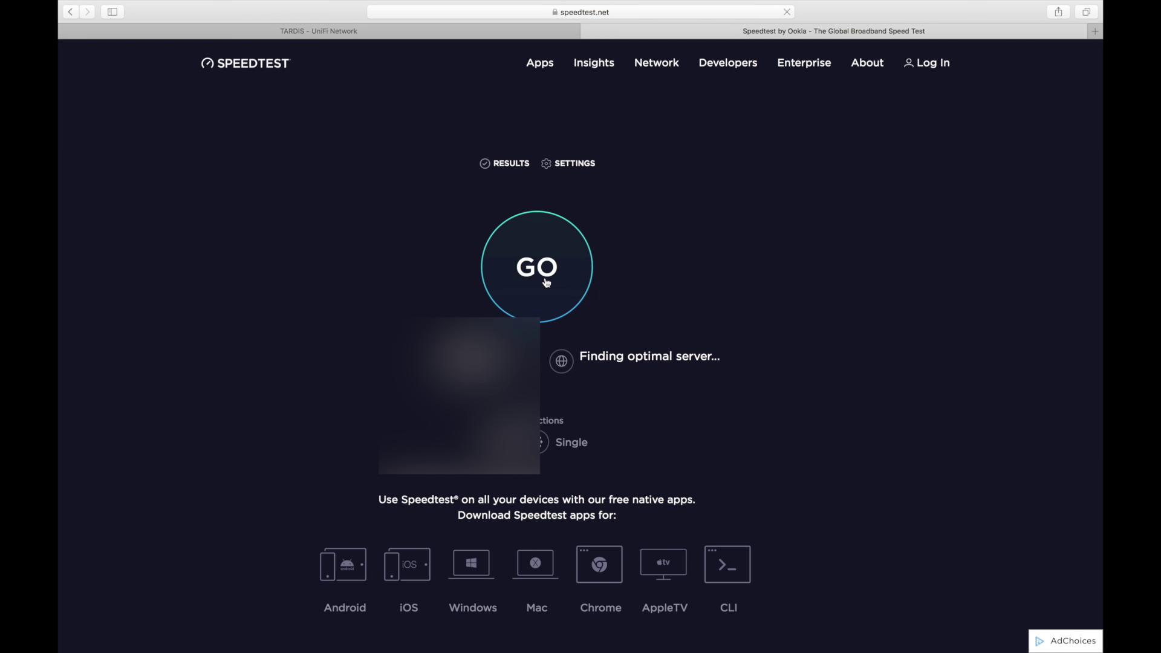
left_click(546, 282)
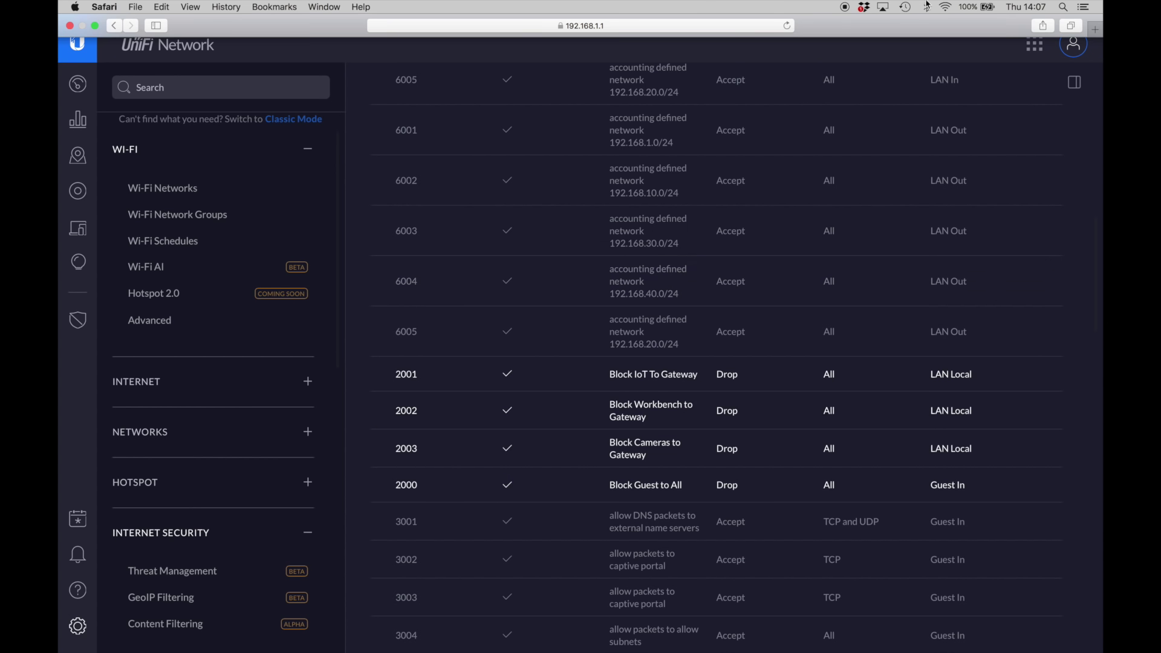
Step: Connect the Mac to the Starbug Guest Wi-Fi network by entering the Wi-Fi password, and check the active connection
left_click(943, 6)
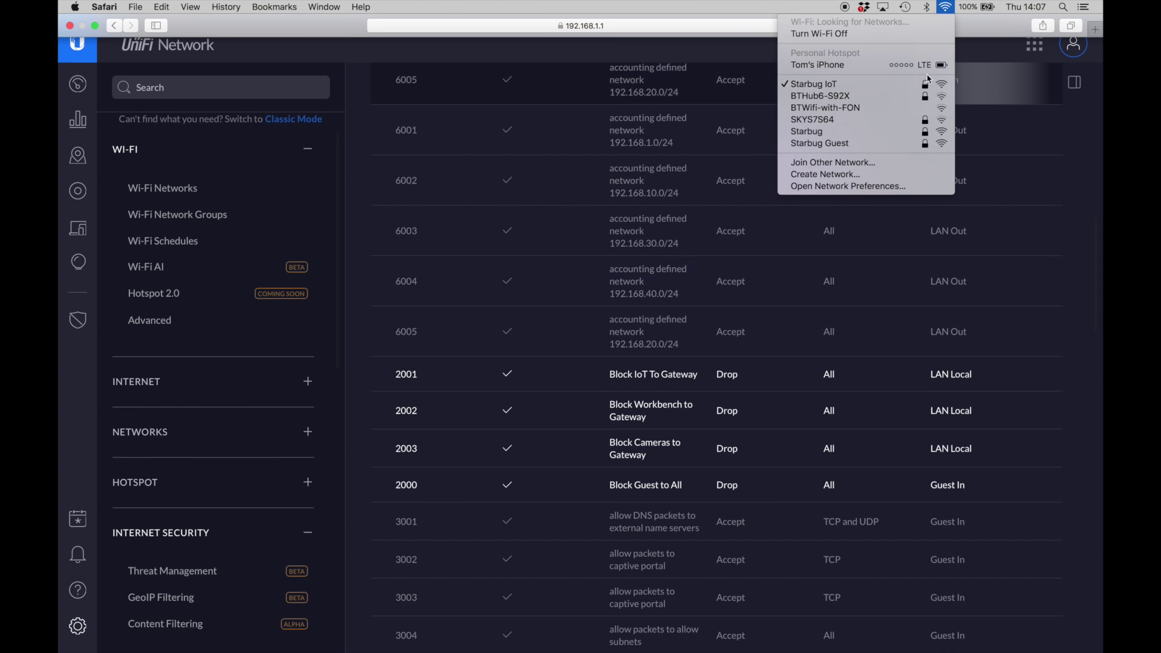
left_click(869, 151)
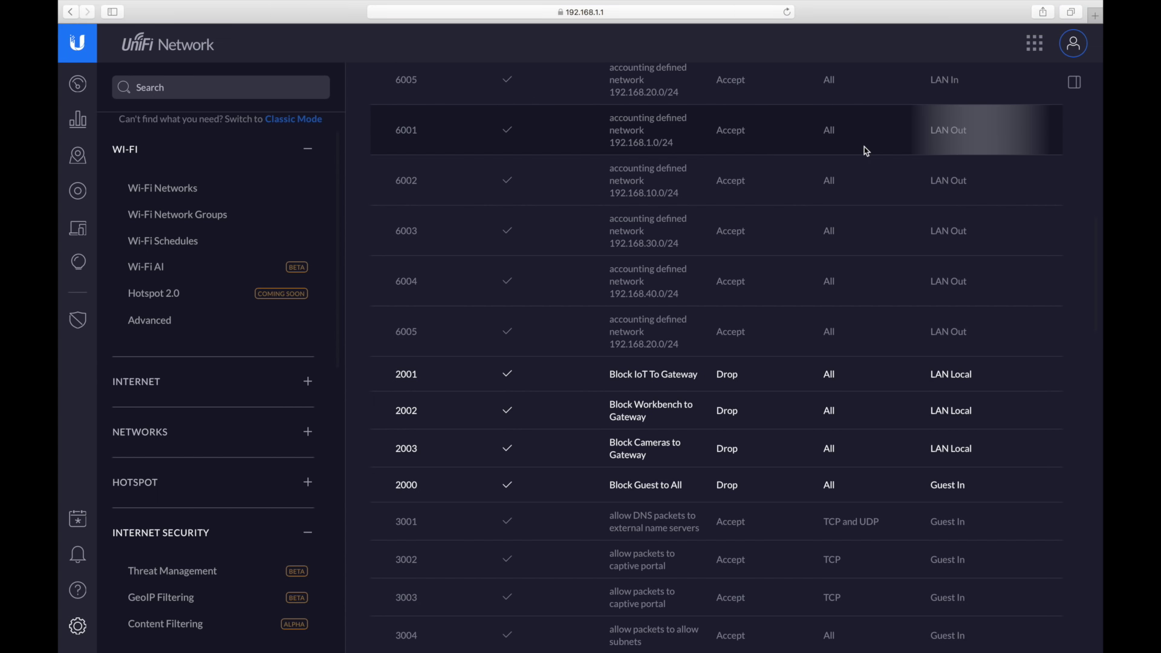
type("•••••••")
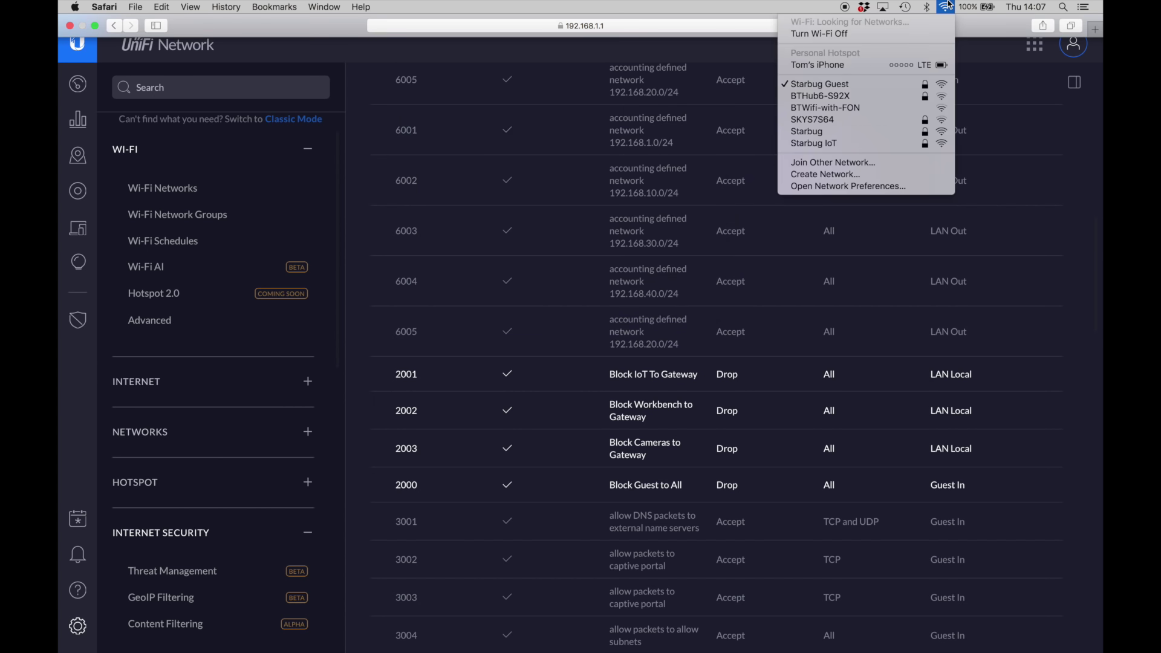
left_click(947, 4)
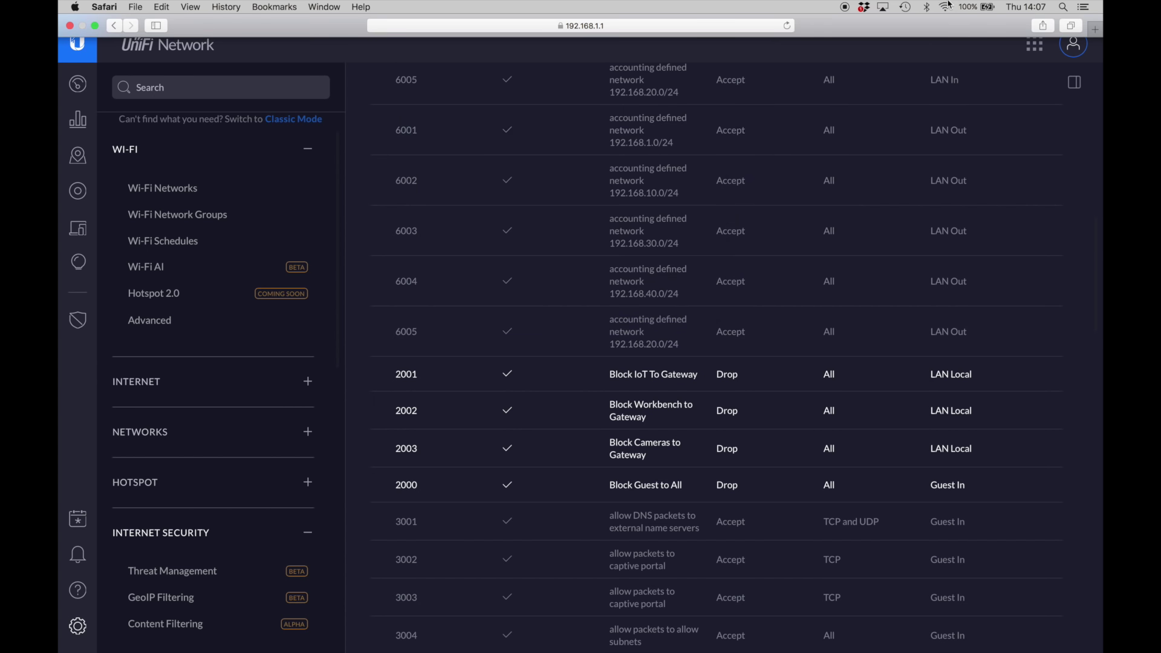
Step: Compare the Guest VLAN 50 entry in the Networks plan with the Mac's Wi-Fi IPv4 address in the TCP/IP settings
key("ctrl+Right")
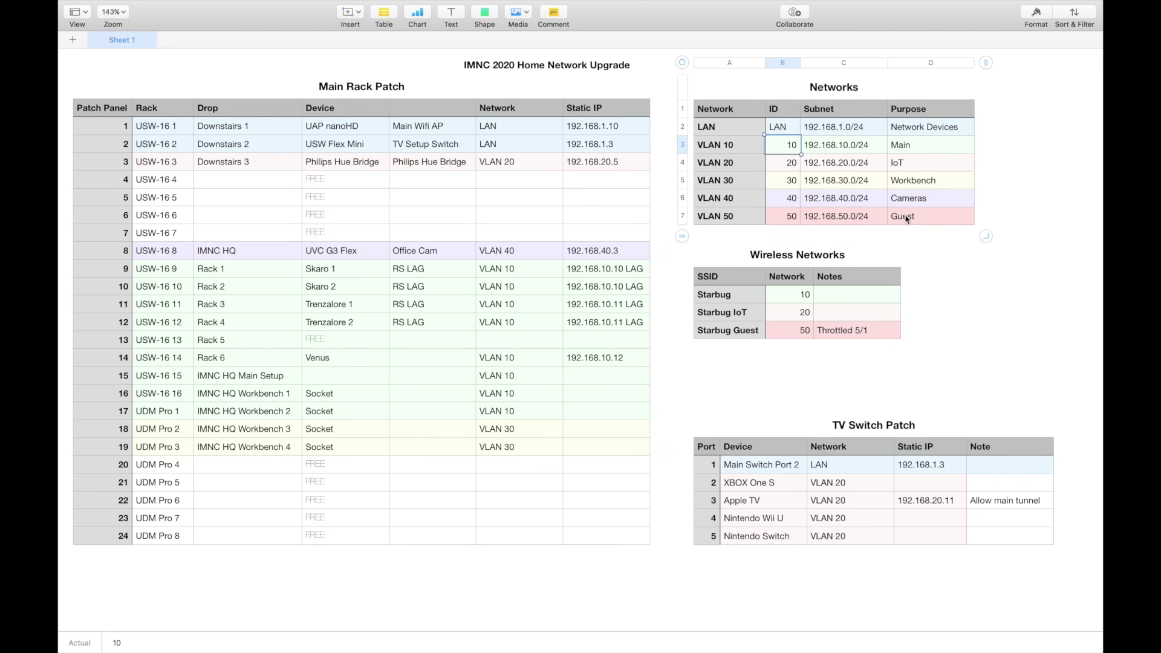
left_click(907, 219)
key("ctrl+Left")
key("ctrl+Left")
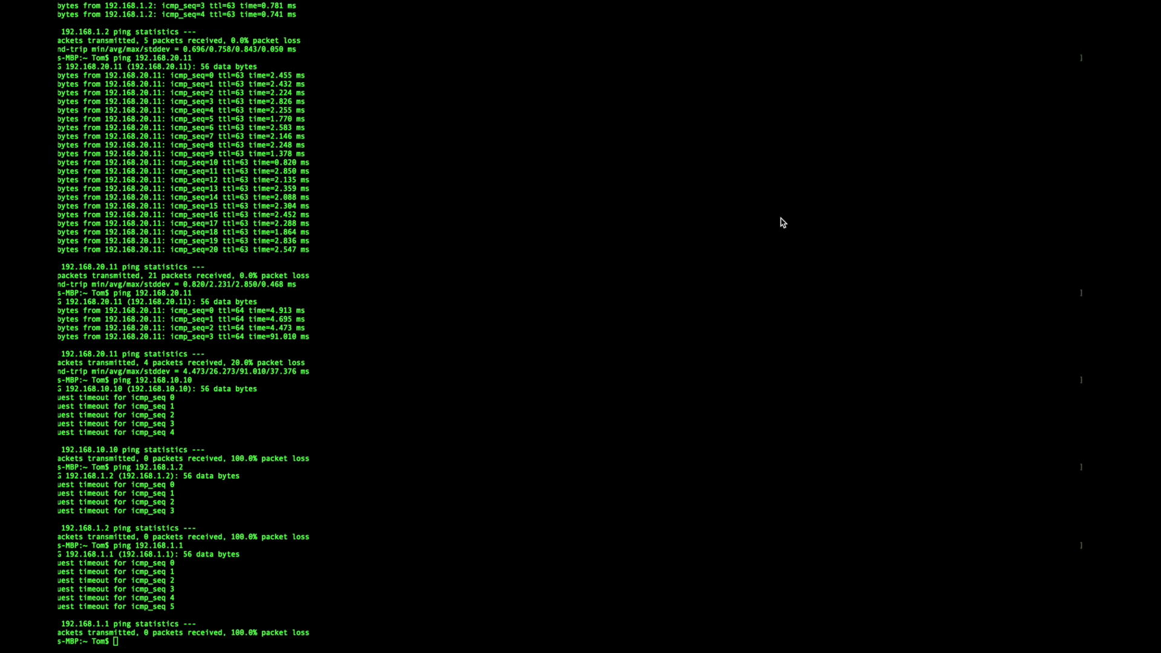
key("ctrl+Left")
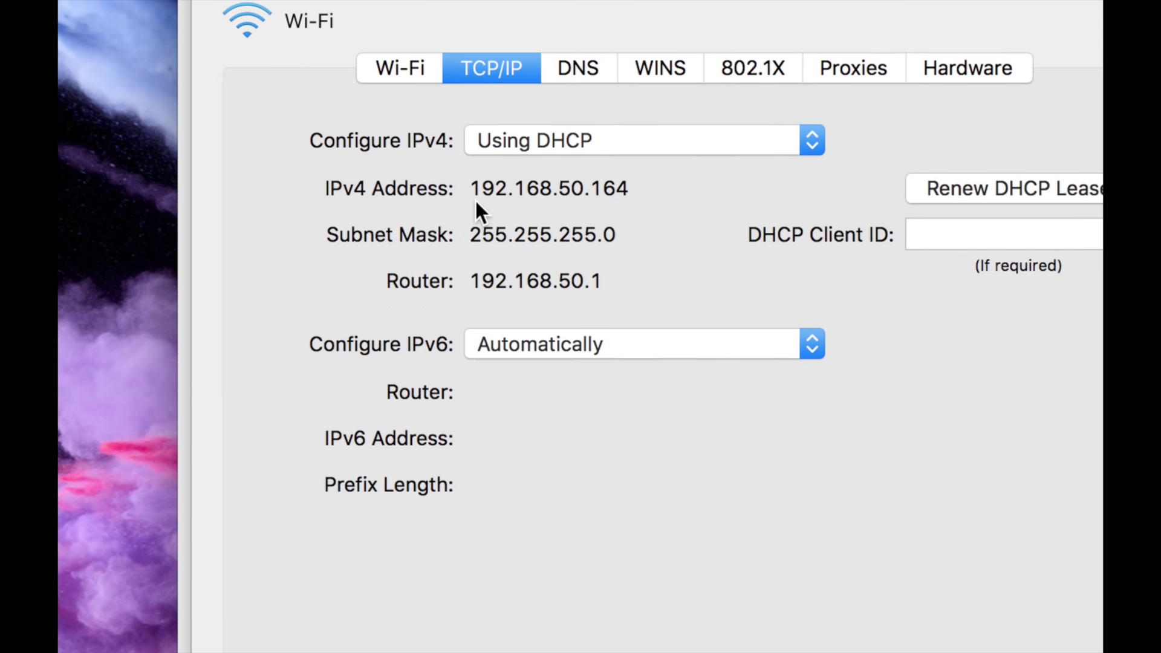
triple_click(500, 194)
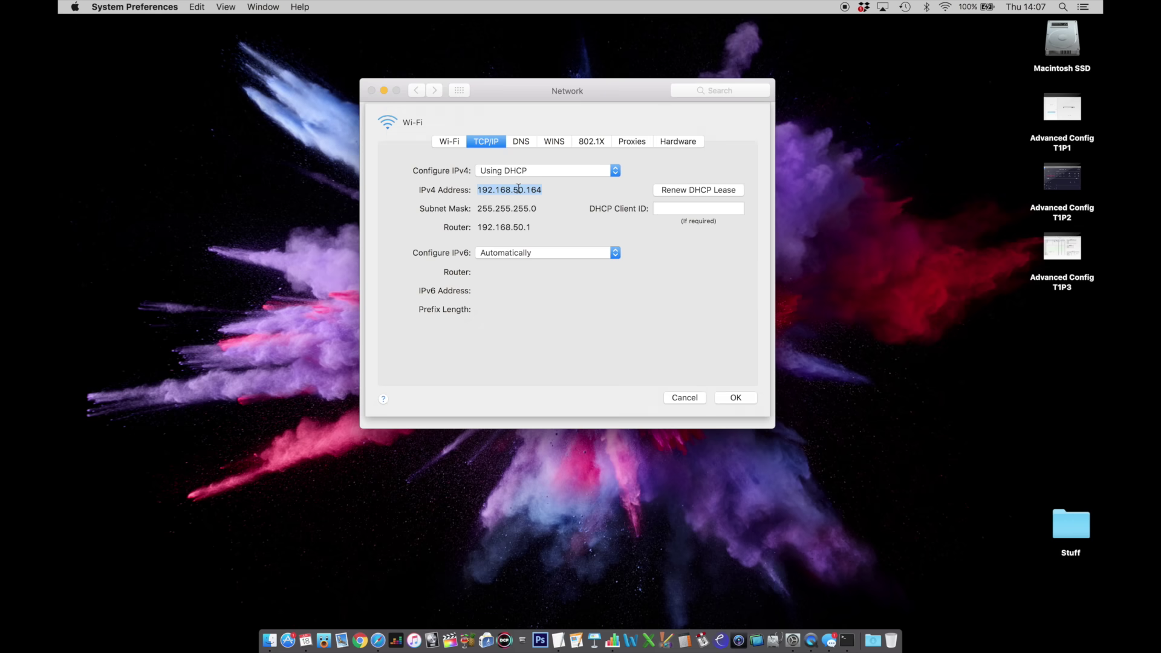
key("Return")
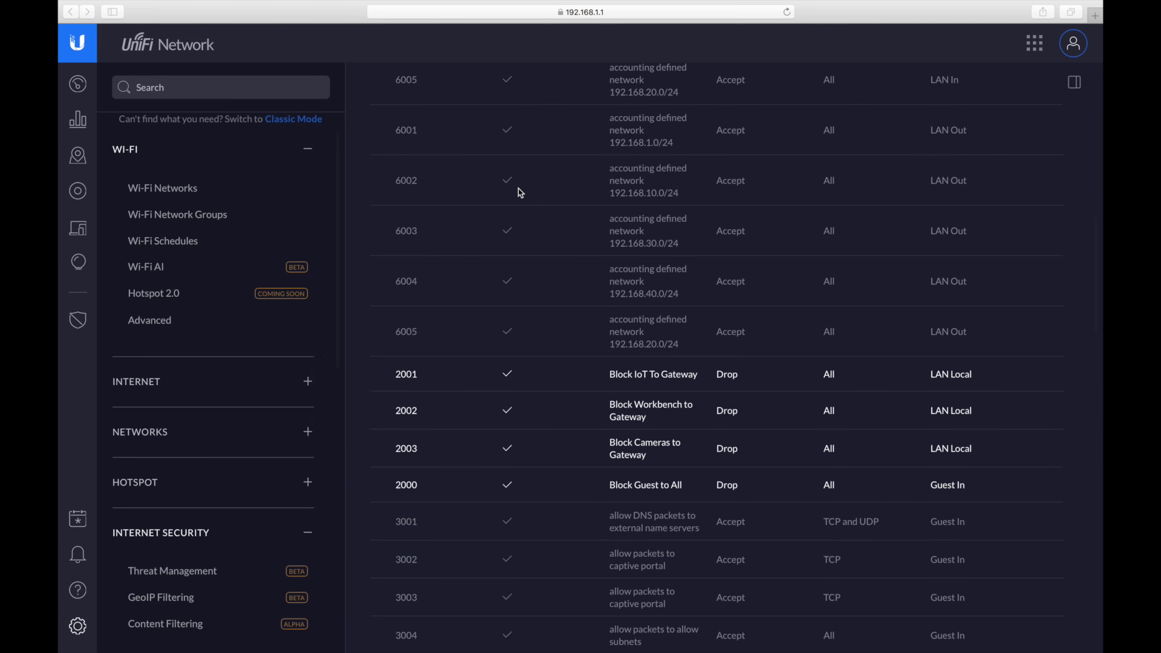
Step: Run a speed test on speedtest.net in a new browser tab over the Starbug Guest connection, closing the tab during the upload test
key("super+t")
type("speedtest.net")
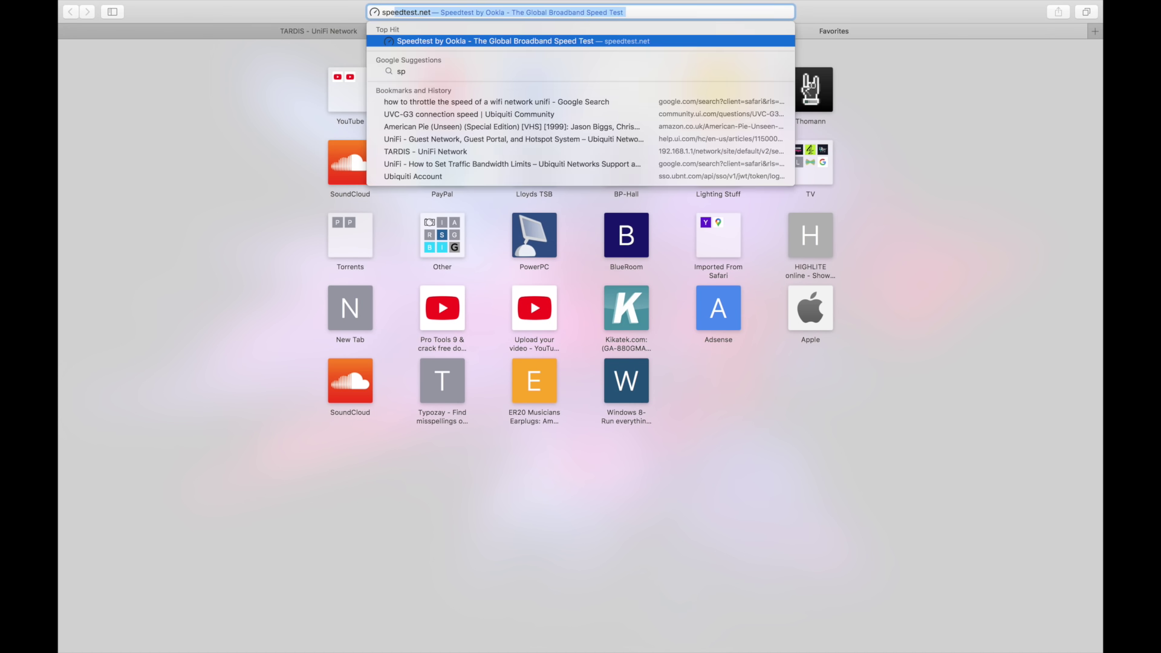
key("Return")
left_click(533, 302)
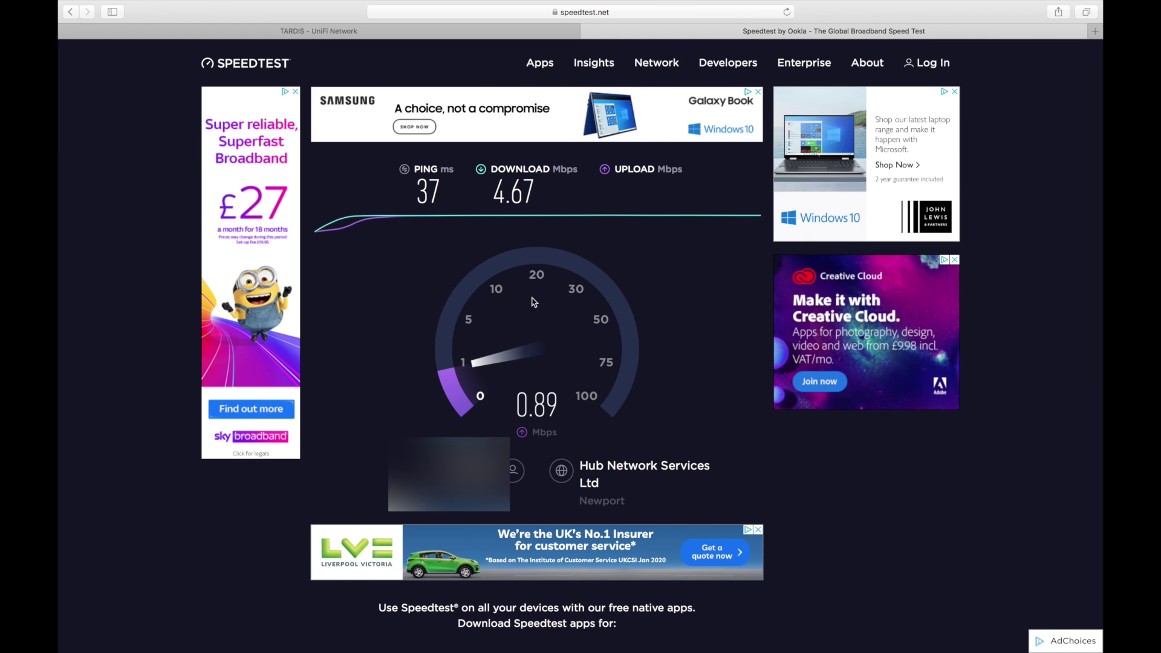
key("super+w")
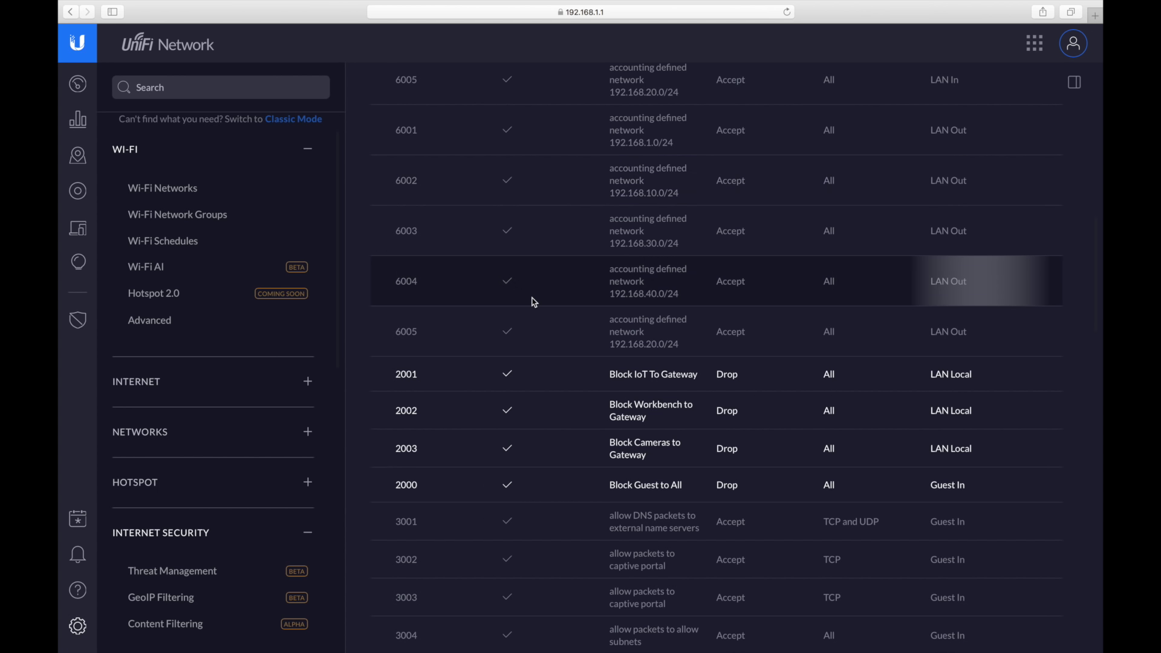
Step: Review the firewall rule list down to the Block Guest to Gateway rule under Guest Local
key("ctrl+Left")
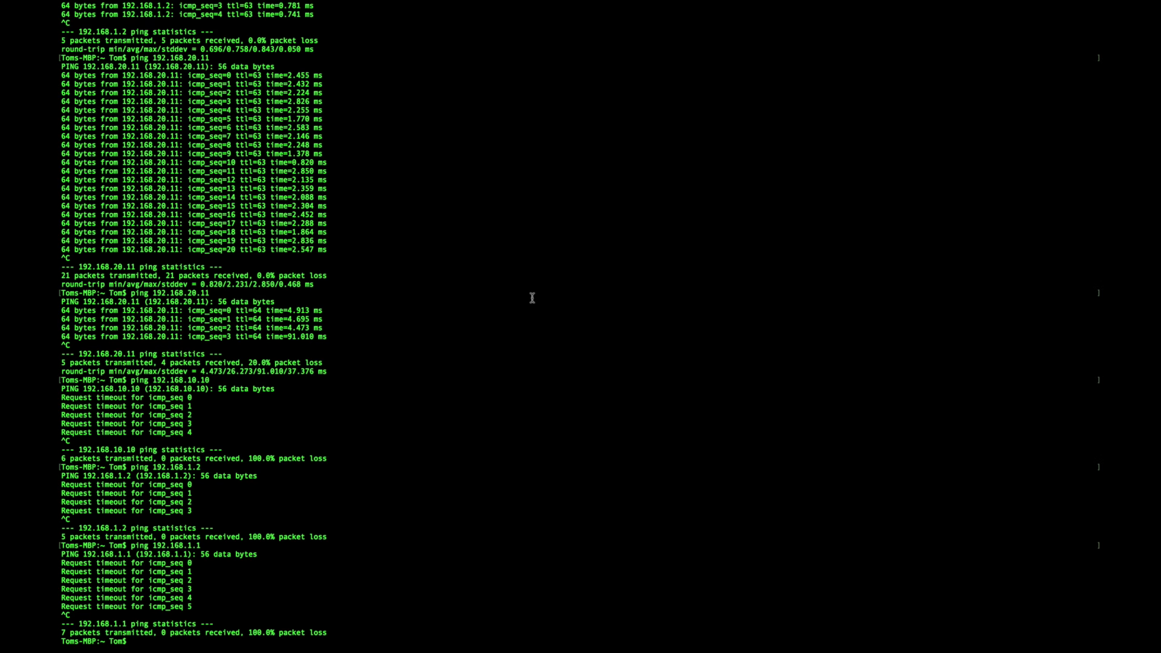
key("ctrl+Right")
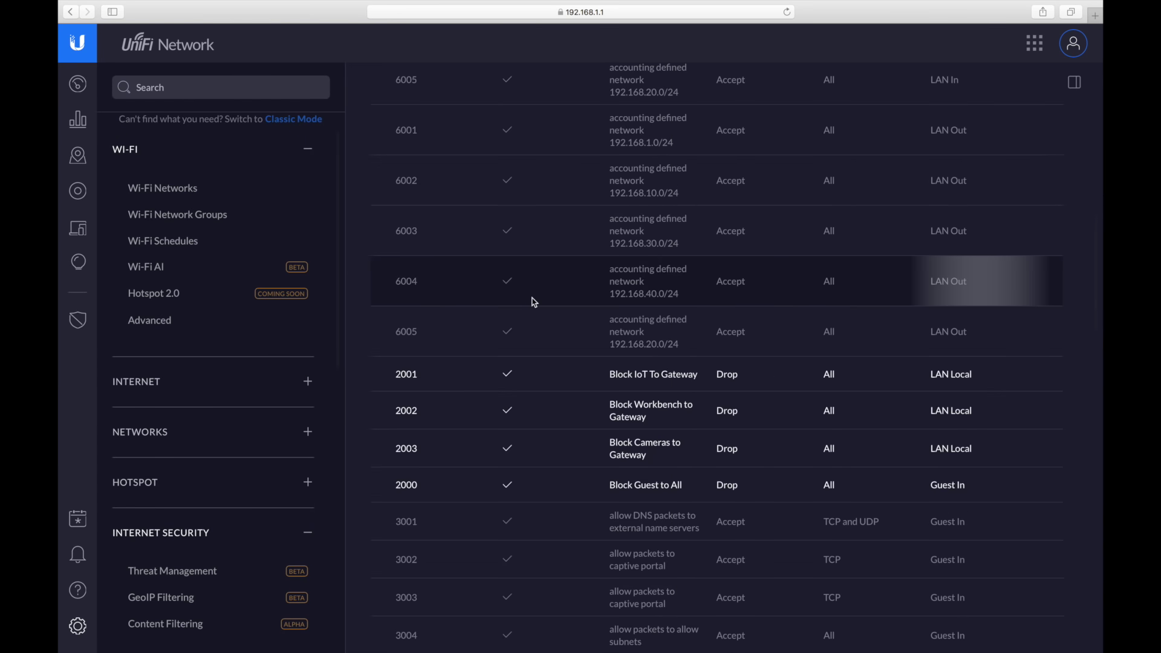
scroll(532, 301, "up", 5)
scroll(614, 332, "down", 10)
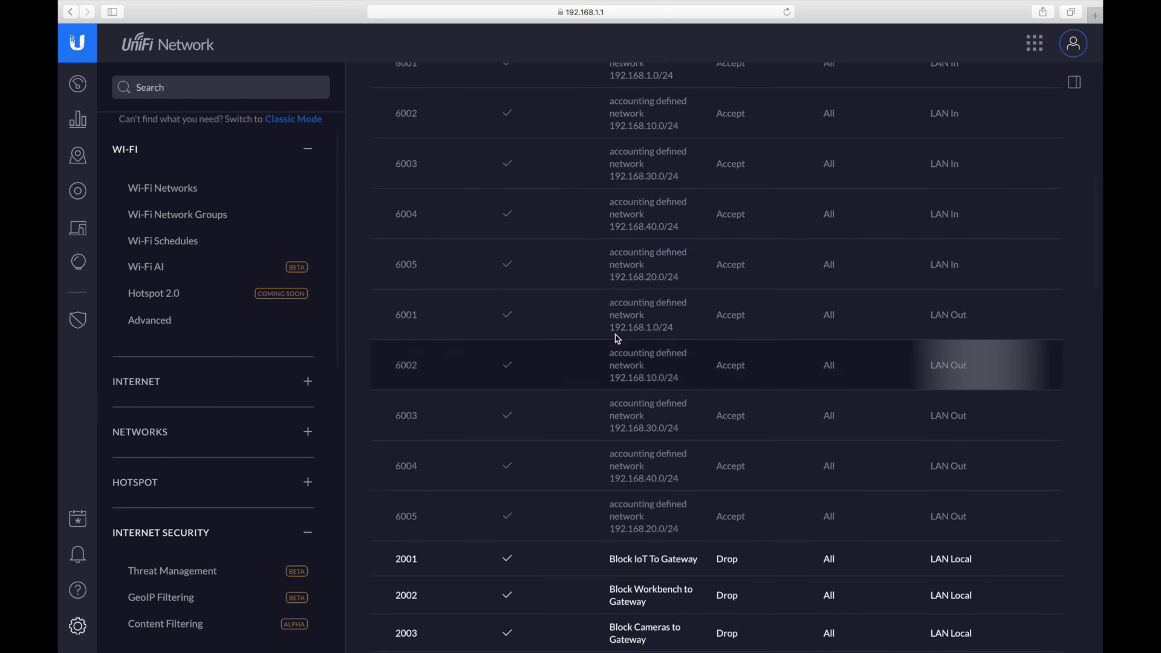
scroll(617, 339, "down", 12)
scroll(623, 272, "up", 8)
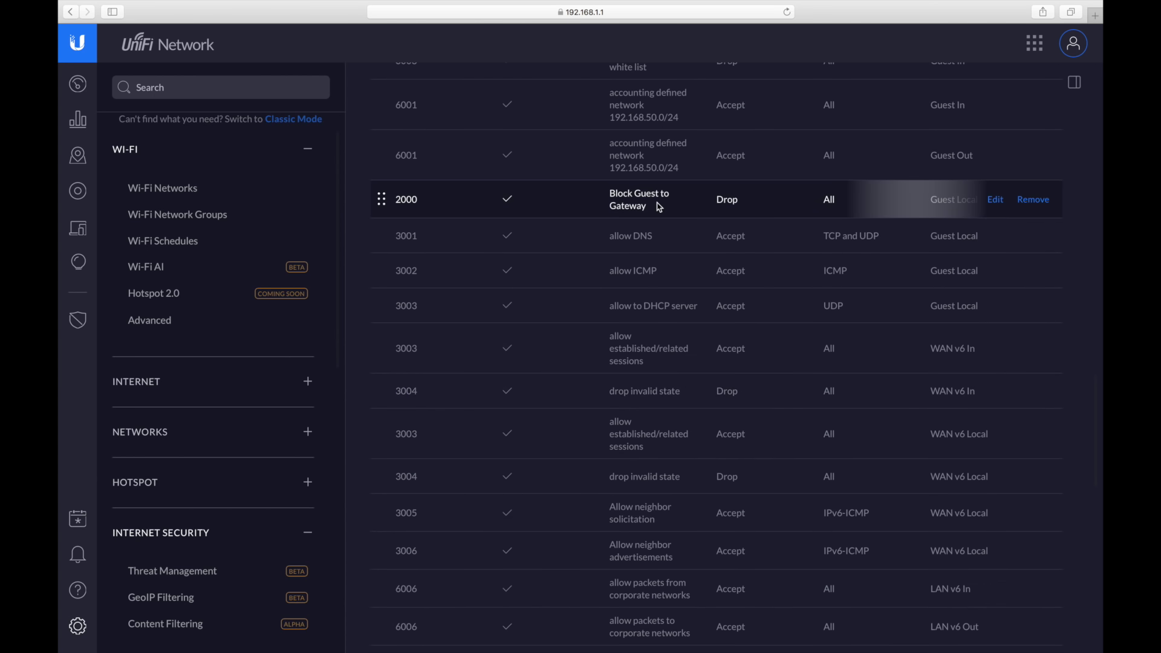
Step: Switch to the terminal and ping 192.168.1.1 and 192.168.1.2 from the Guest network, stopping each after a few packets
key("ctrl+Left")
type("pin")
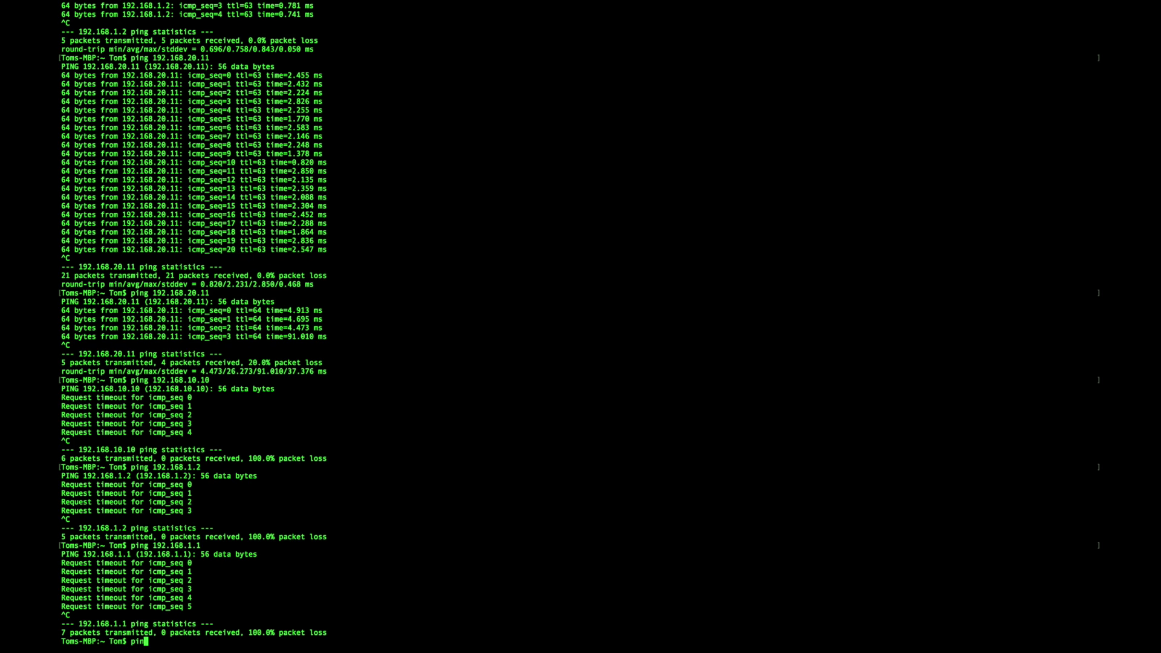
type("g 192.168.1.1")
key("Return")
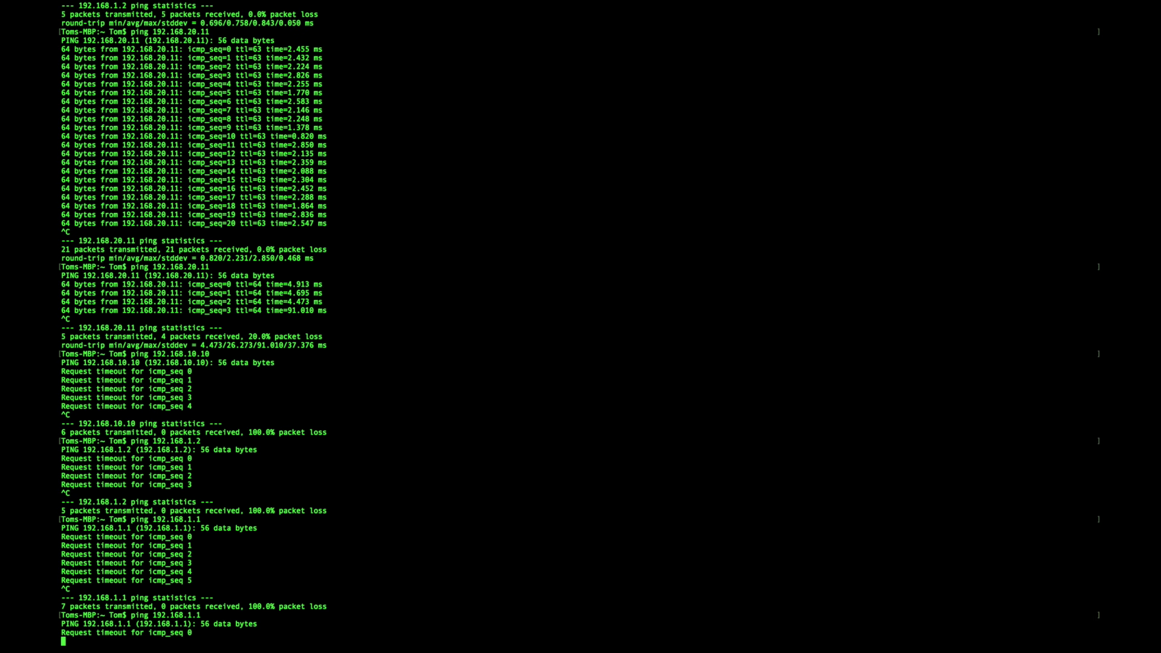
key("ctrl+c")
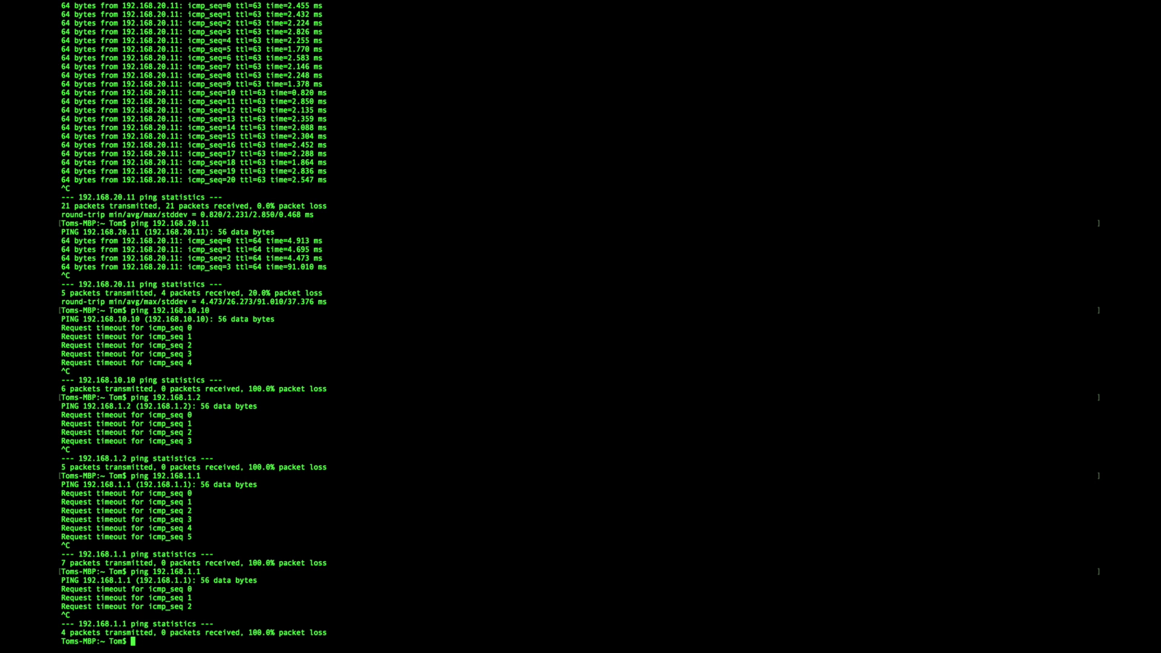
type("ping 192.168.1.2")
key("Return")
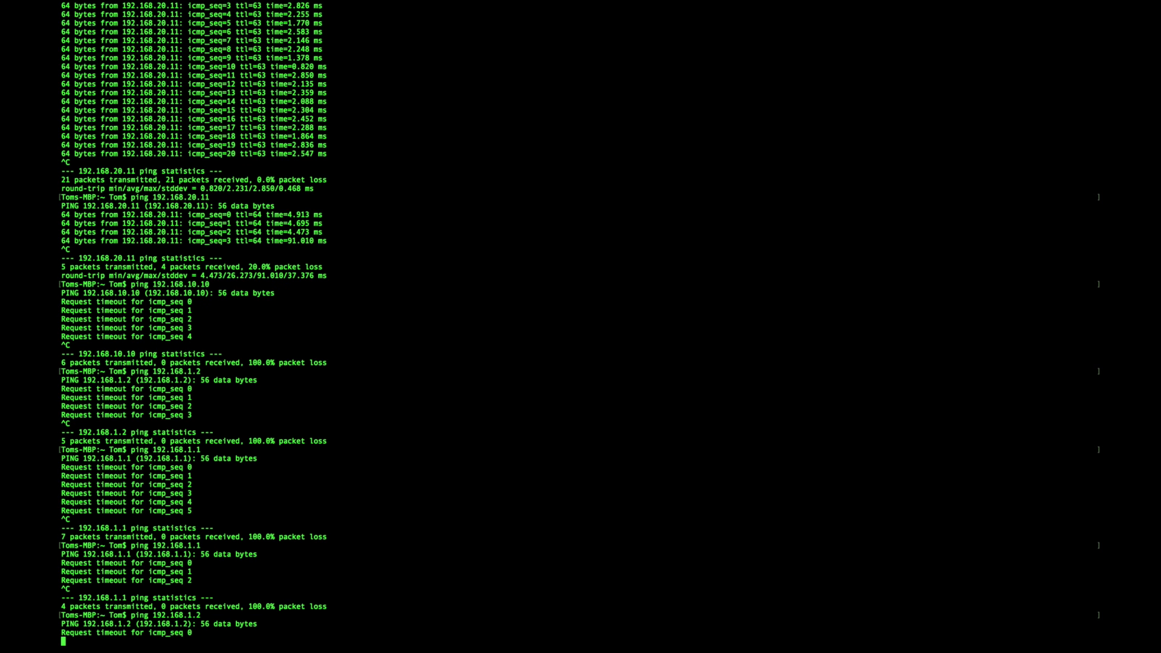
key("ctrl+c")
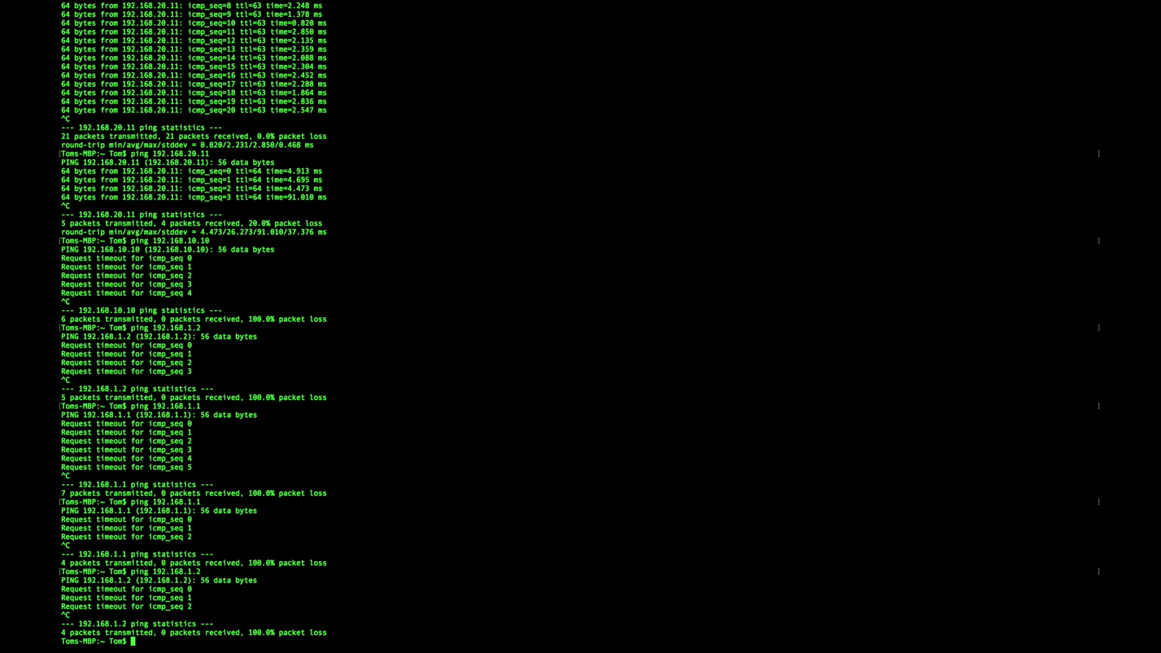
Step: Ping 192.168.10.10 and 192.168.20.11 from the Guest network, stopping each after a few packets
type("ping 192.168.10.10")
key("Return")
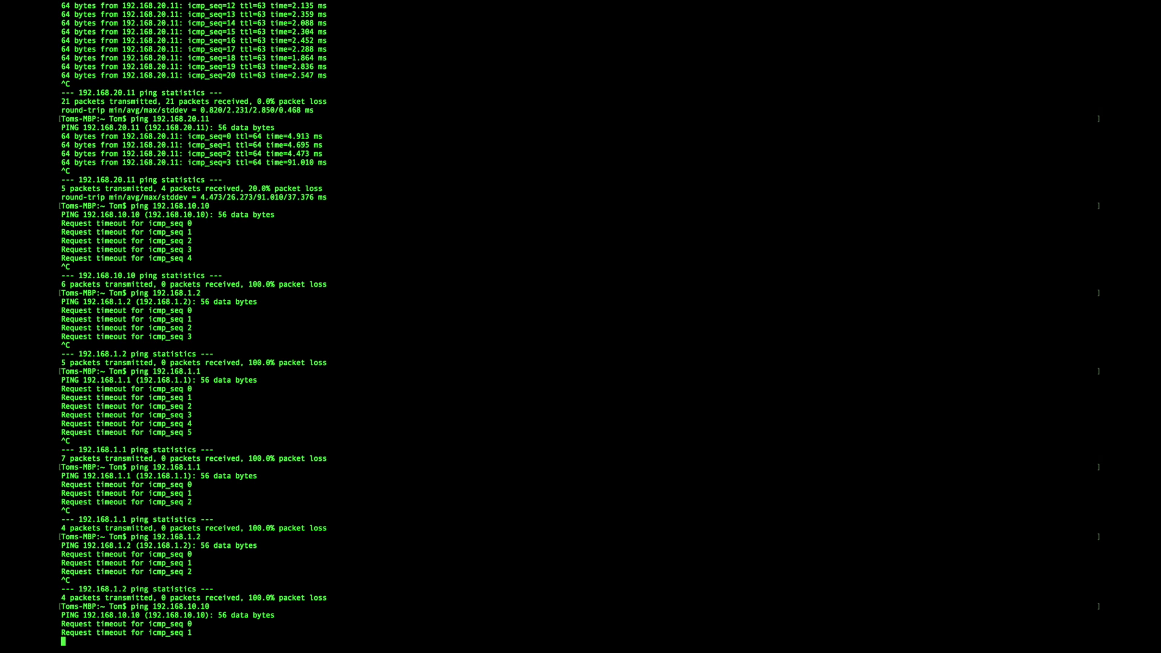
key("ctrl+c")
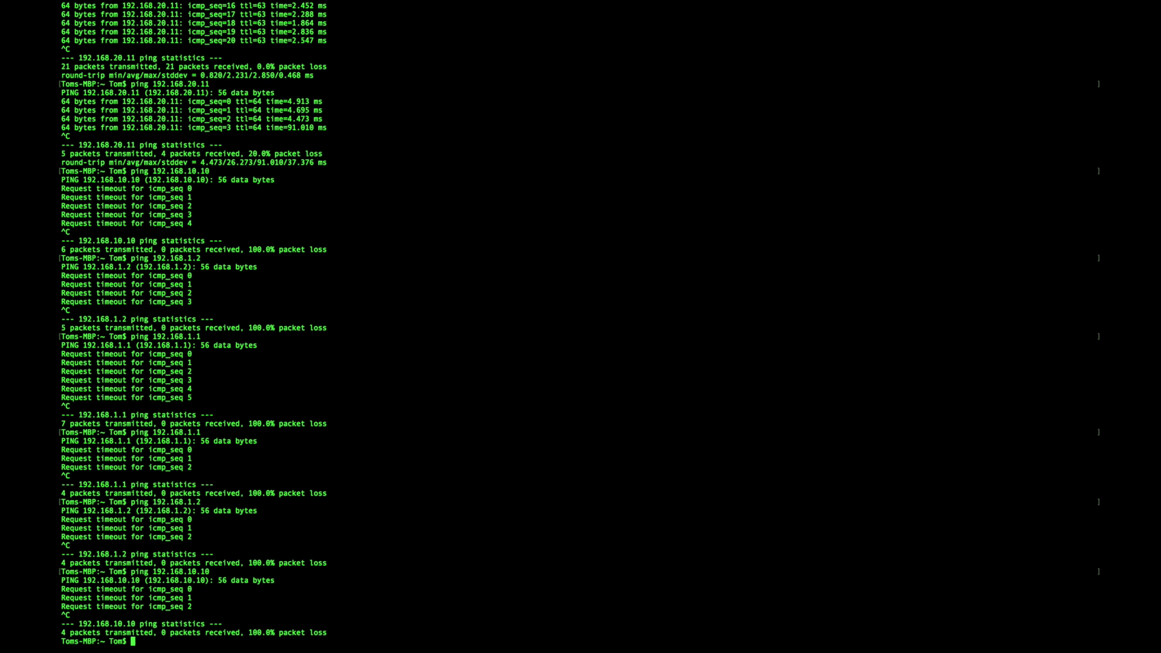
type("ping 192.168.20.11")
key("Return")
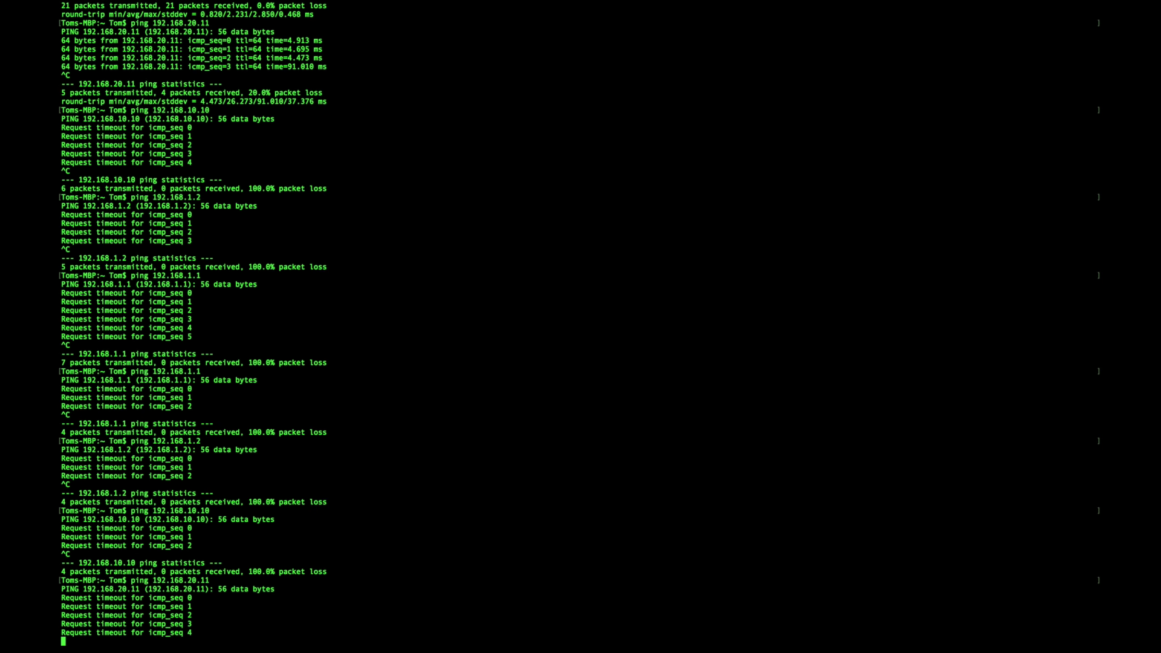
key("ctrl+c")
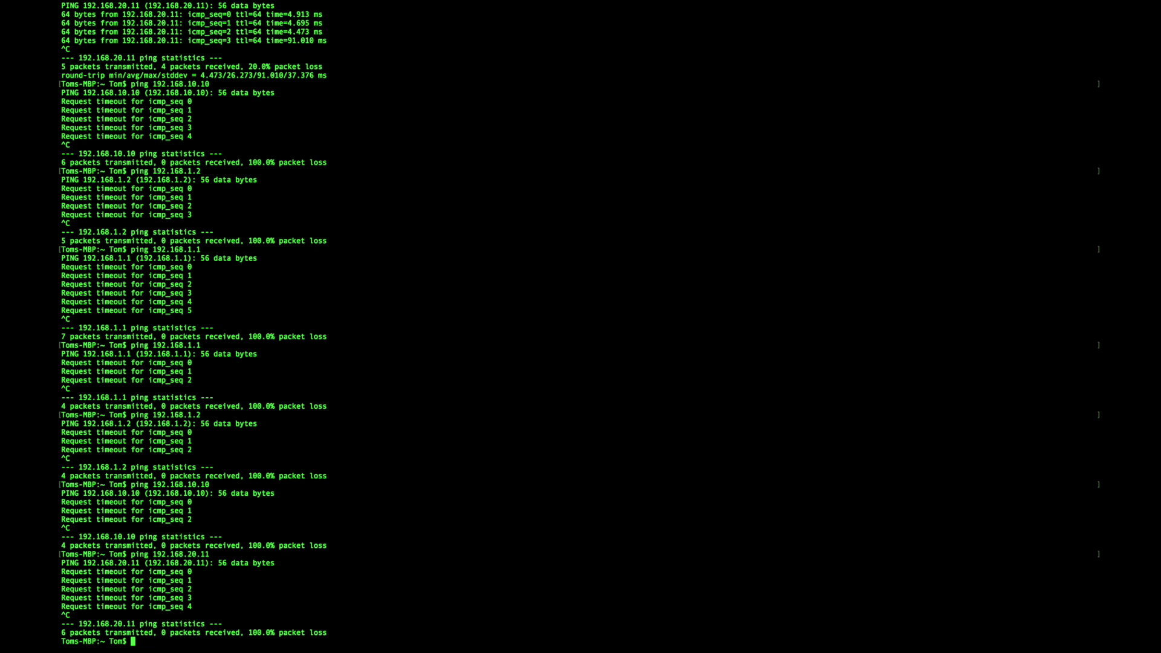
Step: Review the Guest ping results against the UniFi firewall rules and the network plan spreadsheet, finishing on the spreadsheet
key("ctrl+Right")
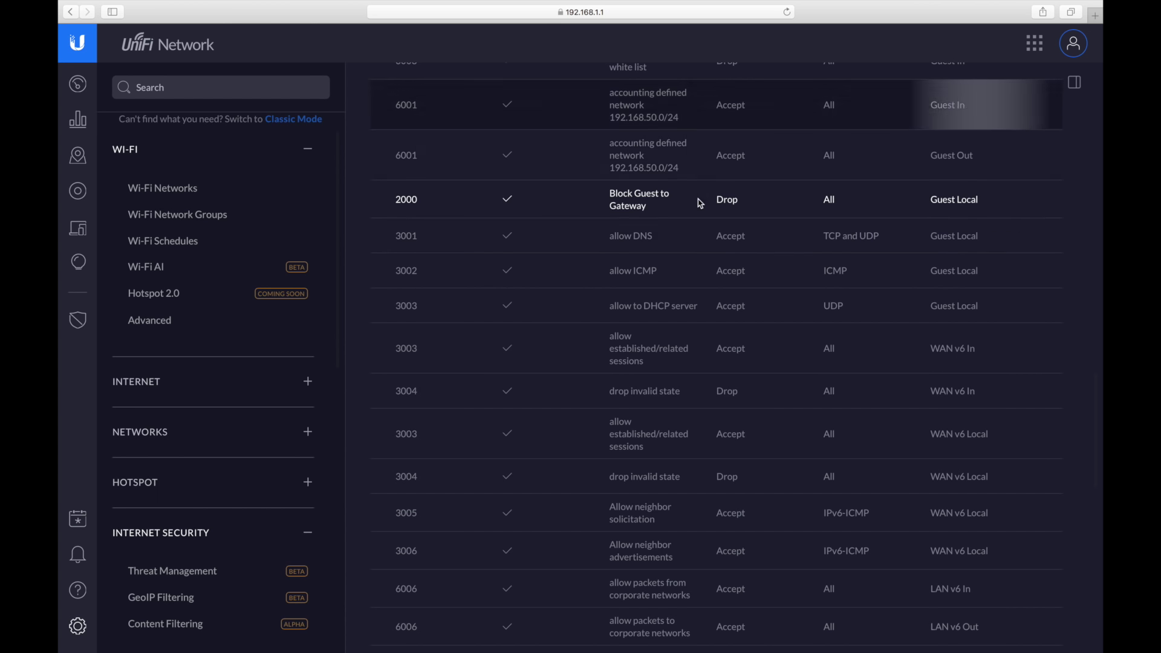
key("ctrl+Left")
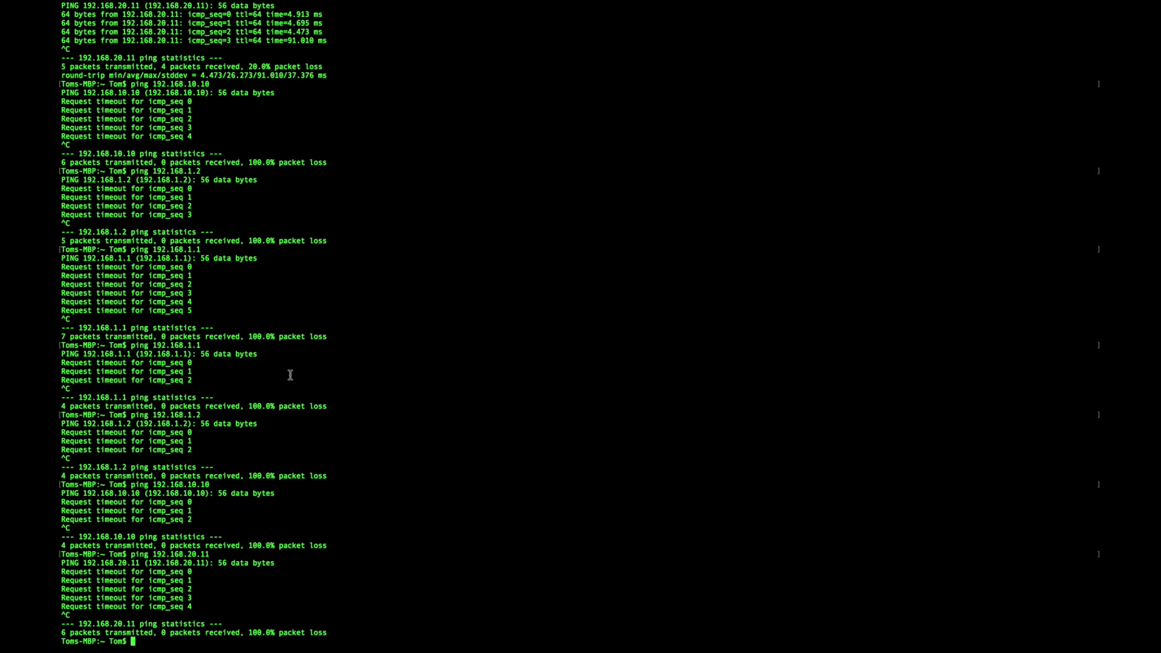
key("ctrl+Right")
key("ctrl+Right")
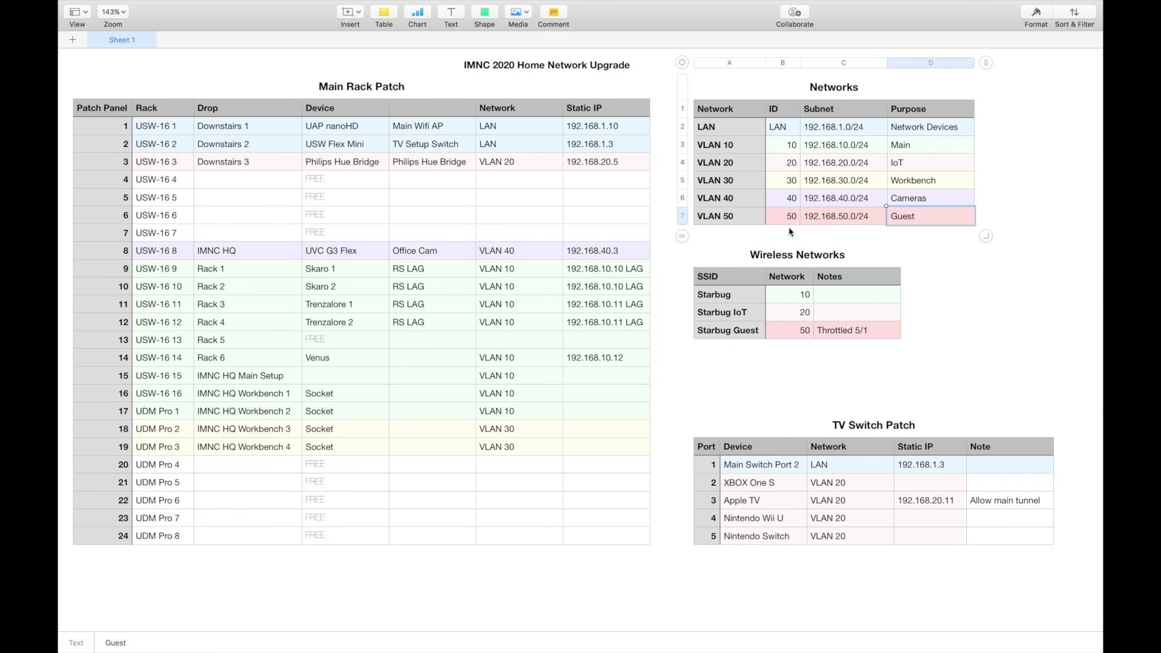
key("ctrl+Left")
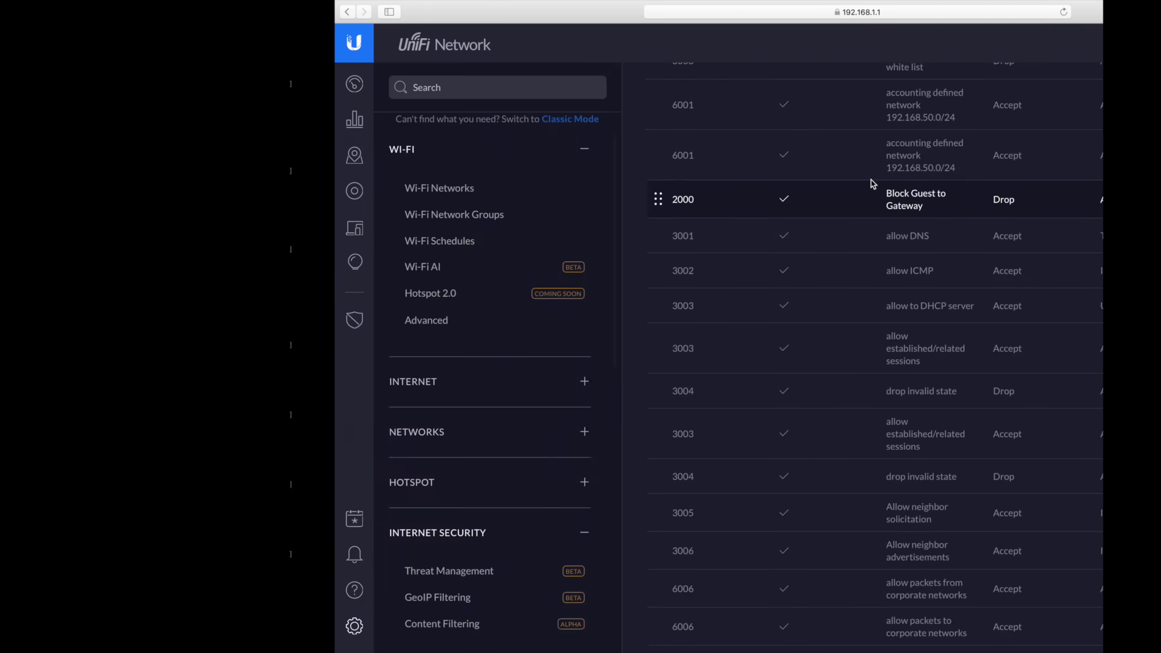
key("ctrl+Left")
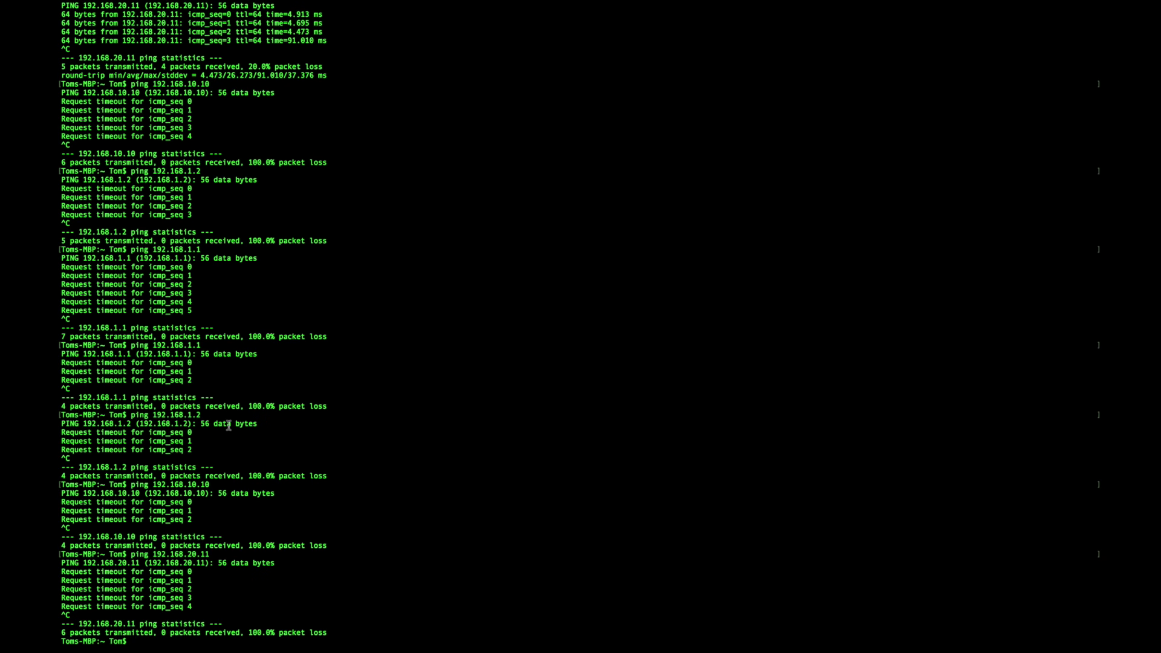
key("ctrl+Right")
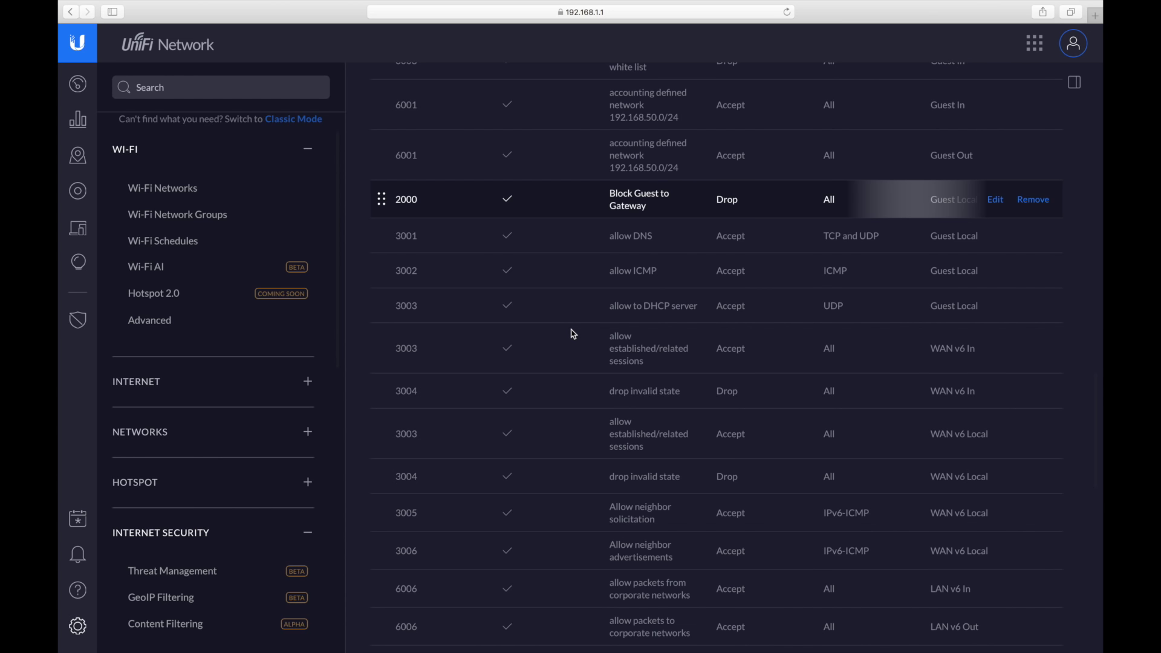
key("ctrl+Right")
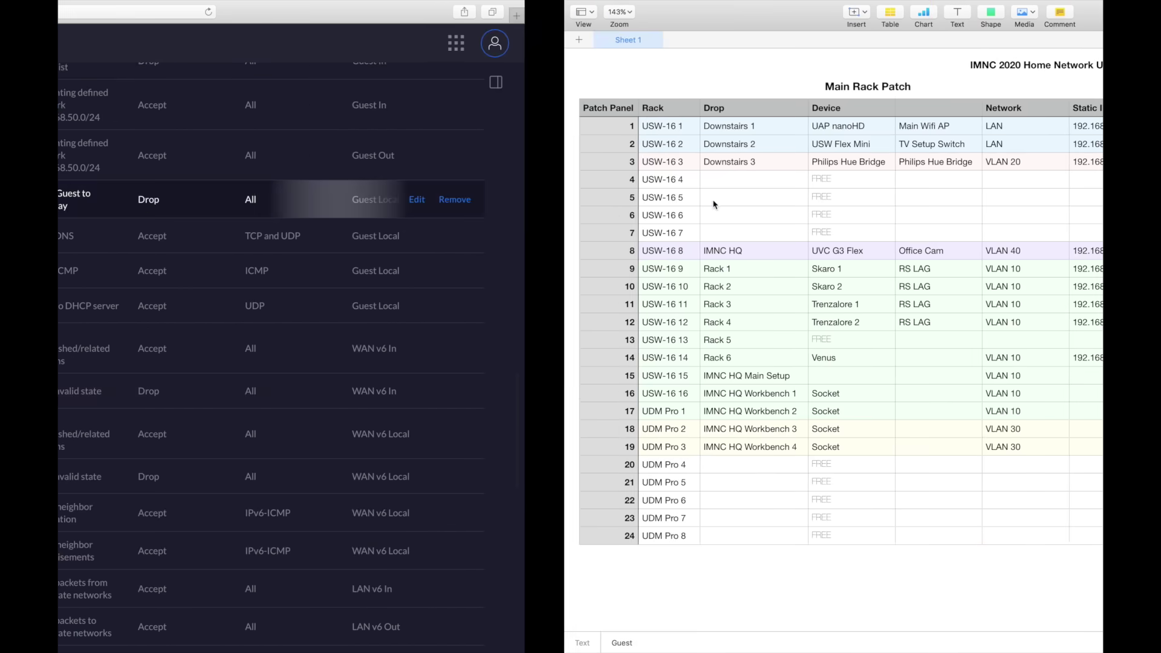
key("ctrl+Left")
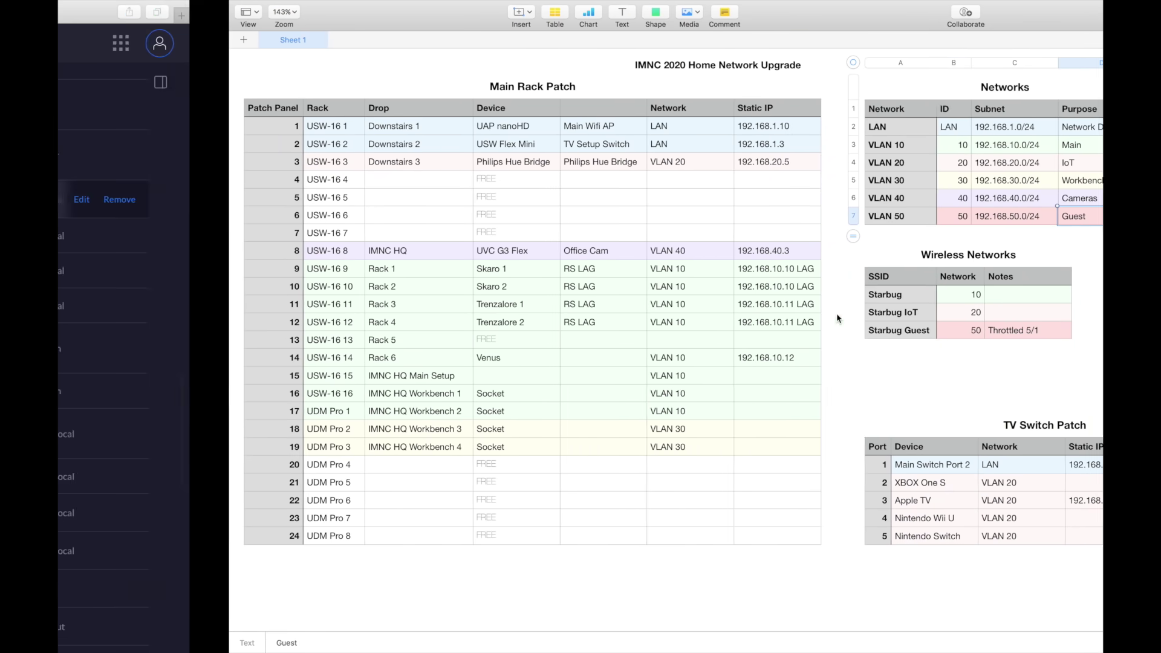
key("ctrl+Right")
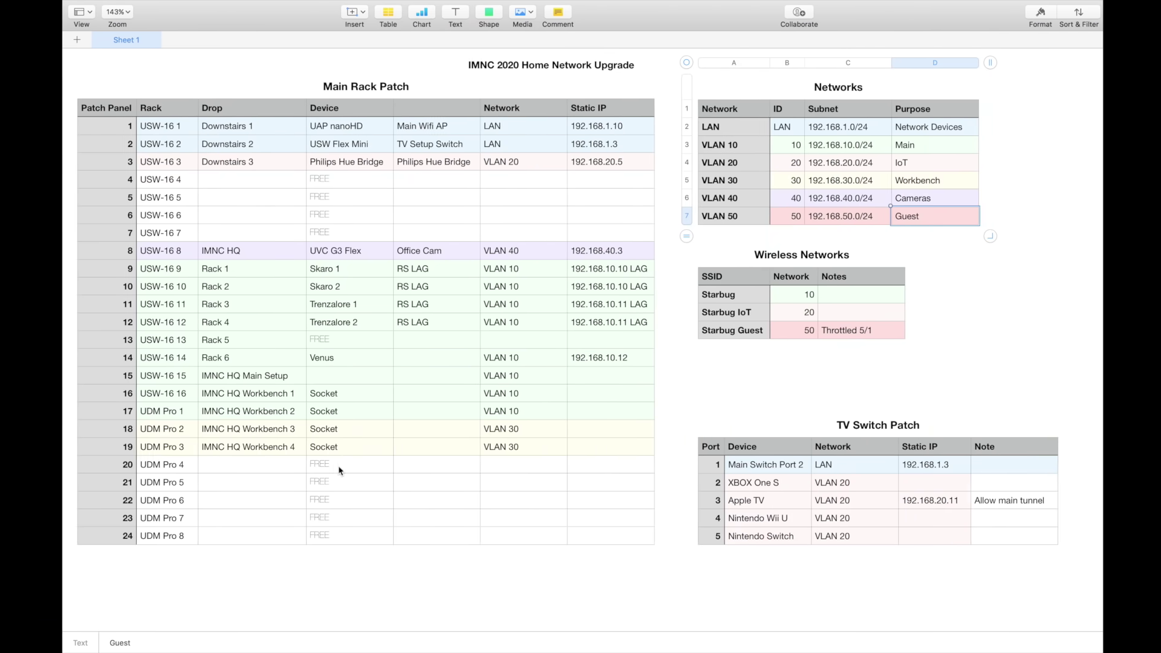
key("ctrl+Left")
key("ctrl+Left")
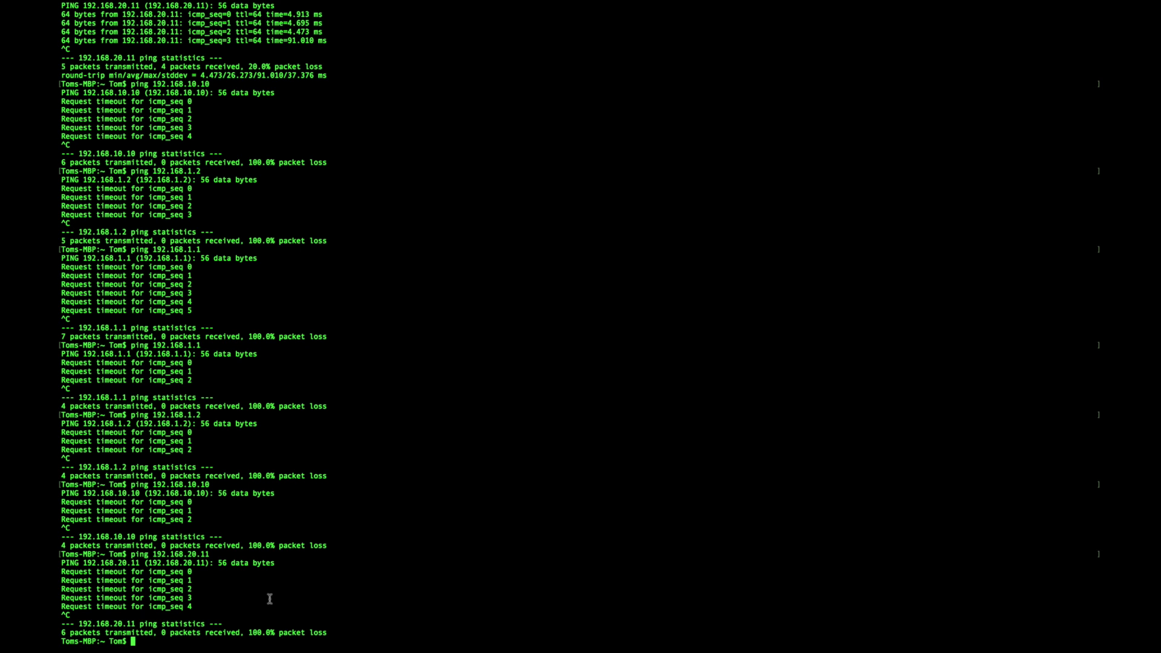
key("ctrl+Right")
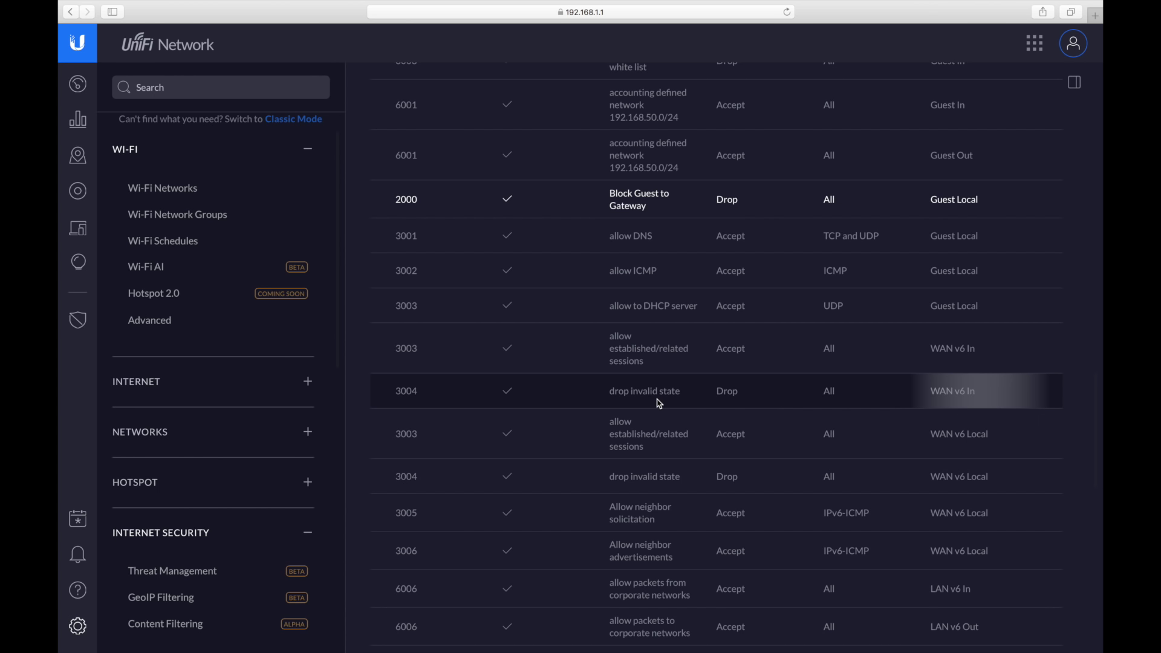
key("ctrl+Right")
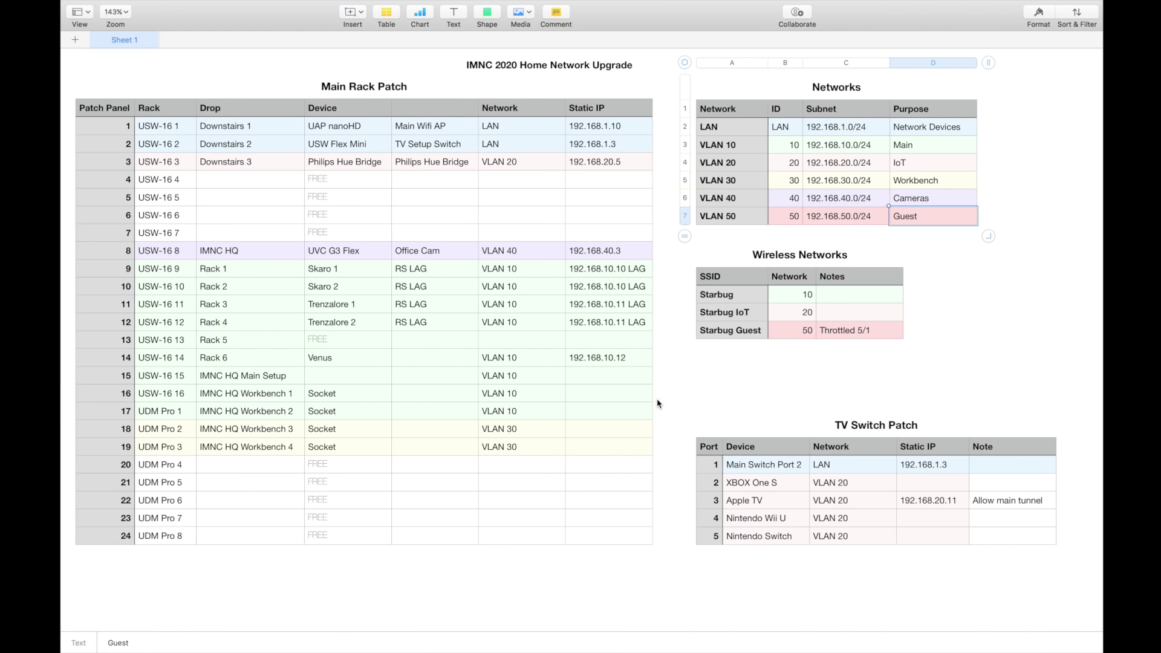